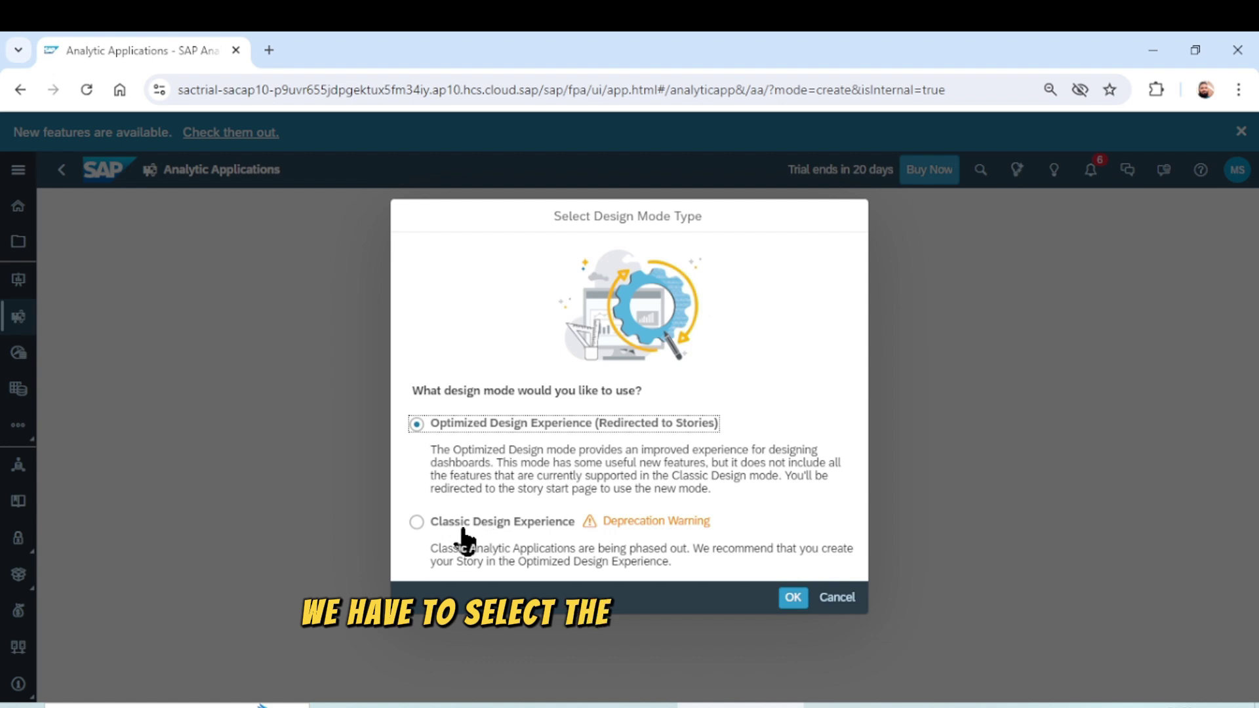
Step: Start a blank analytic application using the Classic Design Experience
{"action": "left_click", "coordinate": [499, 523]}
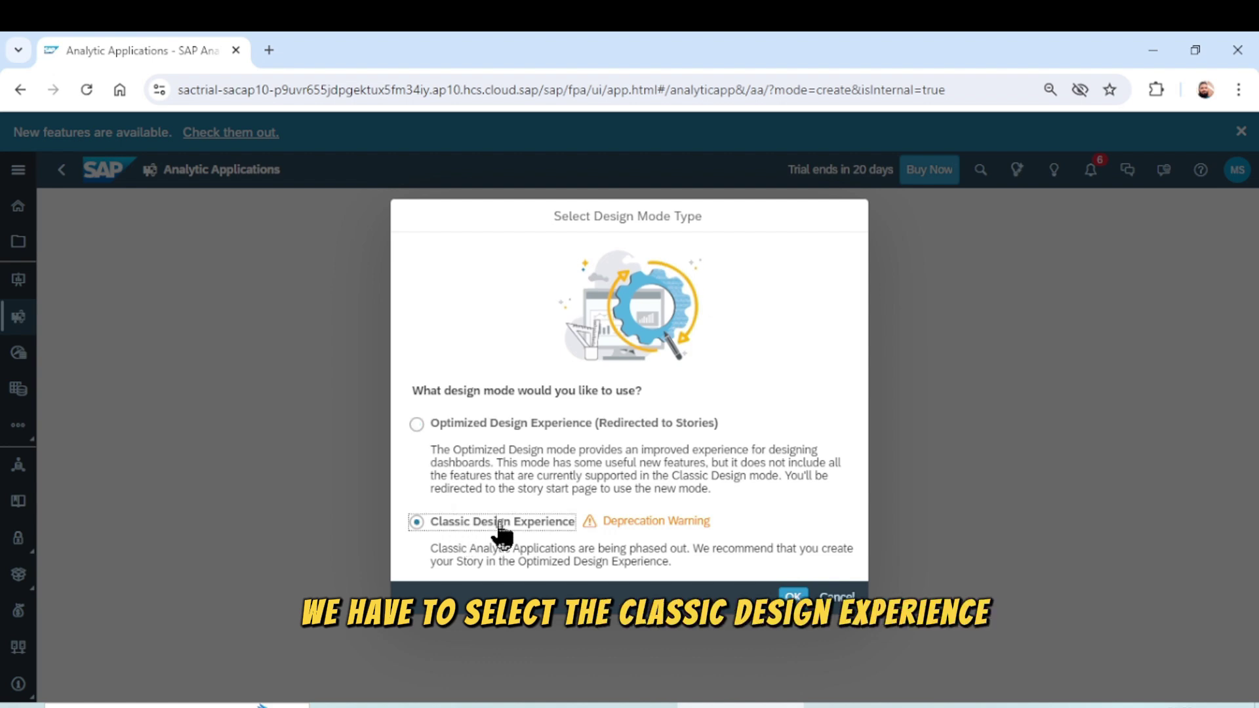
{"action": "left_click", "coordinate": [790, 598]}
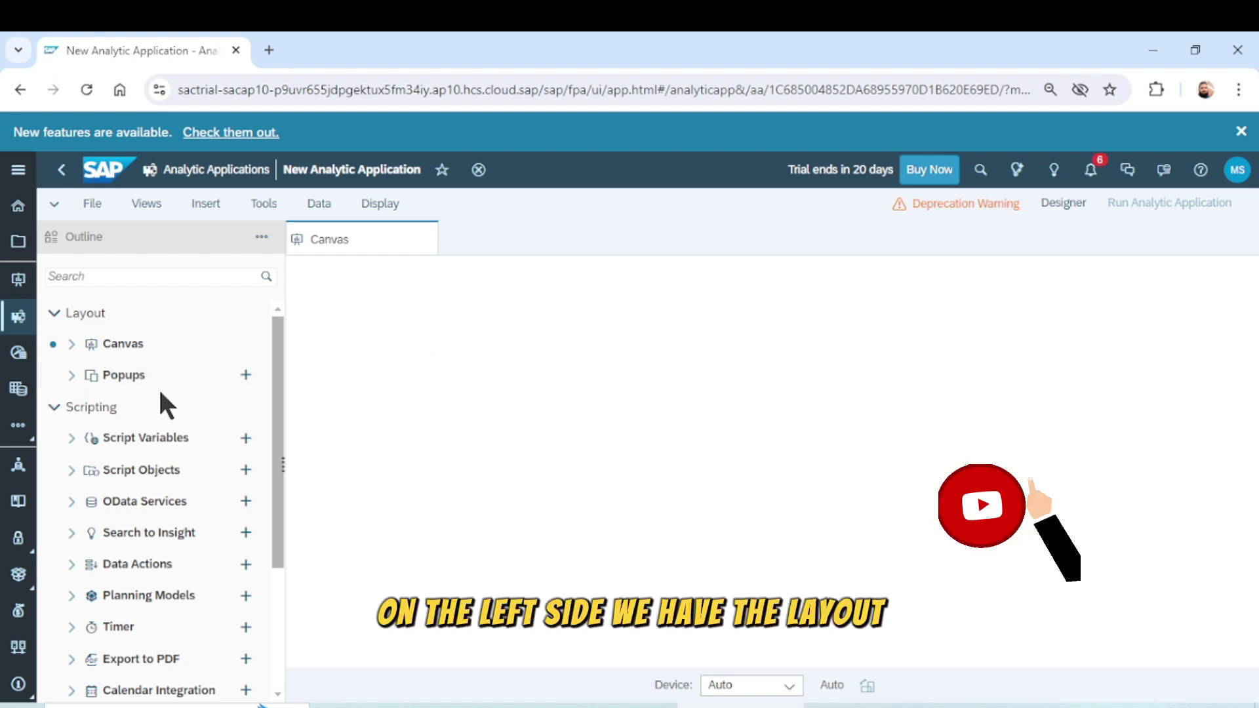
Step: Collapse Scripting and Layout in the Outline, then re-expand Scripting
{"action": "left_click", "coordinate": [53, 405]}
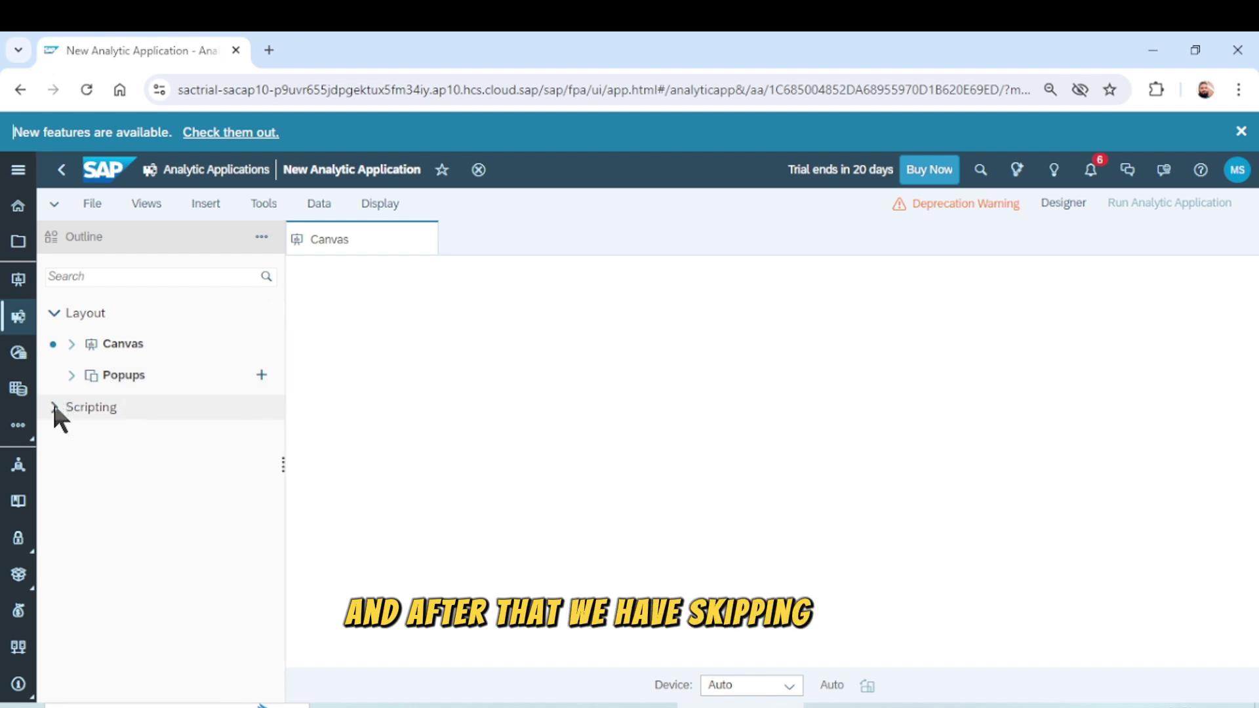
{"action": "left_click", "coordinate": [54, 313]}
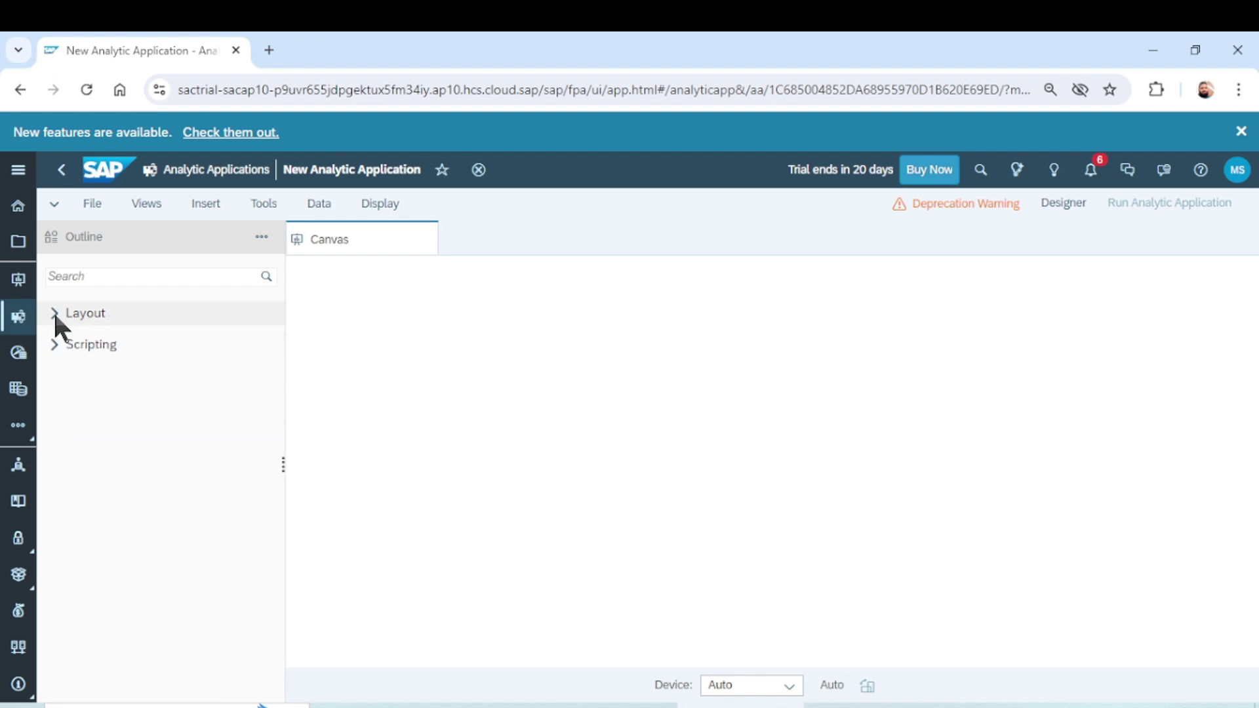
{"action": "left_click", "coordinate": [55, 344]}
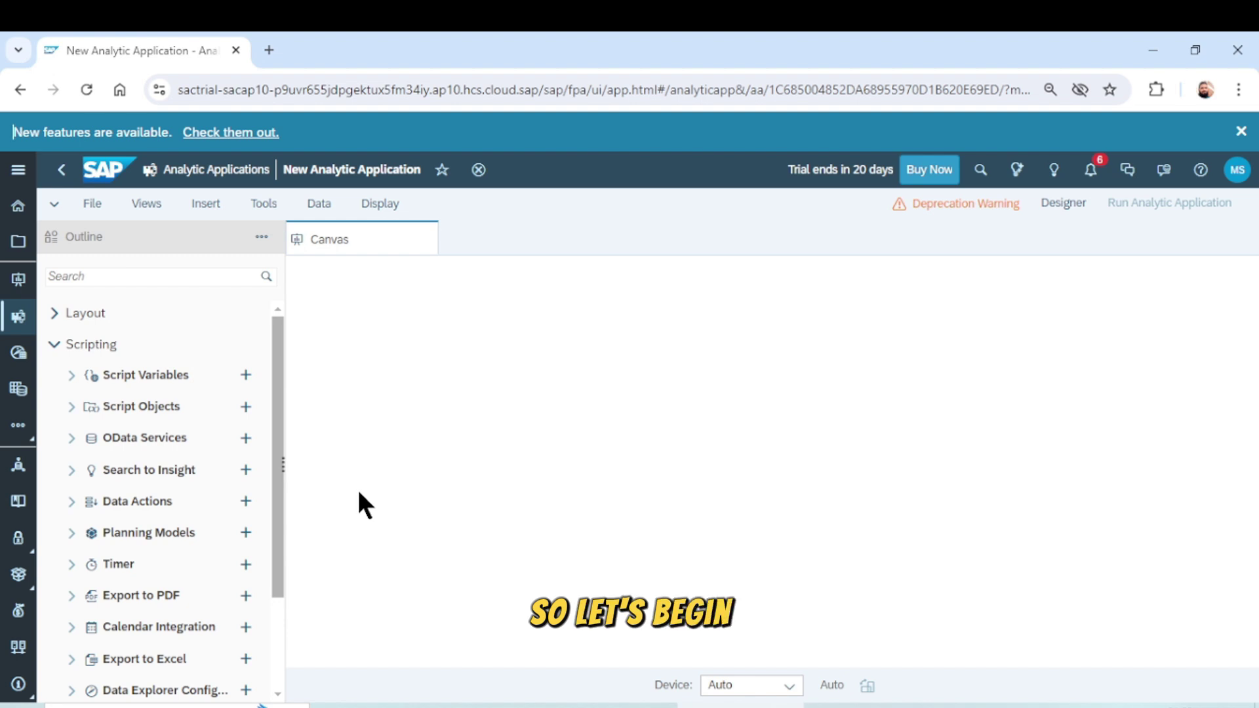
Step: Insert a panel and resize it into a short, wide strip at the top of the canvas
{"action": "left_click", "coordinate": [85, 313]}
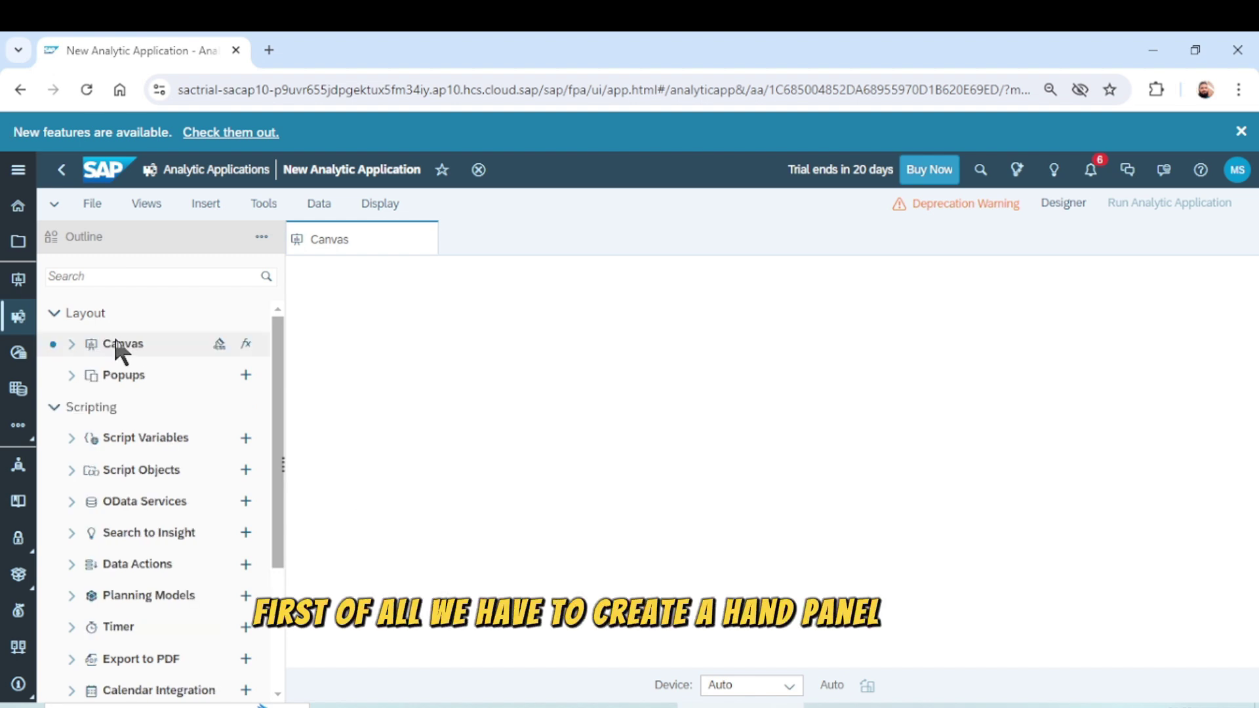
{"action": "left_click", "coordinate": [205, 204]}
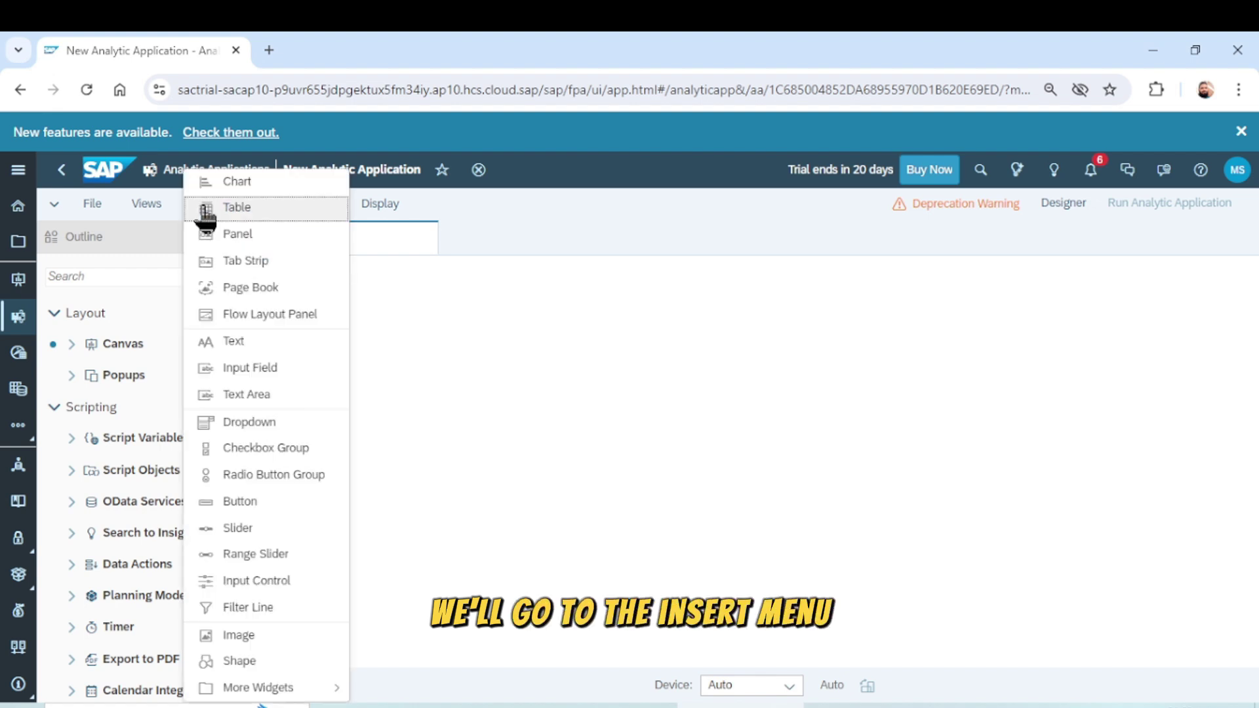
{"action": "left_click", "coordinate": [230, 241]}
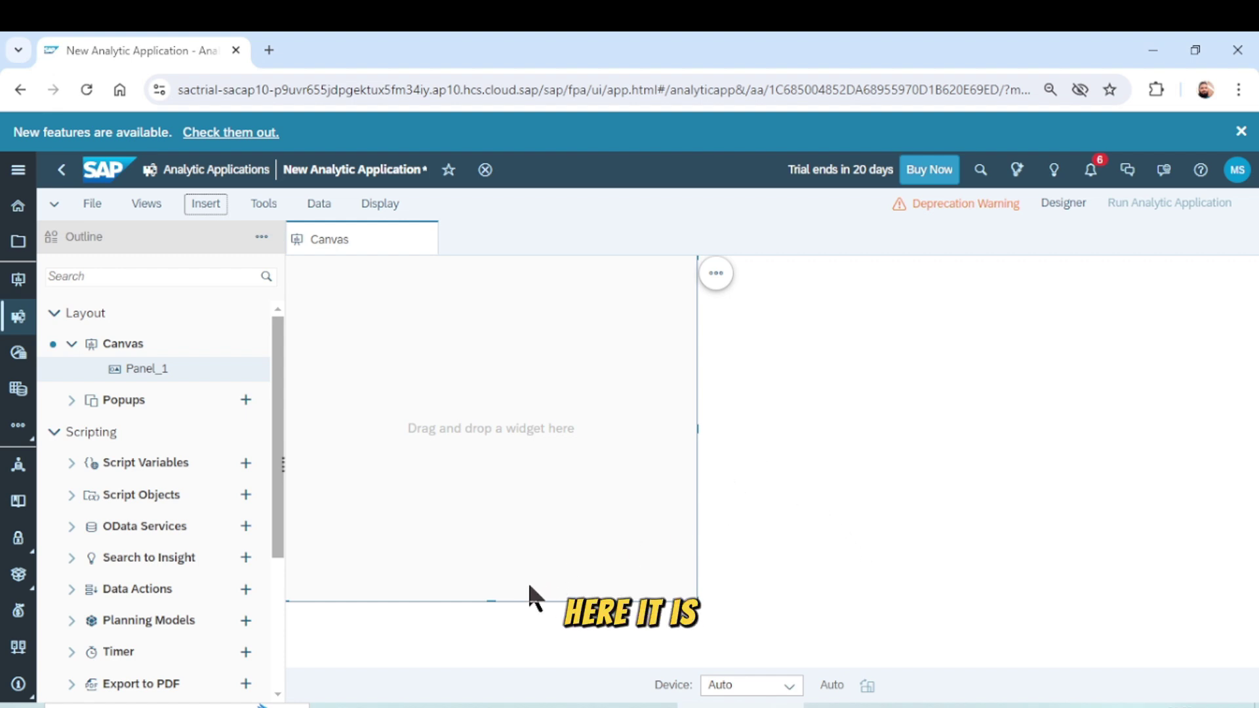
{"action": "left_click_drag", "start_coordinate": [495, 600], "coordinate": [579, 336]}
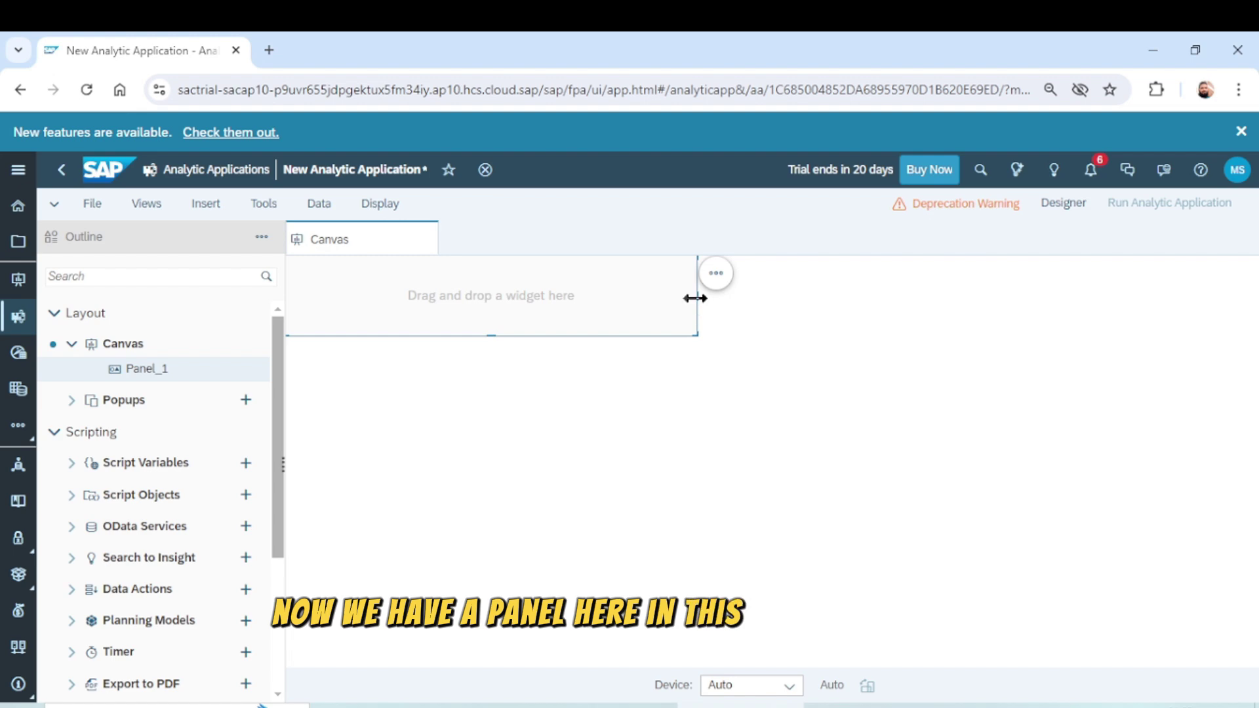
{"action": "left_click_drag", "start_coordinate": [696, 296], "coordinate": [759, 297]}
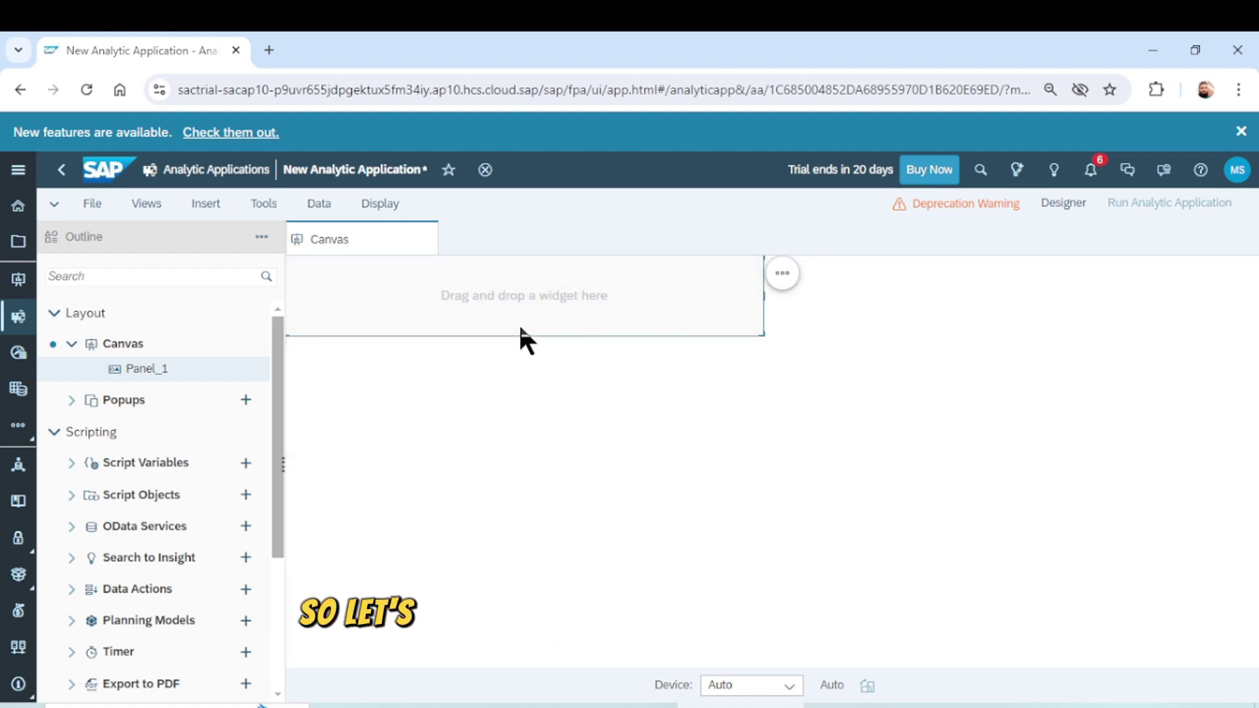
Step: Rename the panel from Panel_1 to Header in the Designer's Name field
{"action": "left_click", "coordinate": [1046, 205]}
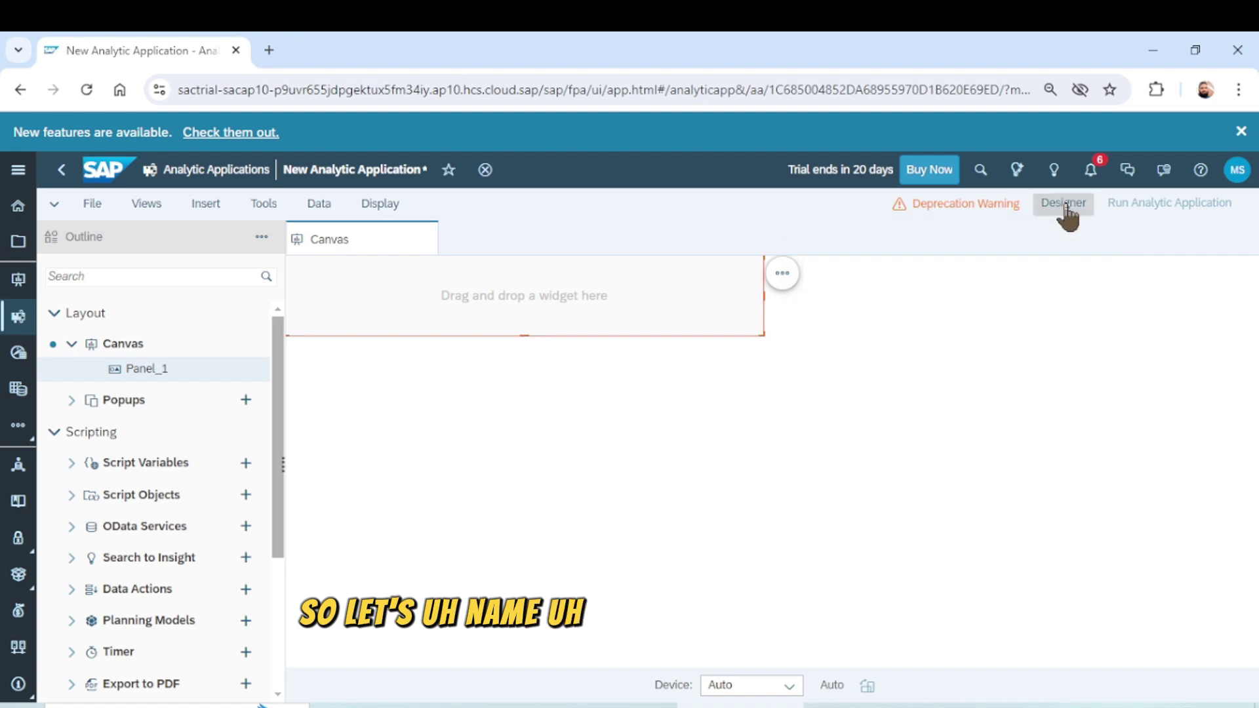
{"action": "left_click", "coordinate": [978, 438]}
{"action": "key", "text": "ctrl+a"}
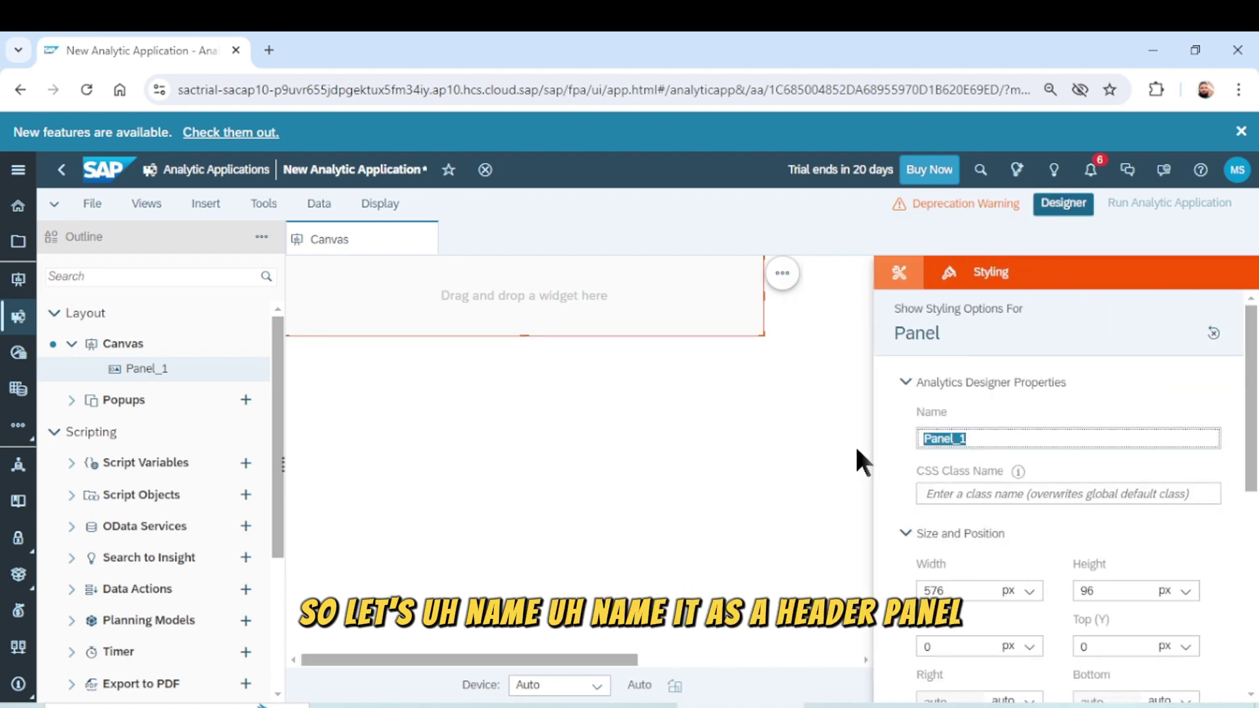
{"action": "type", "text": "Header"}
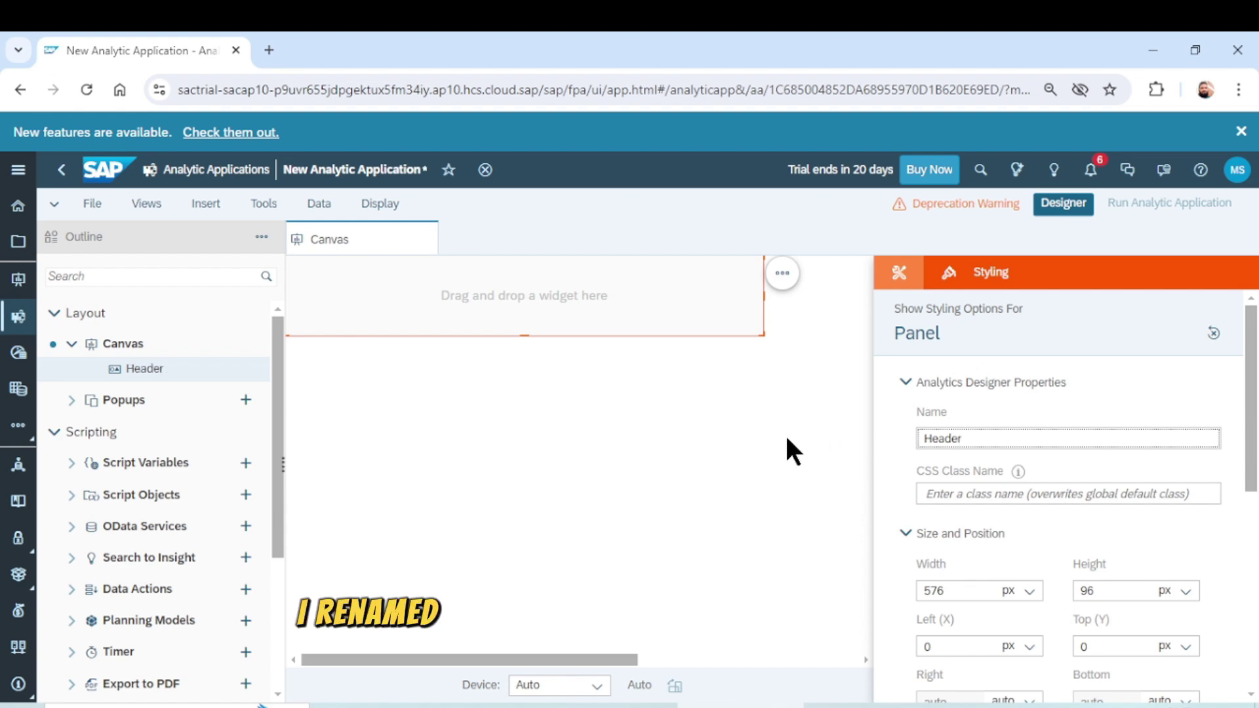
{"action": "left_click", "coordinate": [522, 308]}
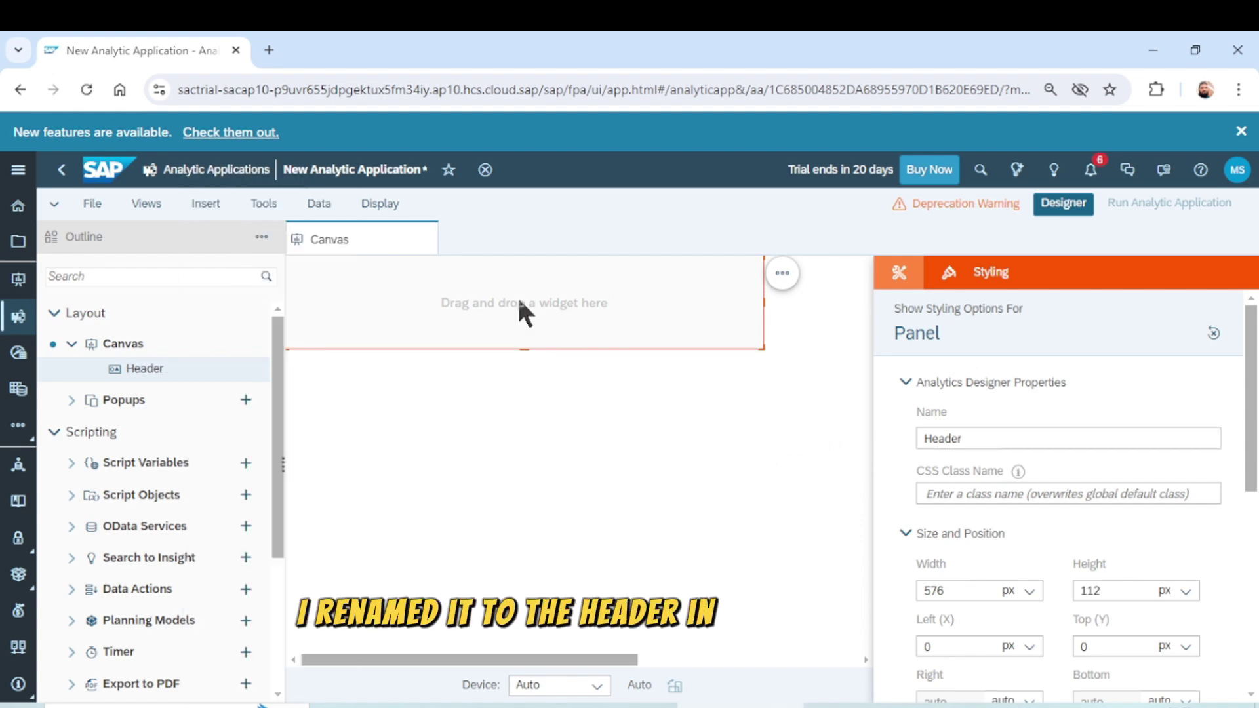
Step: Insert a Basic filled square shape into the Header panel
{"action": "left_click", "coordinate": [203, 206]}
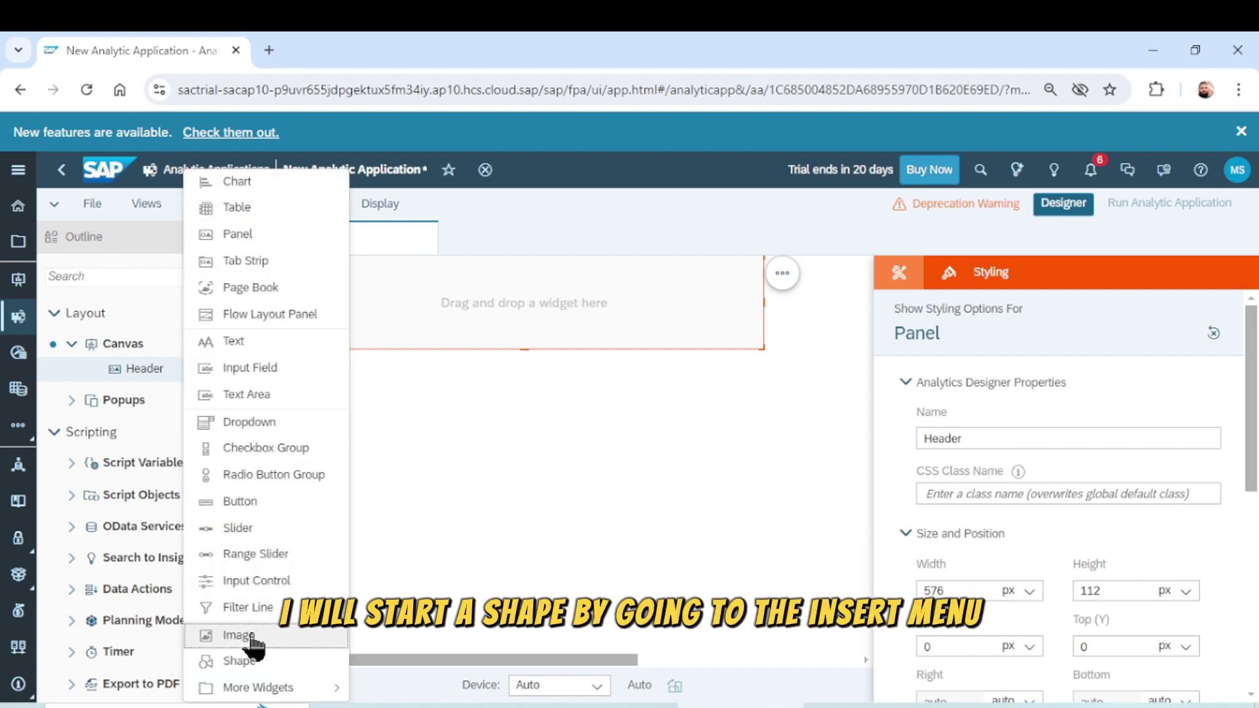
{"action": "left_click", "coordinate": [248, 664]}
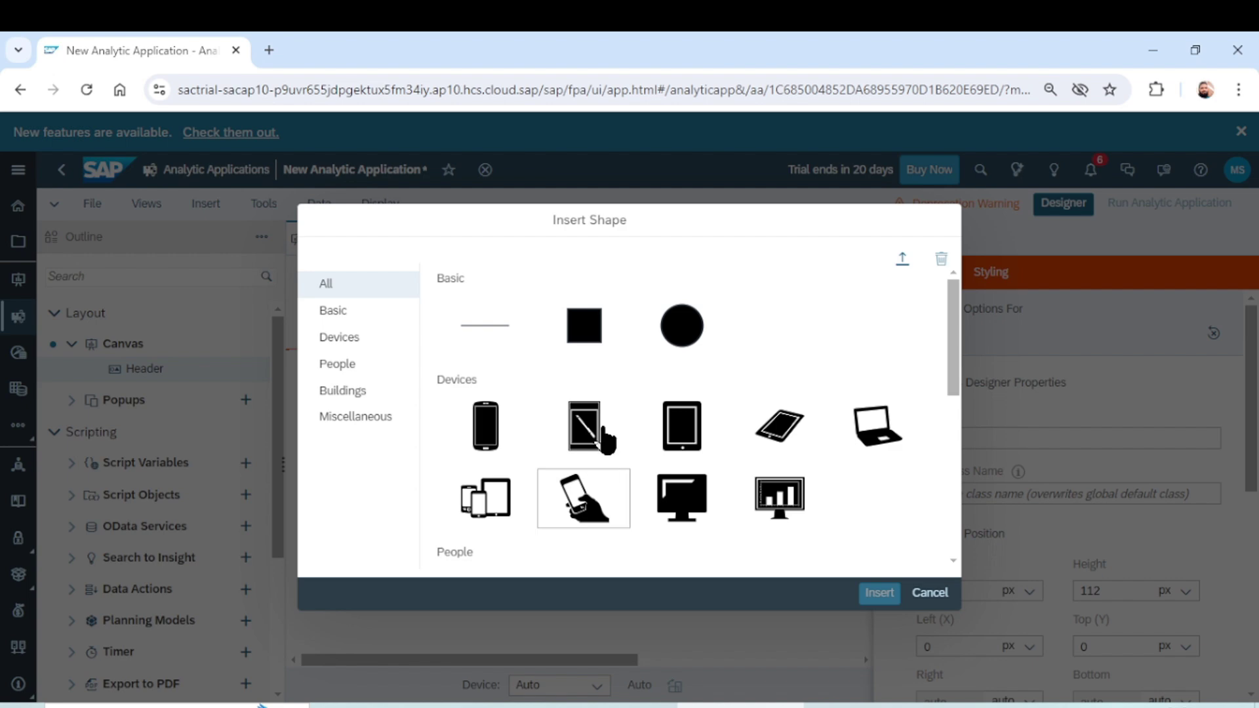
{"action": "left_click", "coordinate": [584, 326]}
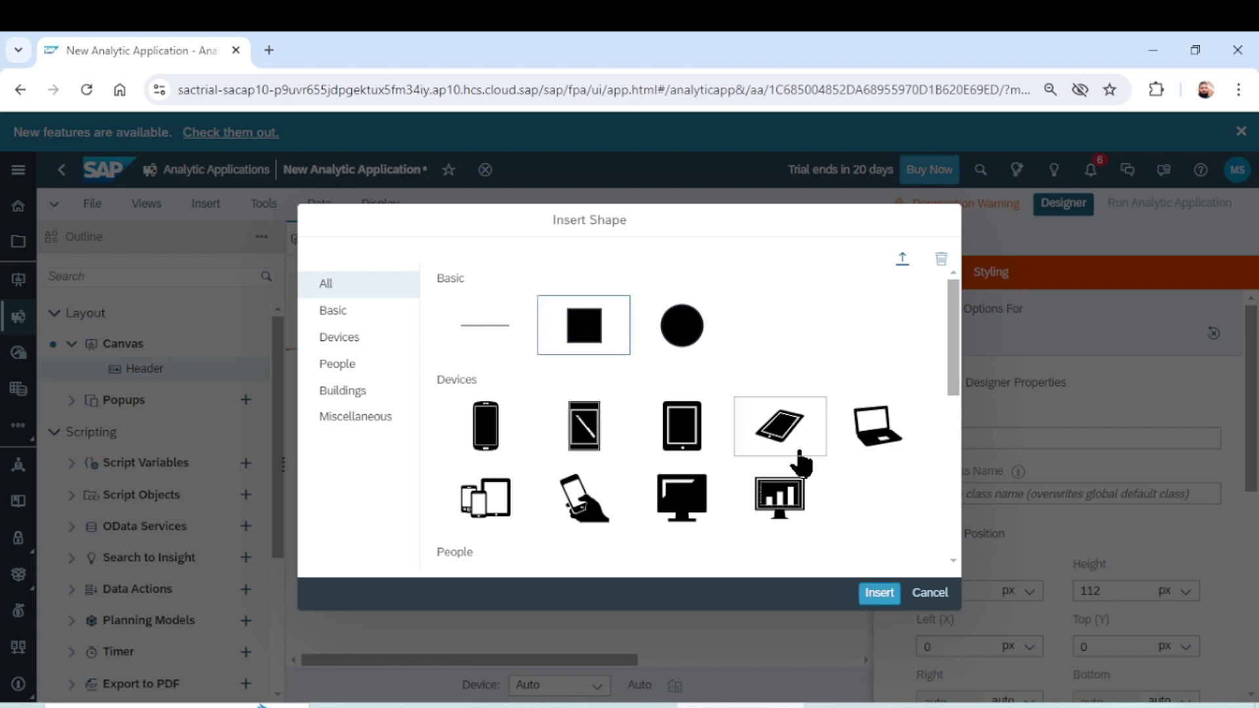
{"action": "left_click", "coordinate": [878, 594]}
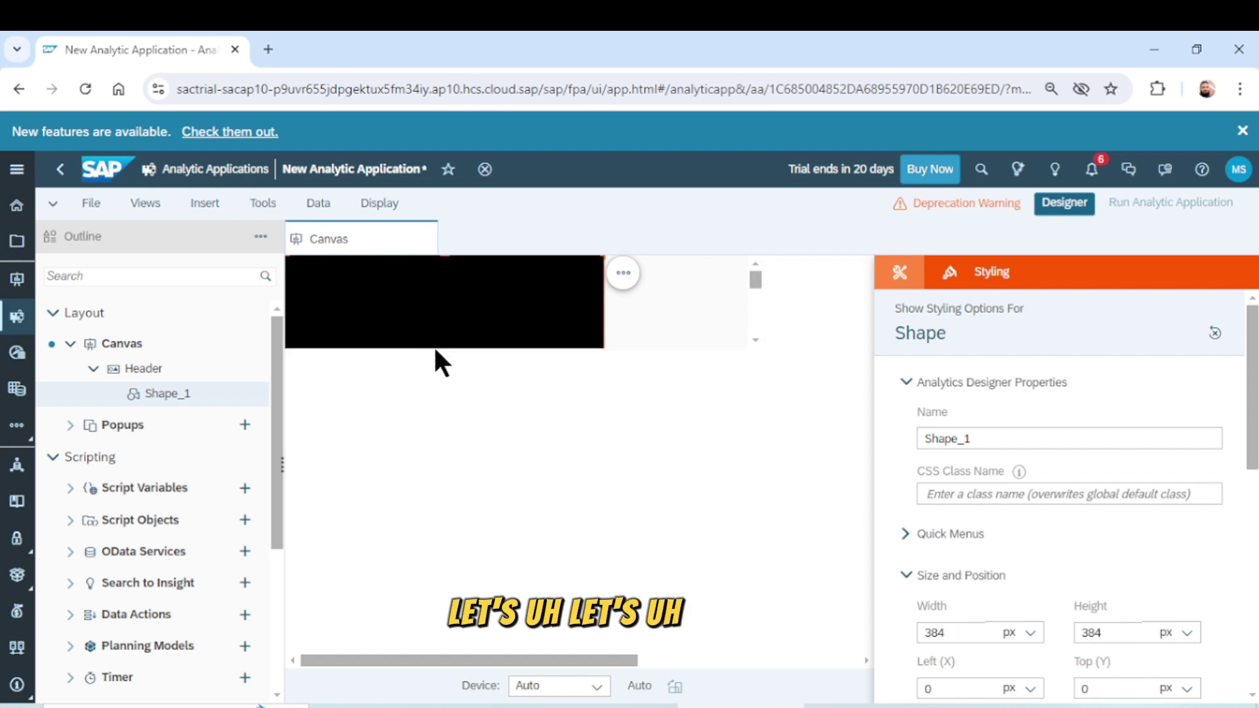
Step: Set the black square shape's height to 100 px
{"action": "left_click", "coordinate": [610, 346]}
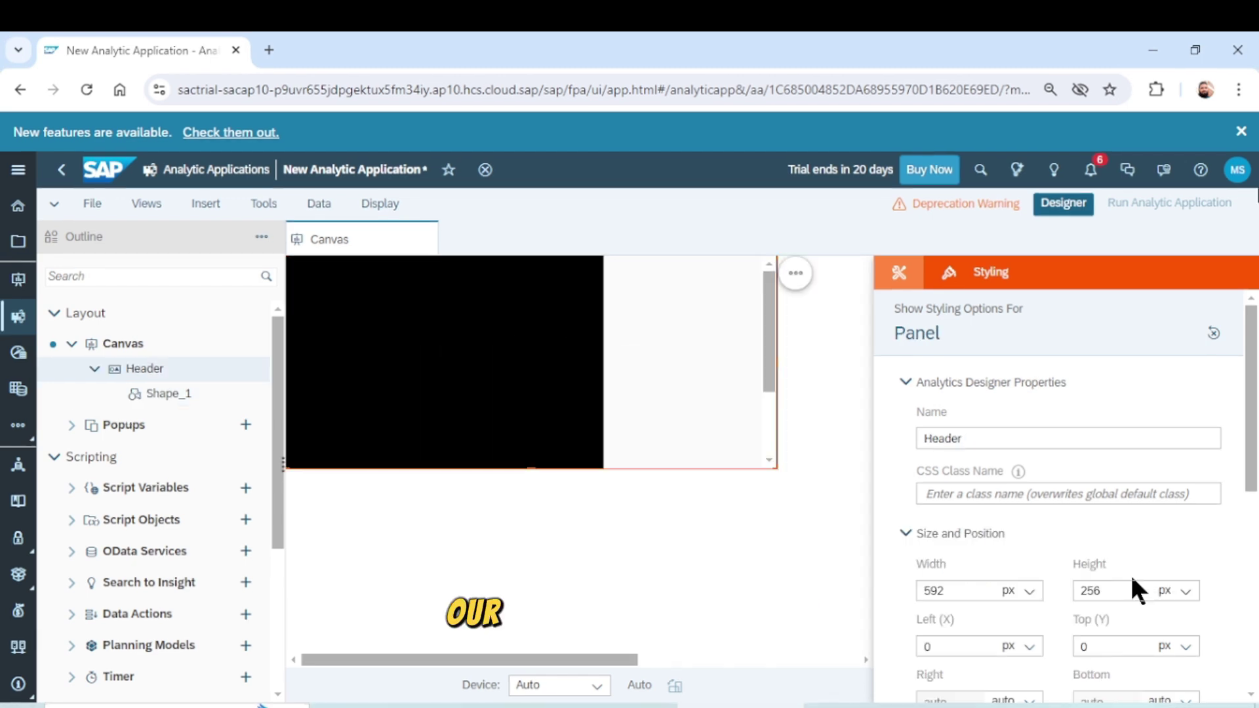
{"action": "double_click", "coordinate": [1123, 587]}
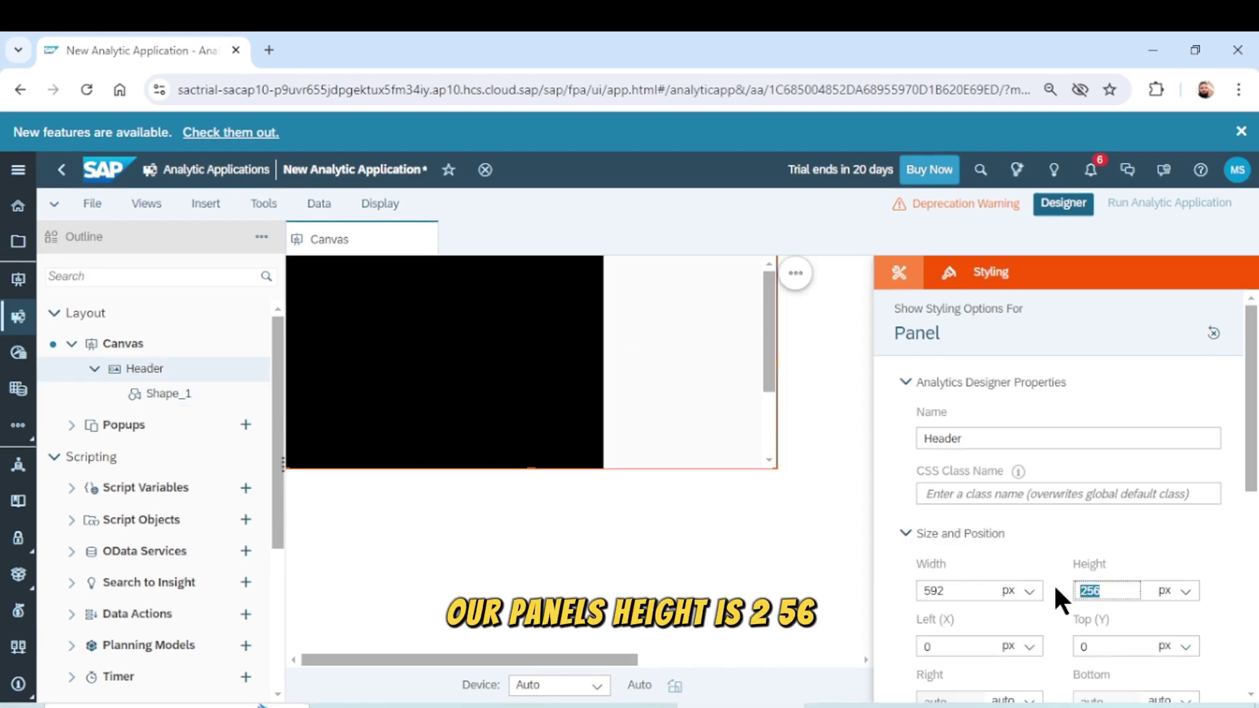
{"action": "left_click", "coordinate": [543, 369]}
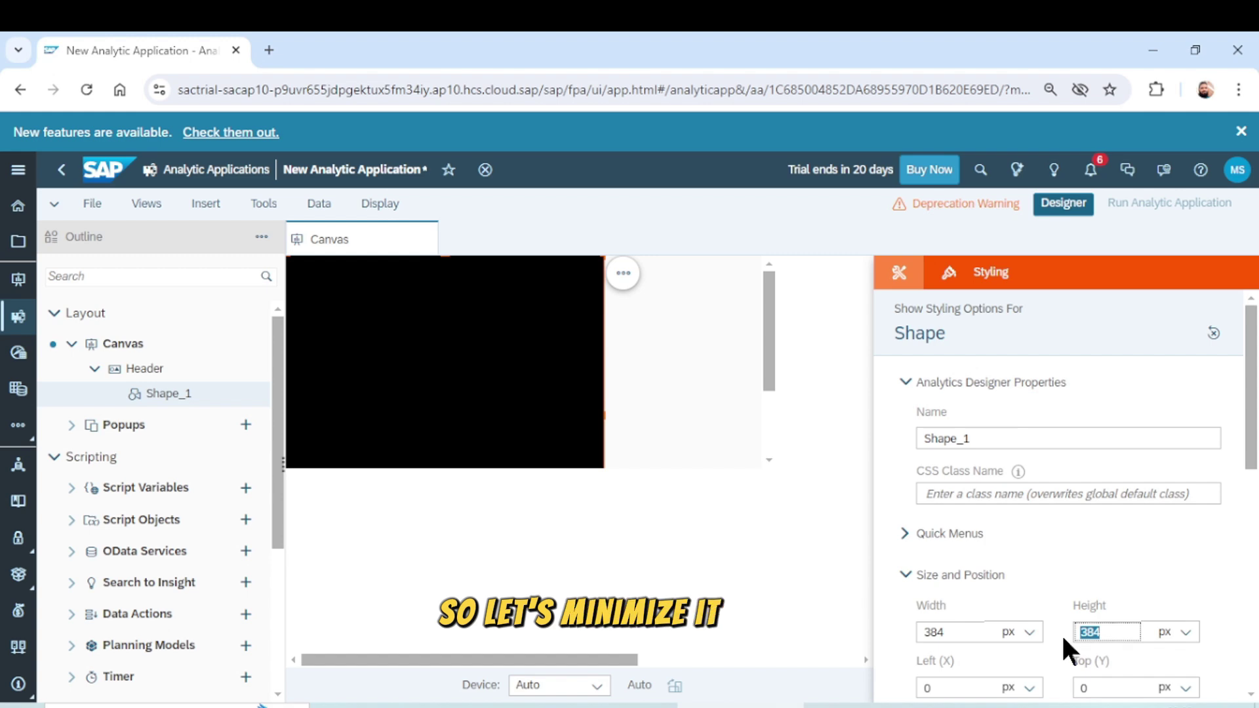
{"action": "type", "text": "100"}
{"action": "key", "text": "Return"}
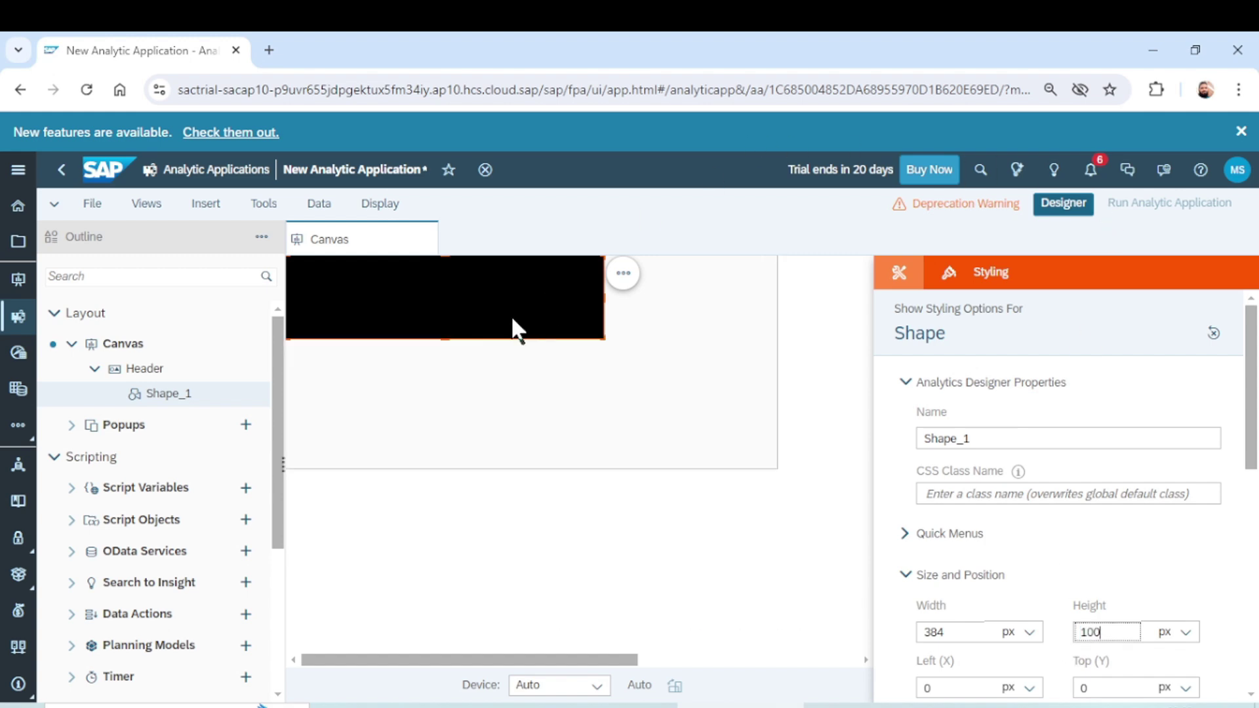
Step: Drag the black shape wider, comparing its size against the Header panel
{"action": "left_click", "coordinate": [687, 403]}
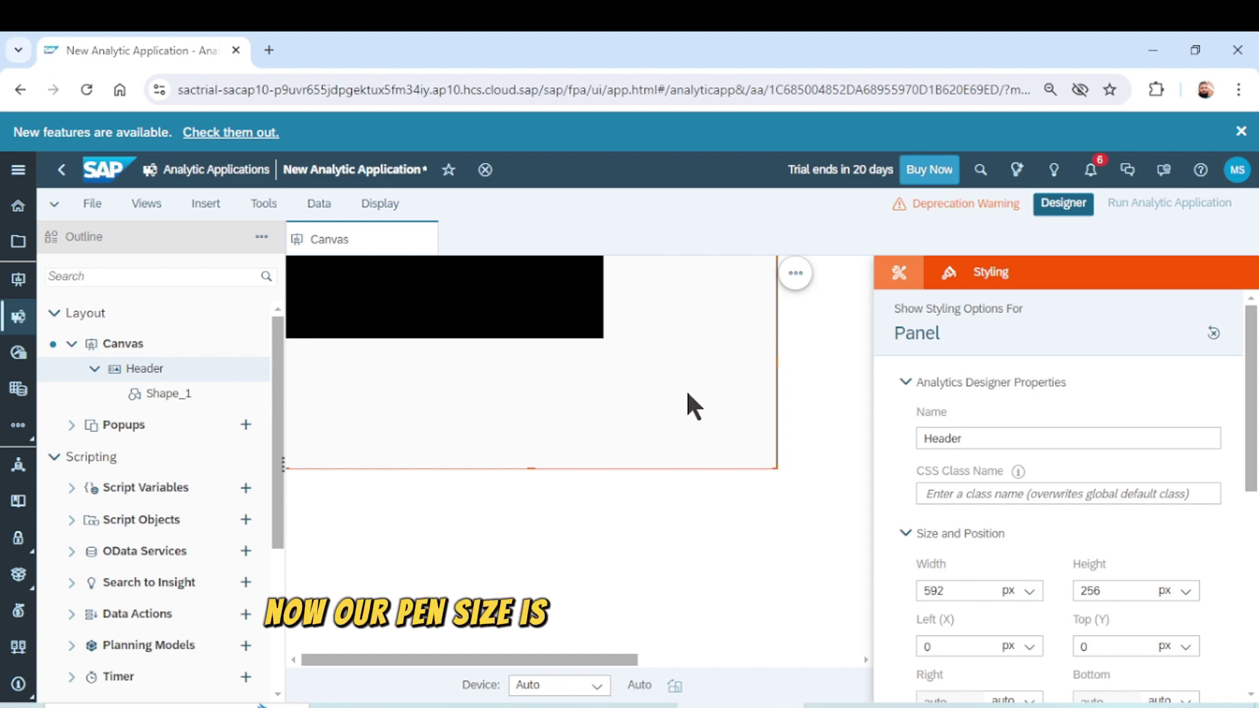
{"action": "left_click", "coordinate": [565, 296]}
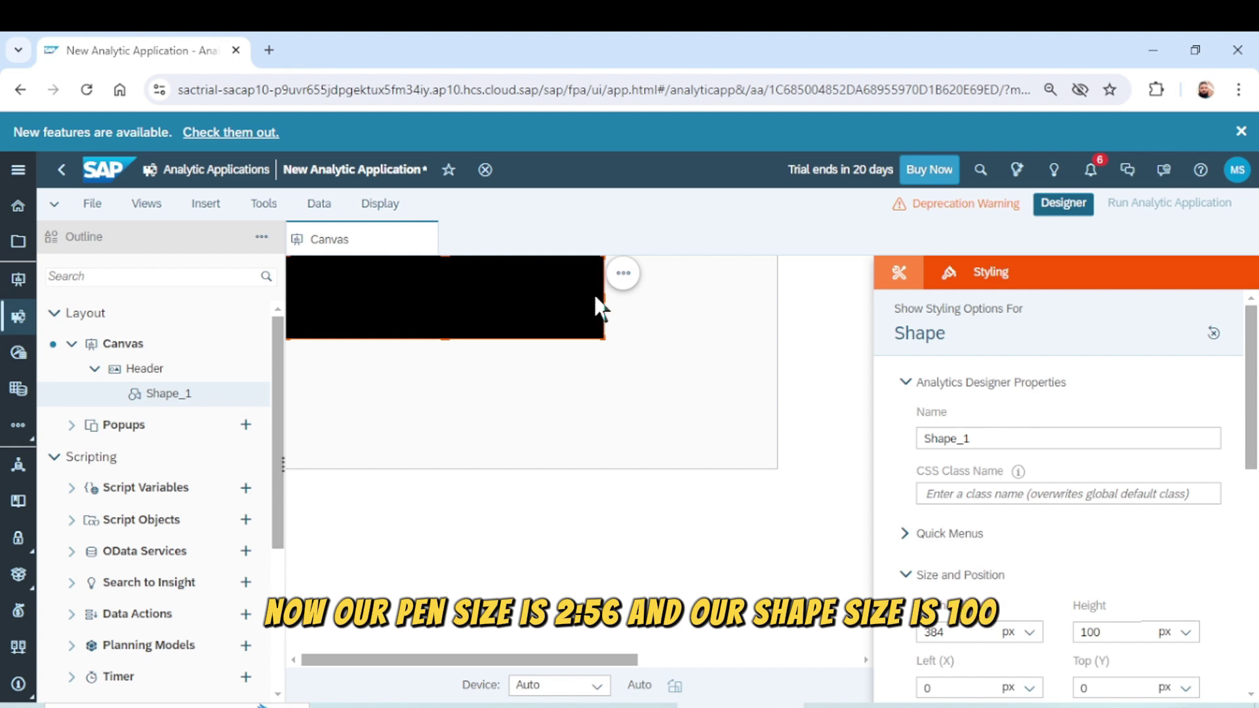
{"action": "left_click_drag", "start_coordinate": [604, 300], "coordinate": [647, 310]}
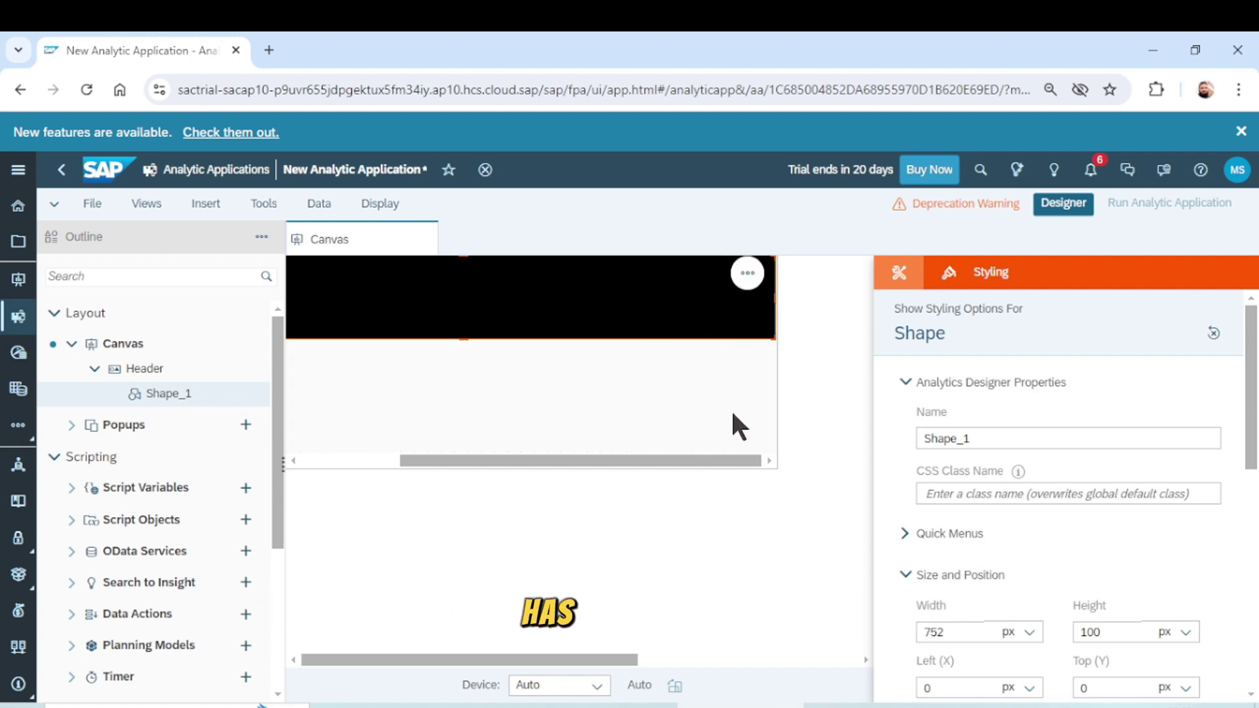
{"action": "left_click_drag", "start_coordinate": [717, 461], "coordinate": [483, 486]}
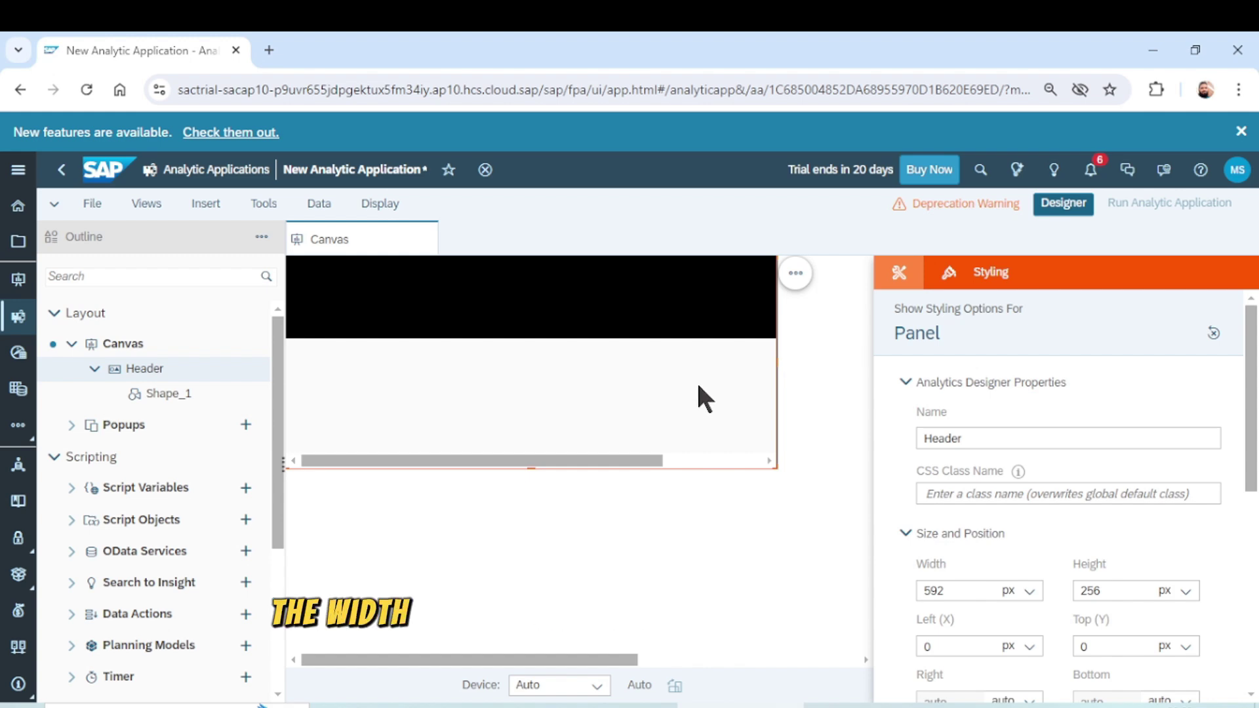
{"action": "left_click", "coordinate": [708, 321]}
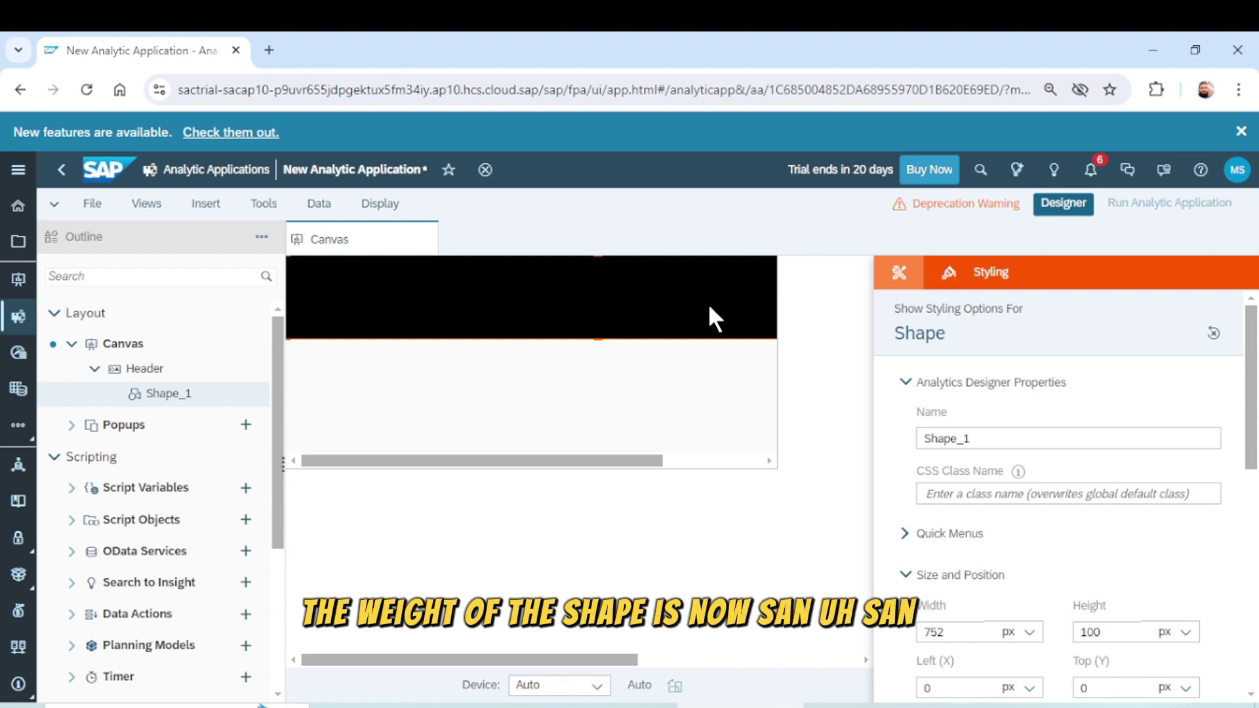
{"action": "left_click", "coordinate": [658, 393]}
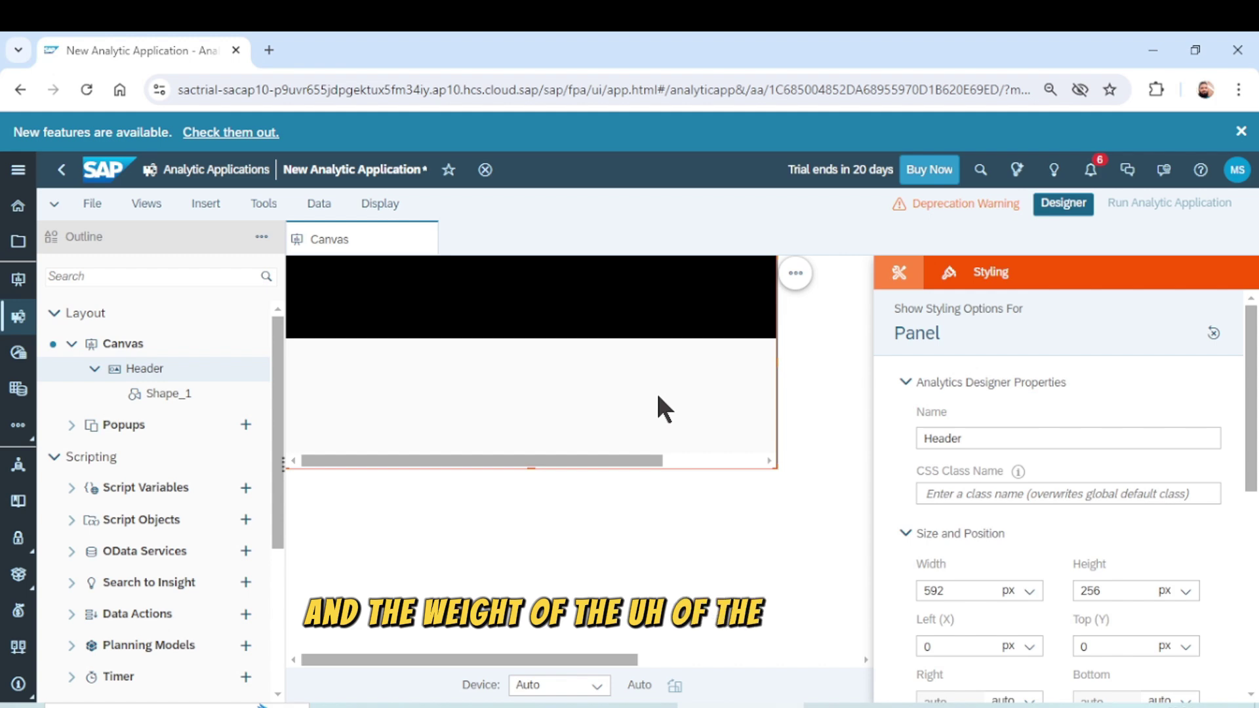
{"action": "left_click", "coordinate": [679, 297]}
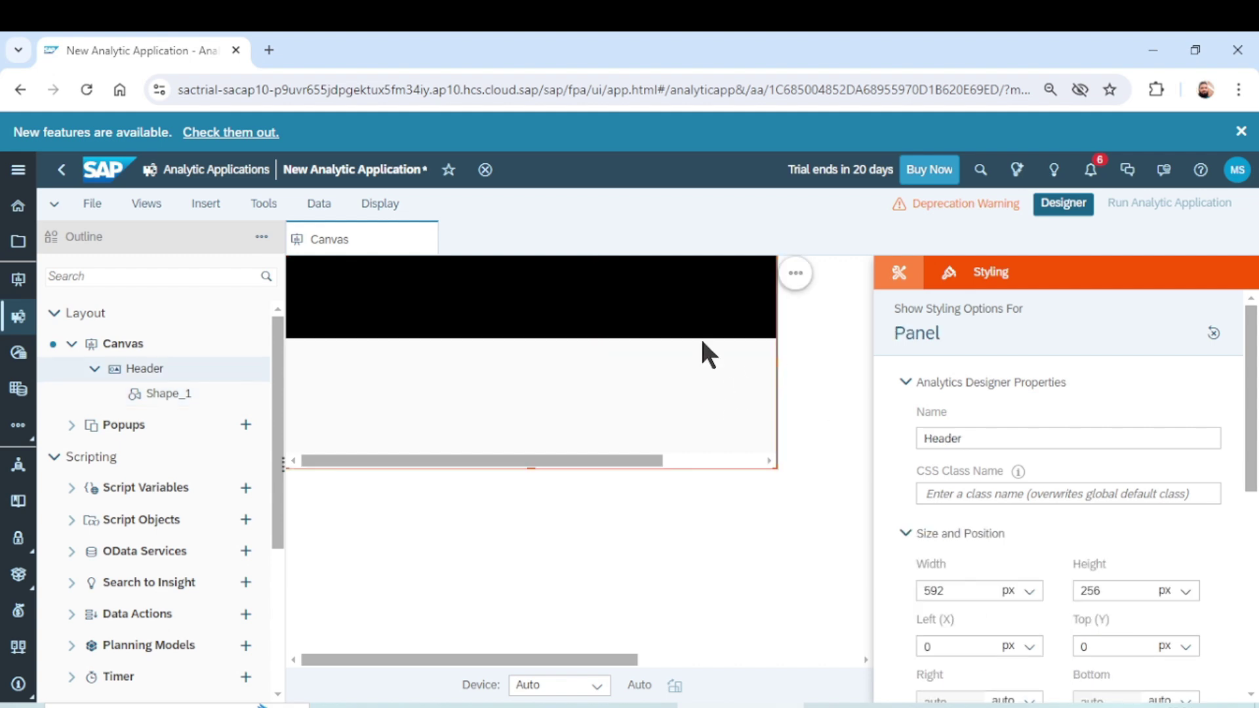
Step: Change the shape's width from 752 to 592 px
{"action": "left_click", "coordinate": [697, 301]}
{"action": "left_click", "coordinate": [943, 632]}
{"action": "double_click", "coordinate": [931, 633]}
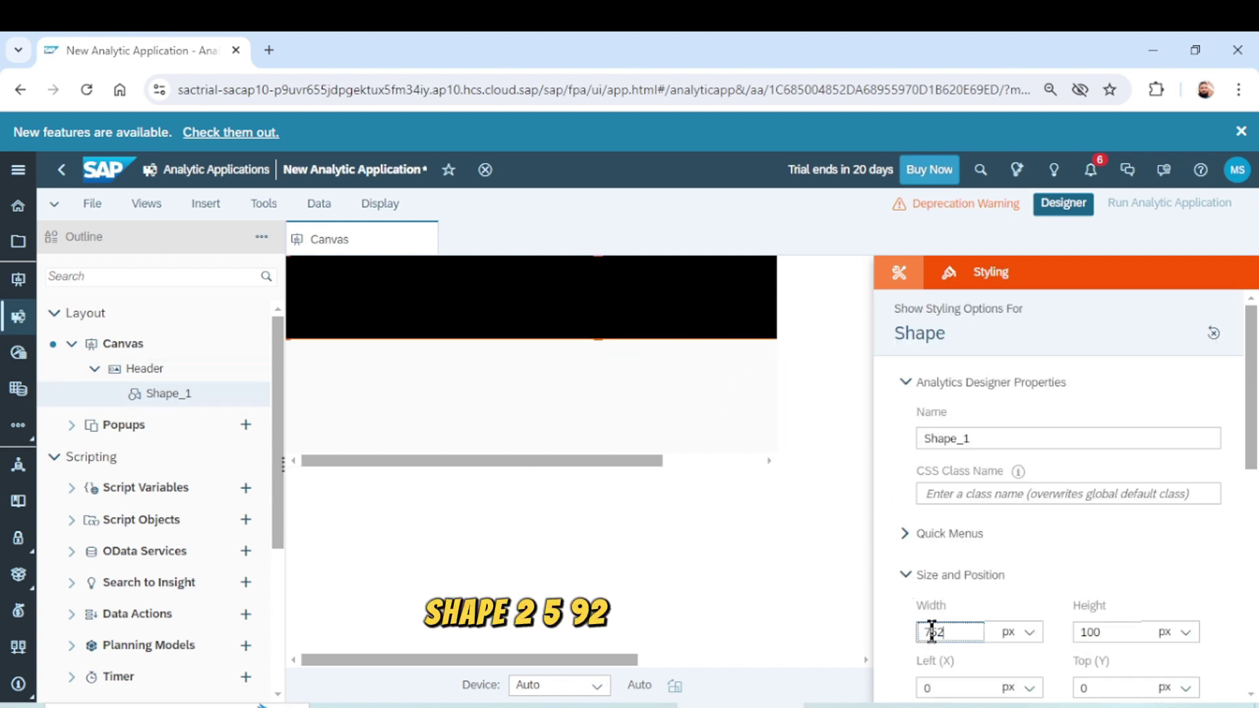
{"action": "type", "text": "592"}
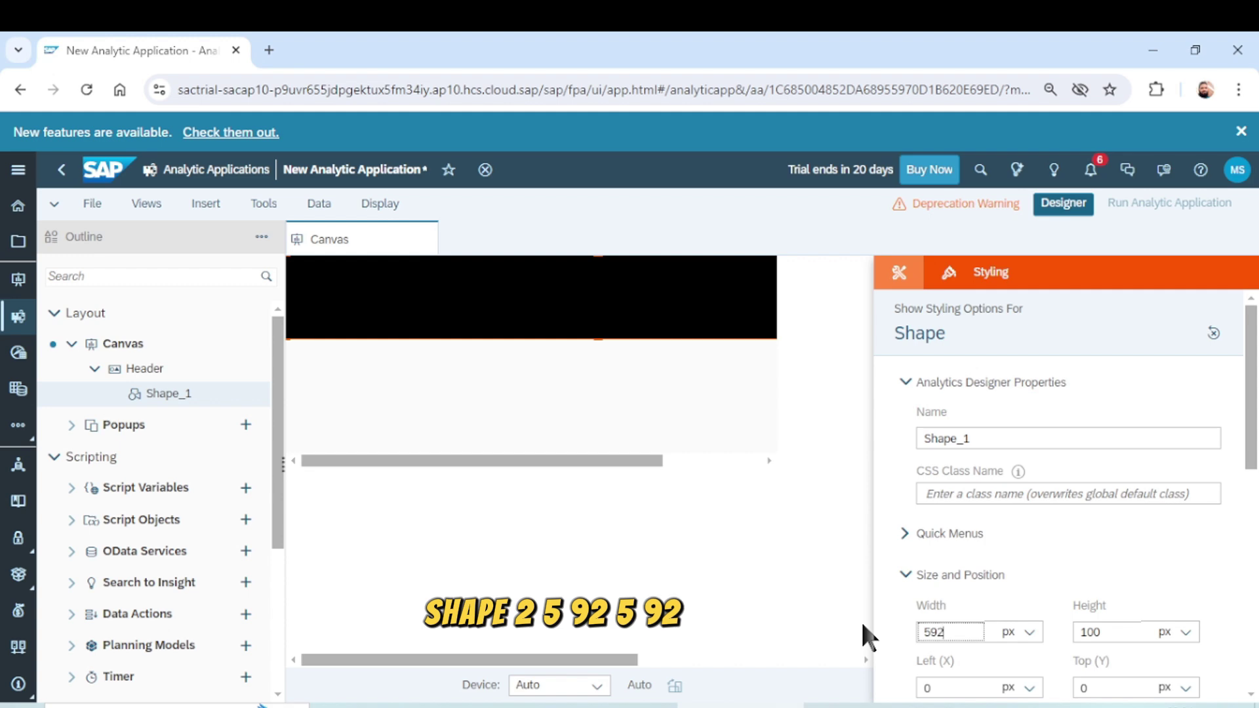
{"action": "key", "text": "Return"}
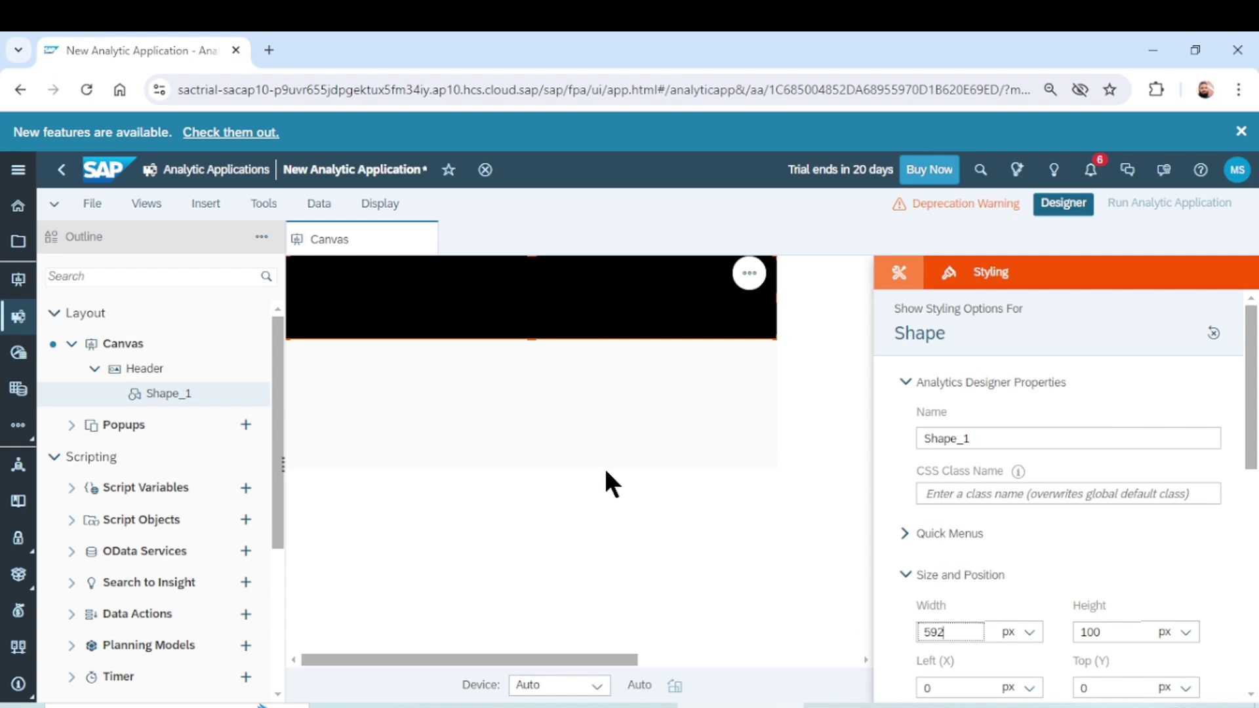
Step: In Pictogram Properties, change Shape_1's fill from red to the dark blue swatch
{"action": "scroll", "coordinate": [1019, 413], "scroll_direction": "down", "scroll_amount": 3}
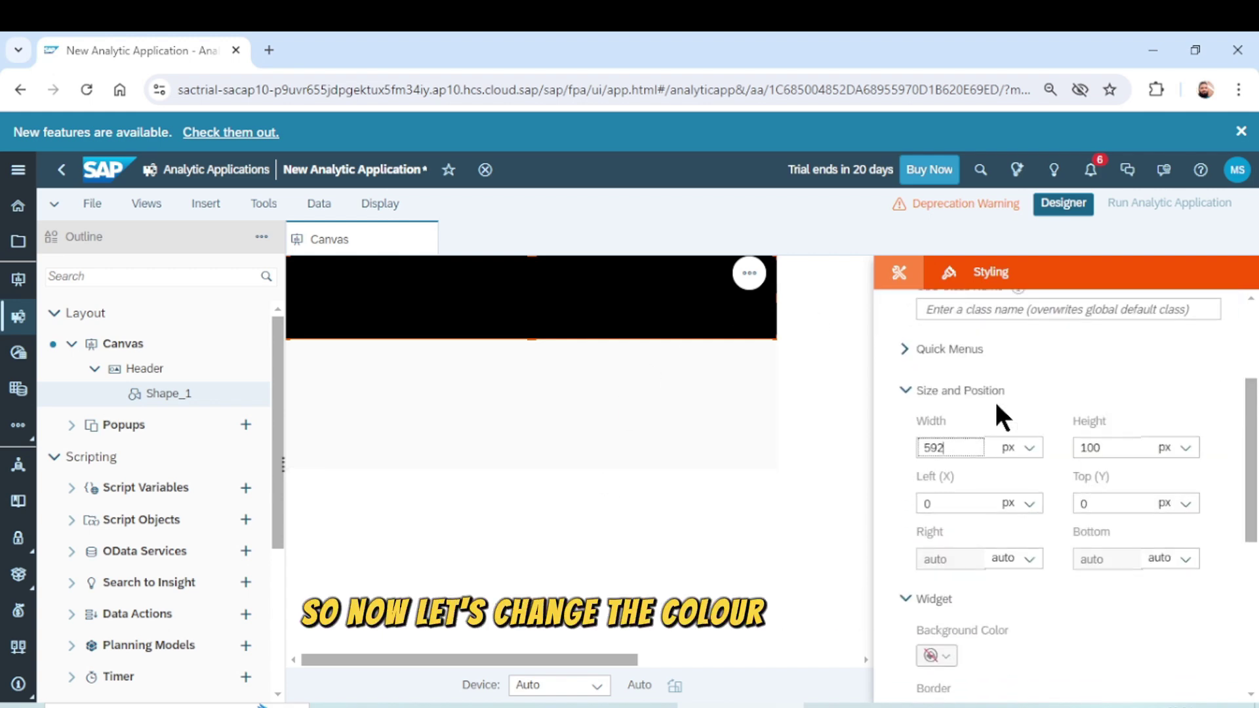
{"action": "scroll", "coordinate": [1066, 494], "scroll_direction": "down", "scroll_amount": 1}
{"action": "scroll", "coordinate": [1174, 574], "scroll_direction": "down", "scroll_amount": 5}
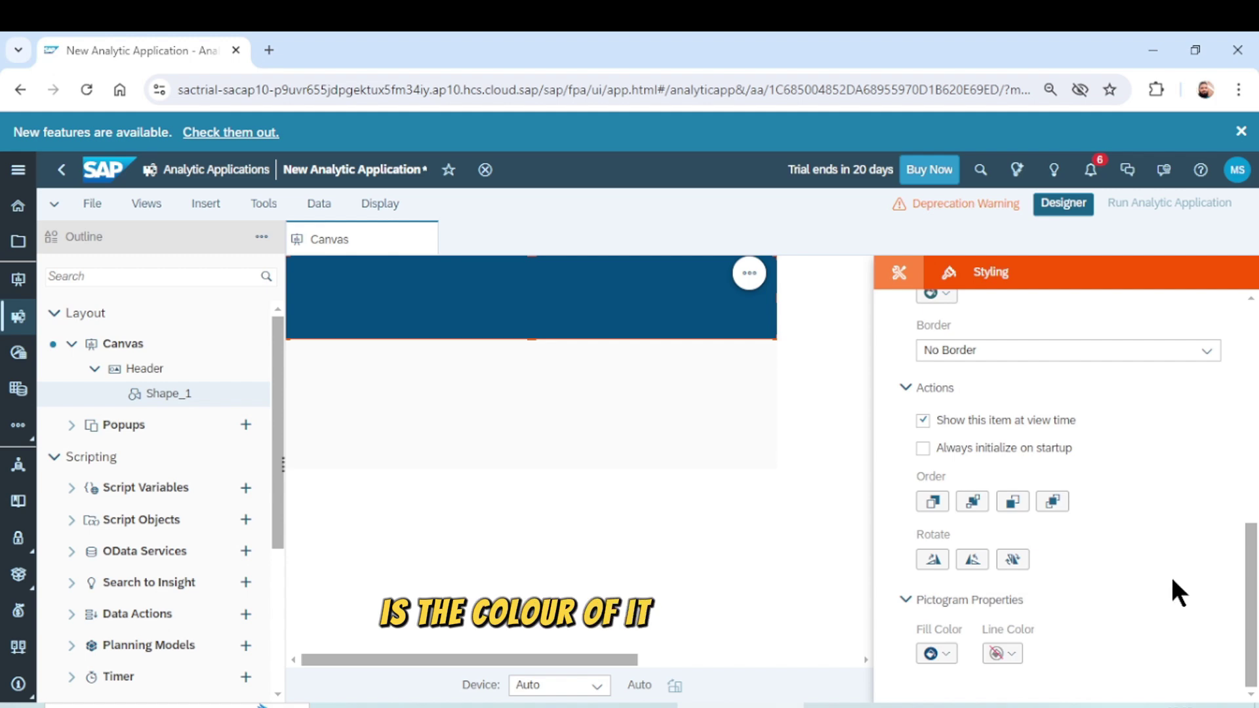
{"action": "left_click", "coordinate": [944, 654]}
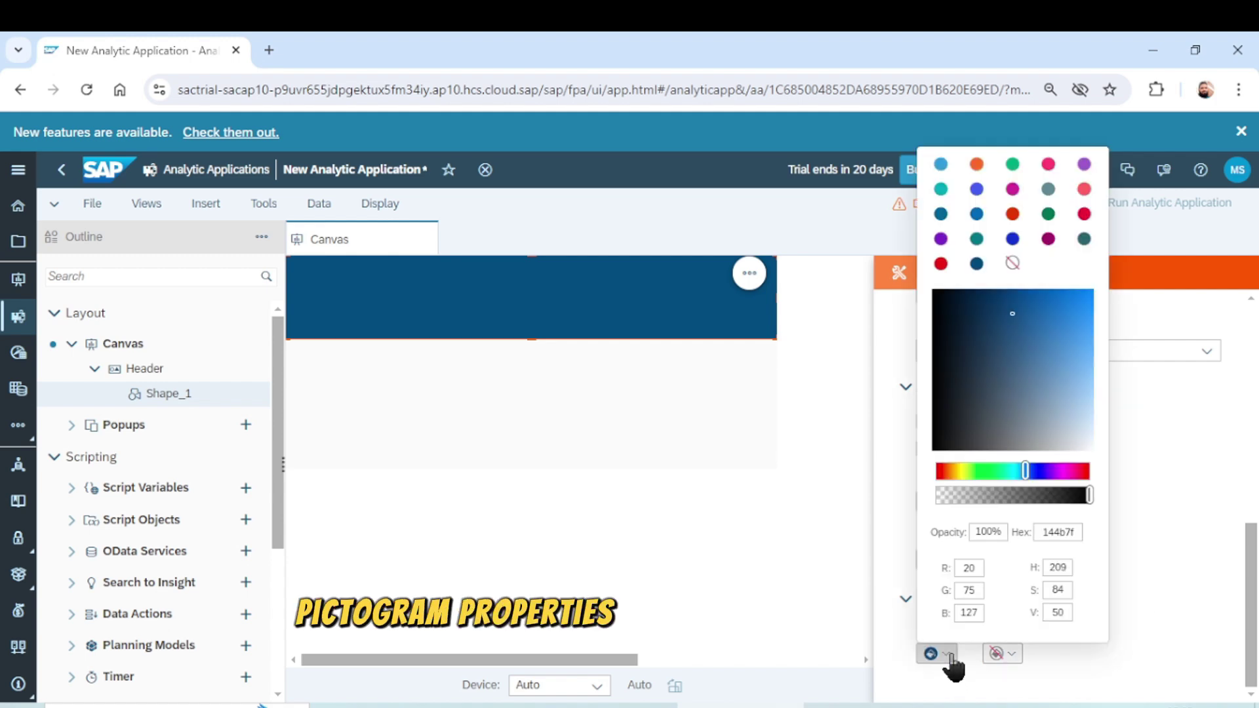
{"action": "left_click", "coordinate": [1012, 215]}
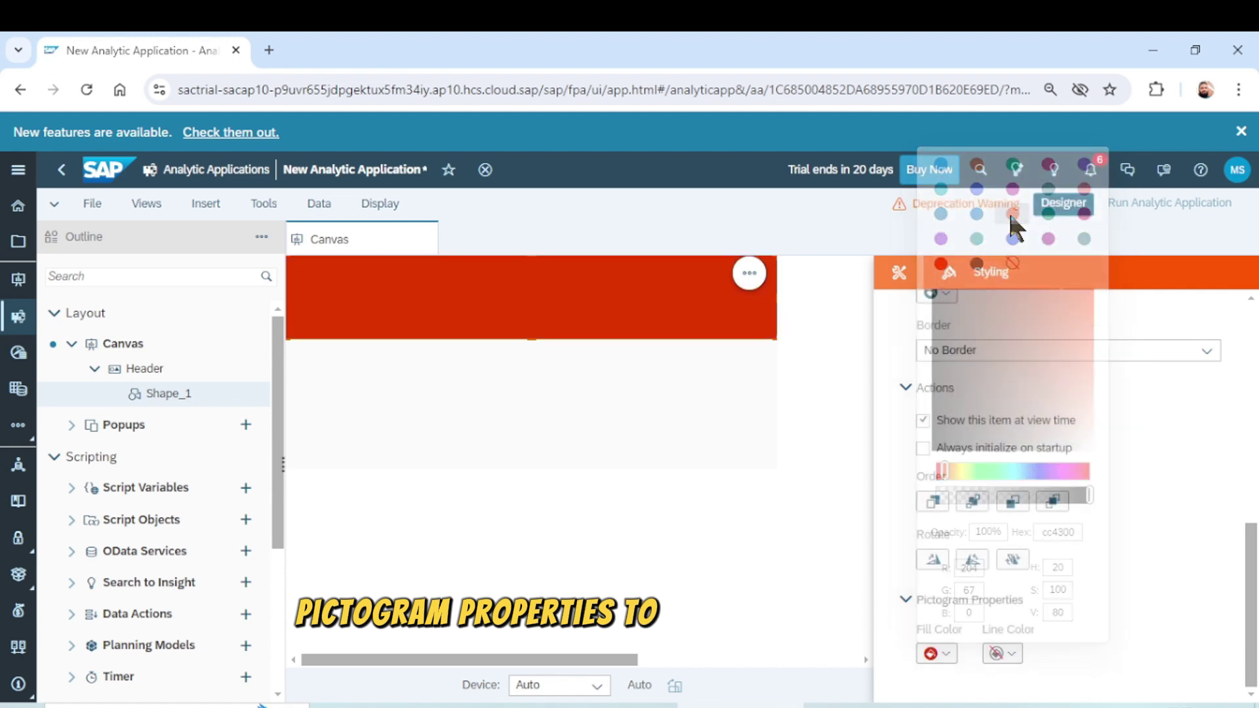
{"action": "left_click", "coordinate": [936, 654]}
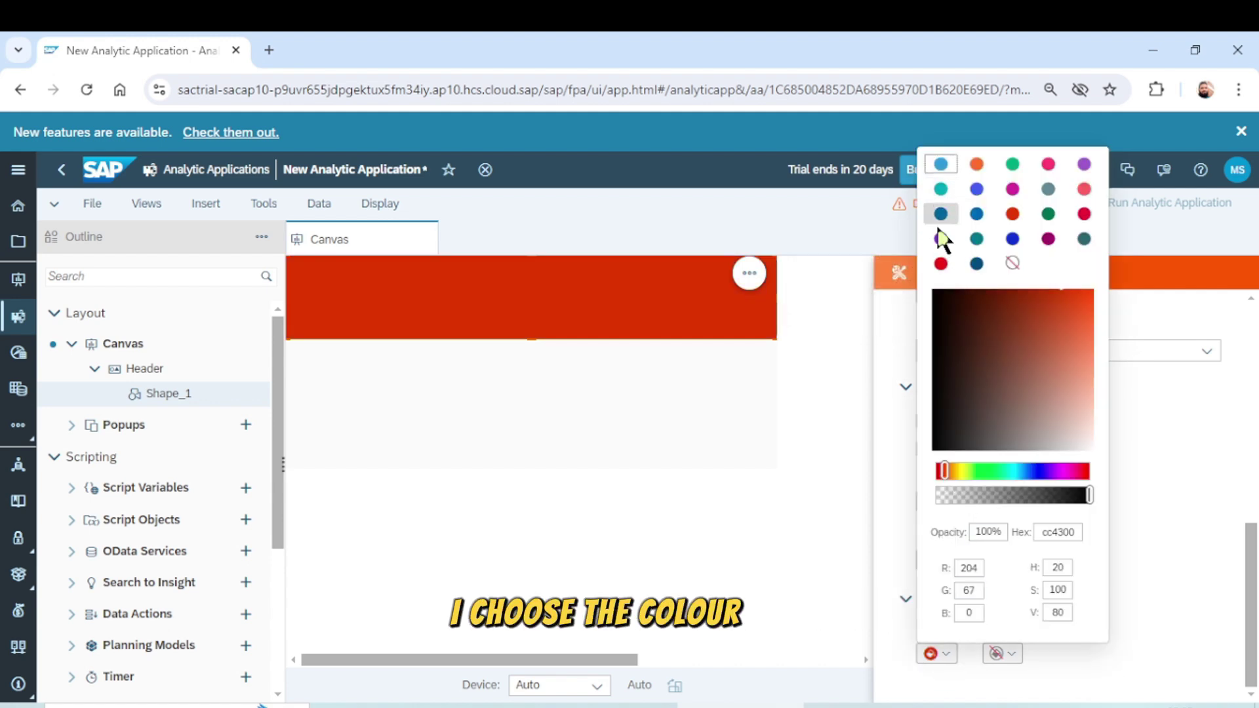
{"action": "left_click", "coordinate": [977, 264]}
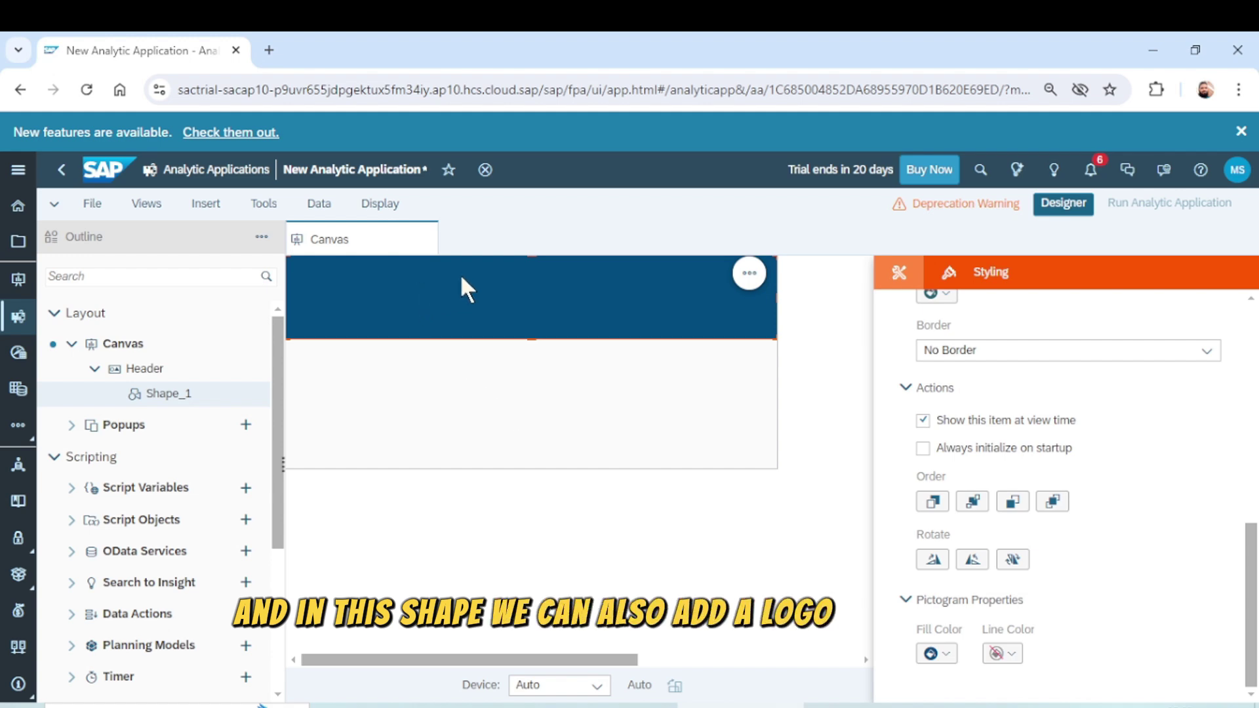
Step: Resize the Header panel to 592 × 192 px by dragging its bottom edge
{"action": "left_click", "coordinate": [401, 399]}
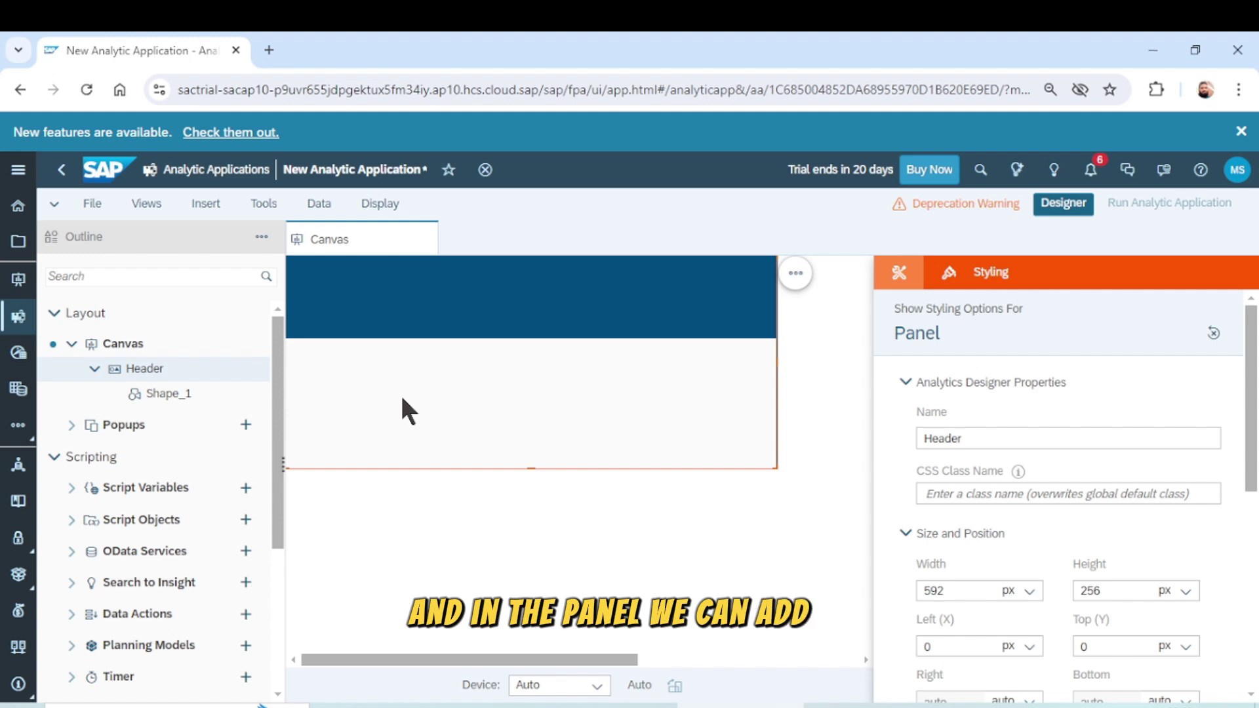
{"action": "left_click_drag", "start_coordinate": [531, 467], "coordinate": [547, 411]}
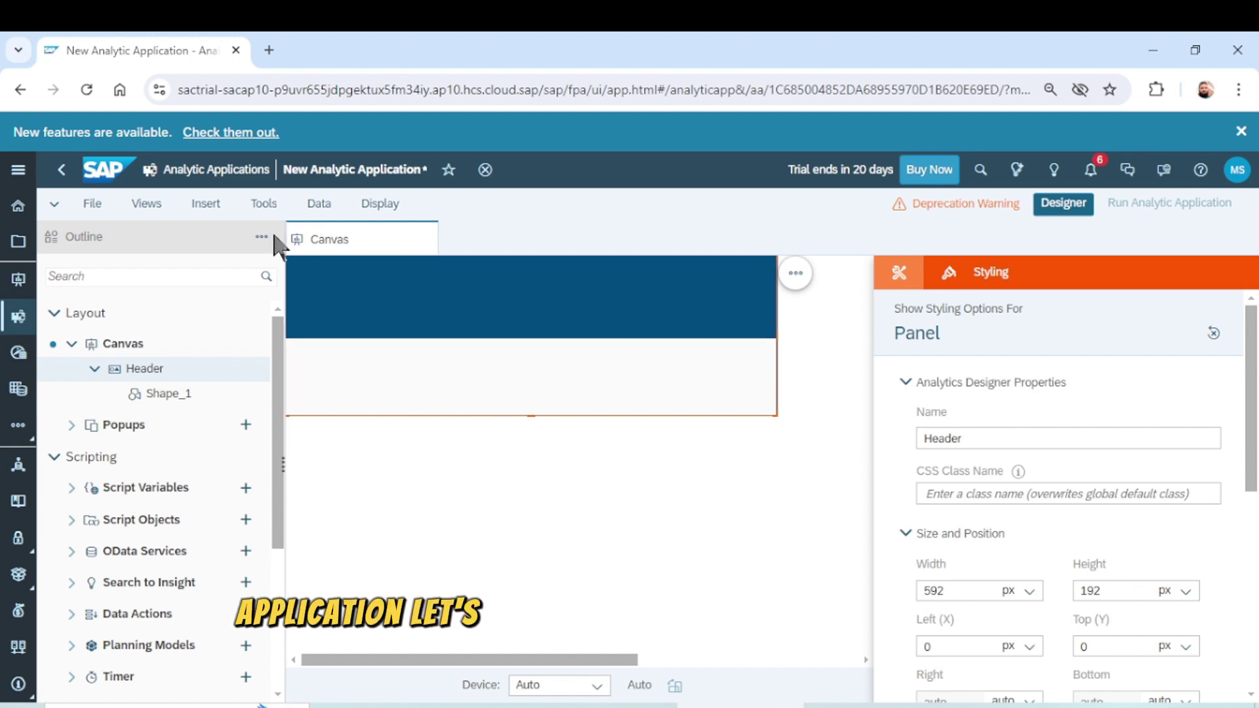
{"action": "left_click", "coordinate": [205, 203]}
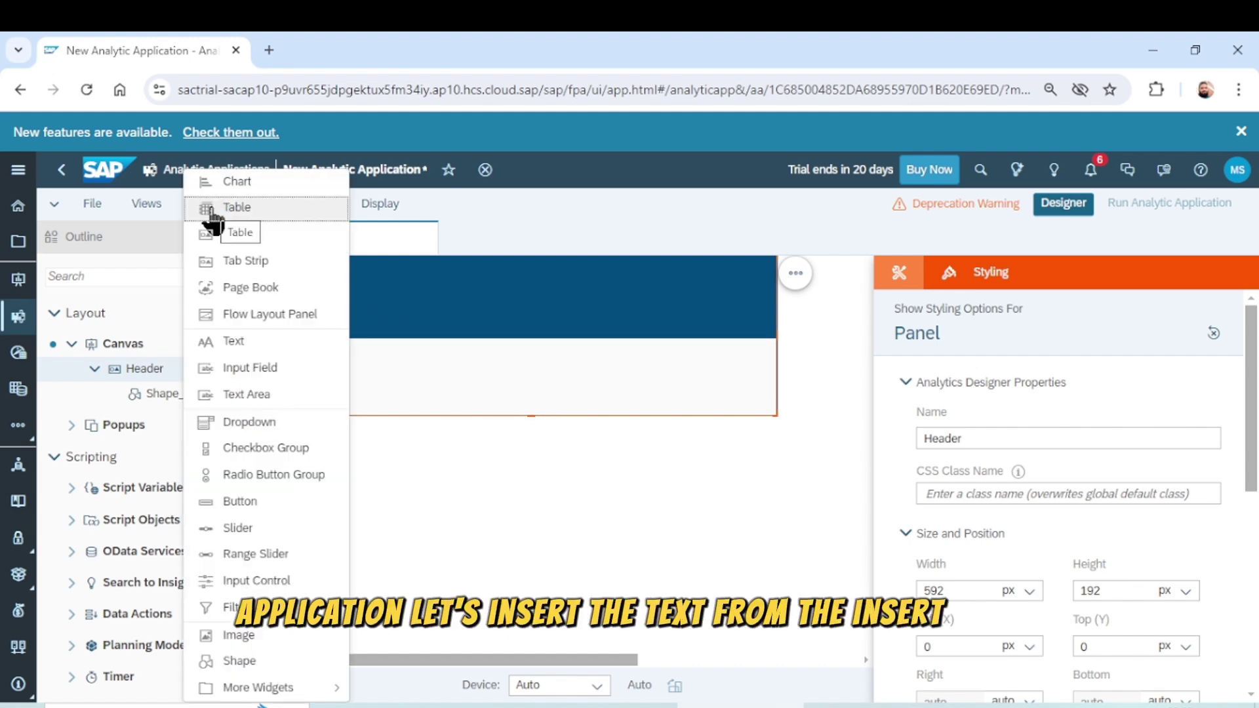
Step: Insert a text widget and type 'Sales Analytical Application' into it
{"action": "left_click", "coordinate": [234, 340]}
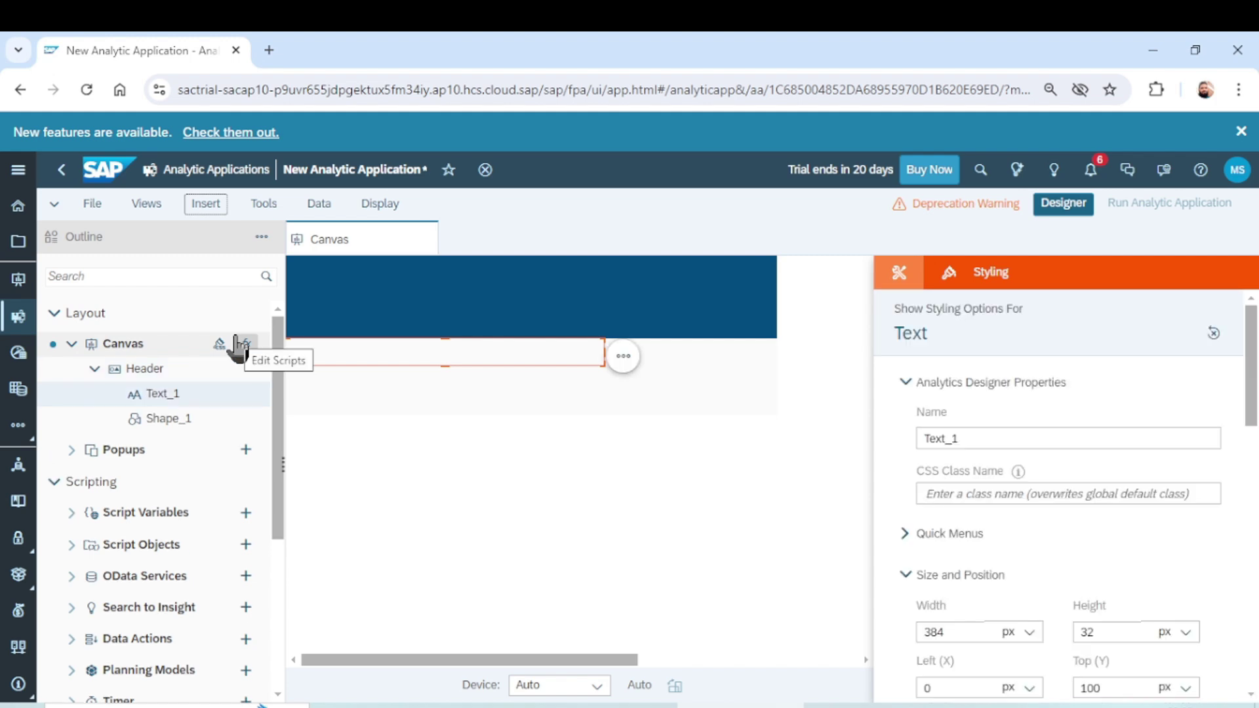
{"action": "left_click", "coordinate": [318, 508]}
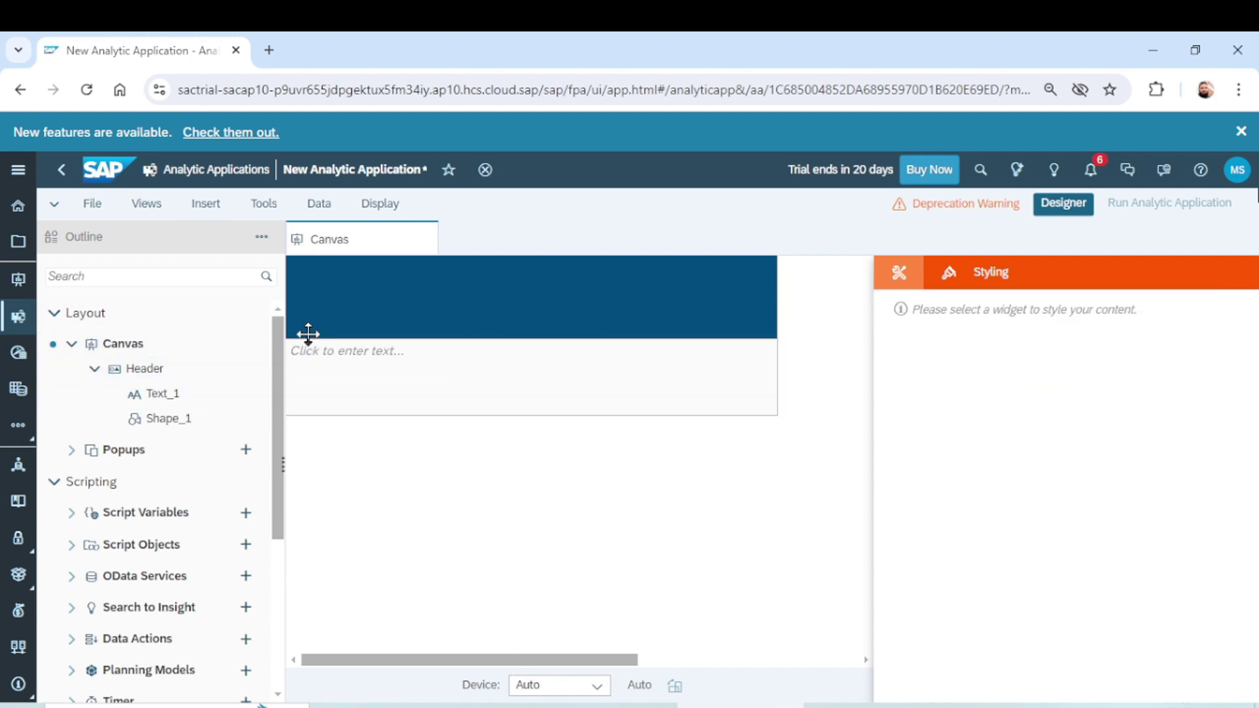
{"action": "left_click", "coordinate": [309, 345]}
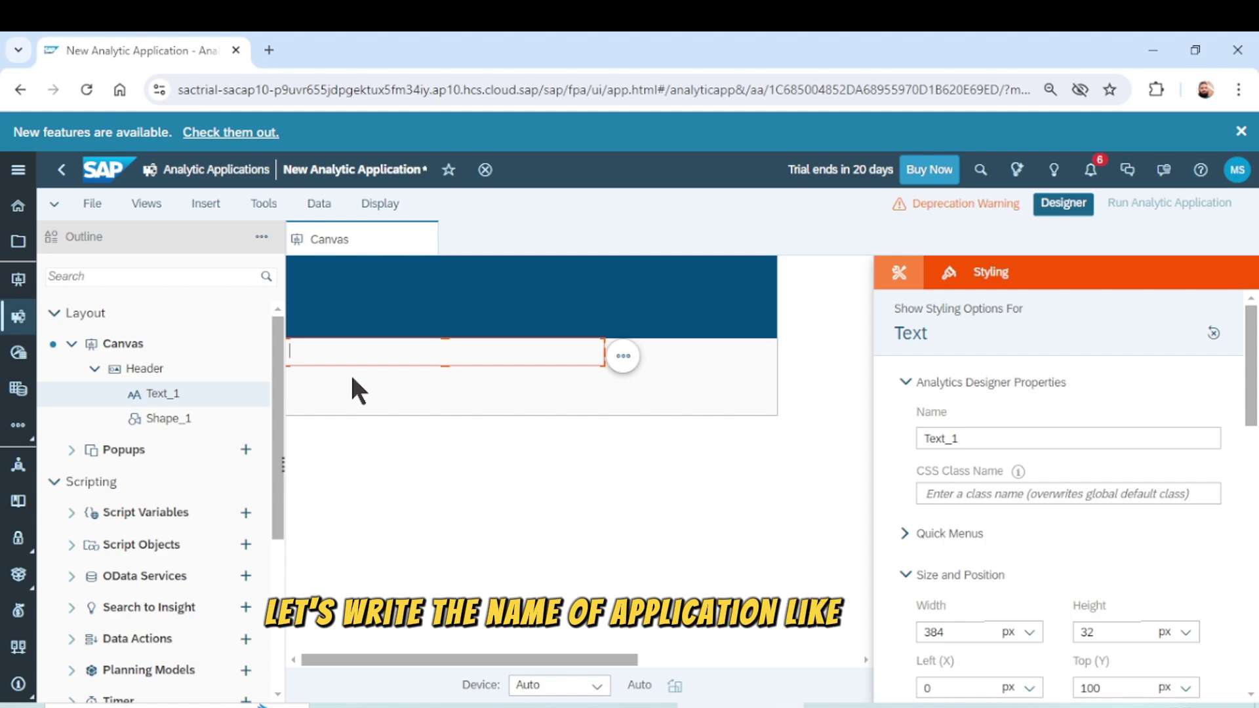
{"action": "type", "text": "SA"}
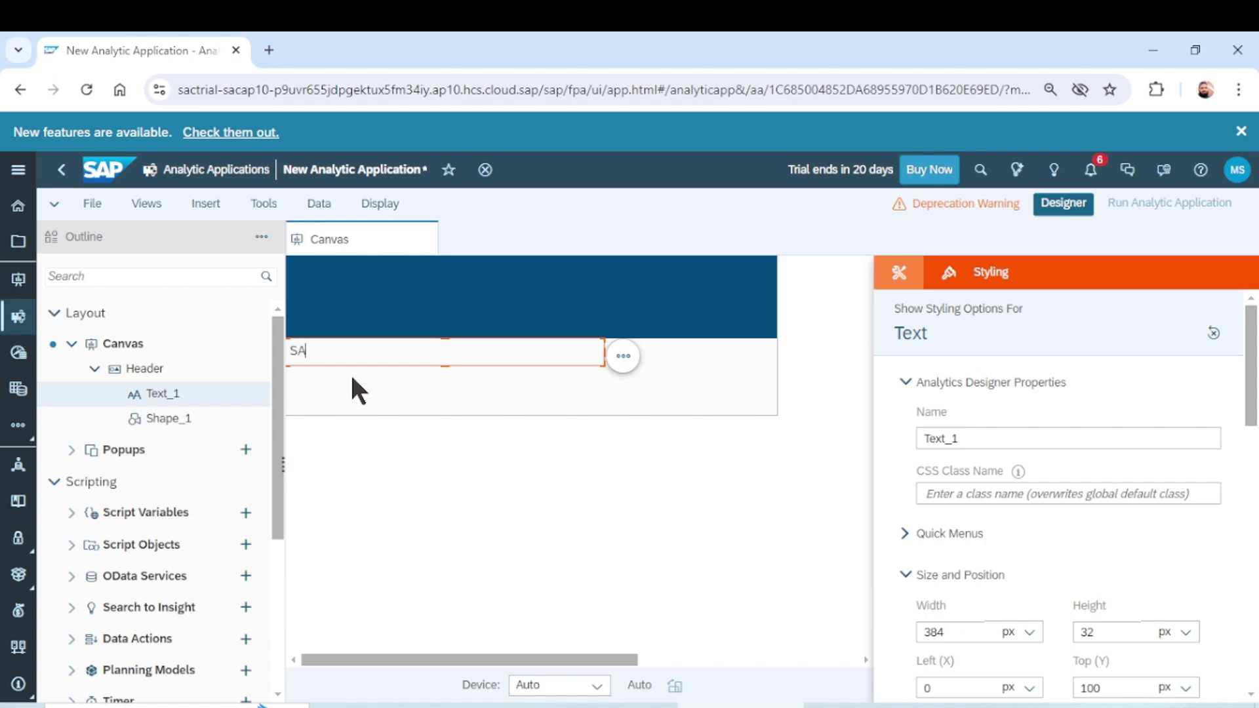
{"action": "key", "text": "BackSpace"}
{"action": "type", "text": "ales An"}
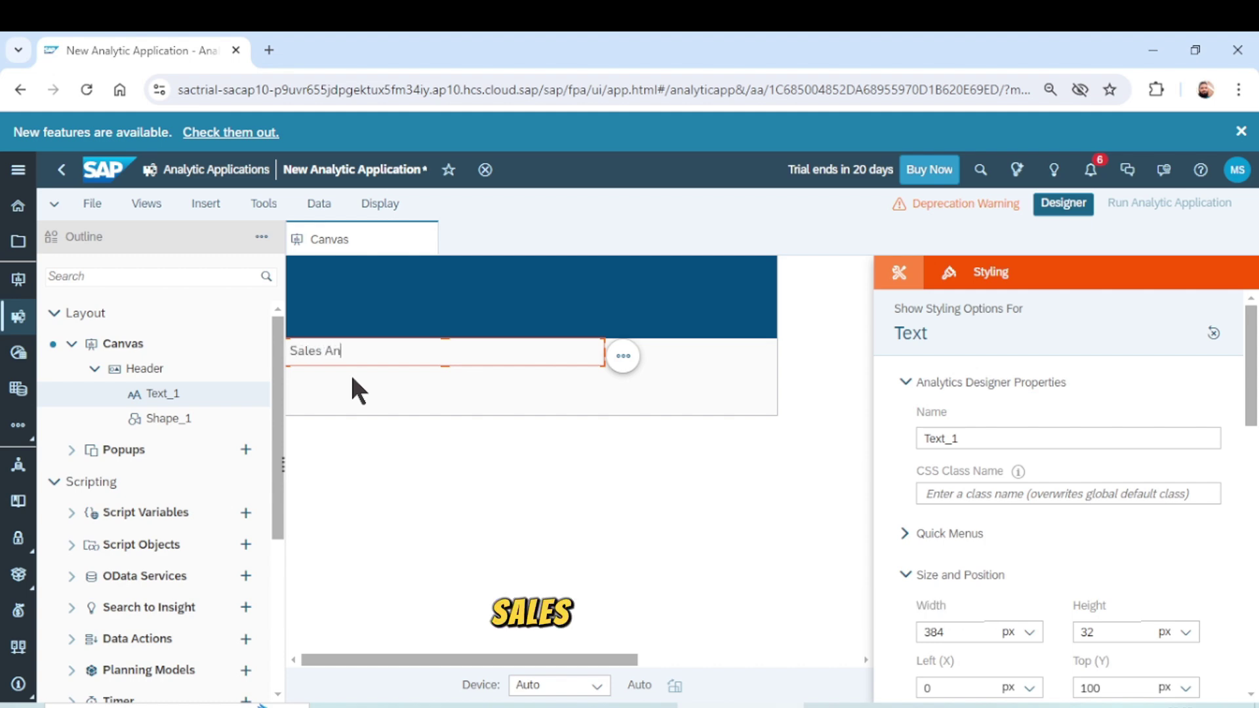
{"action": "type", "text": "alyt"}
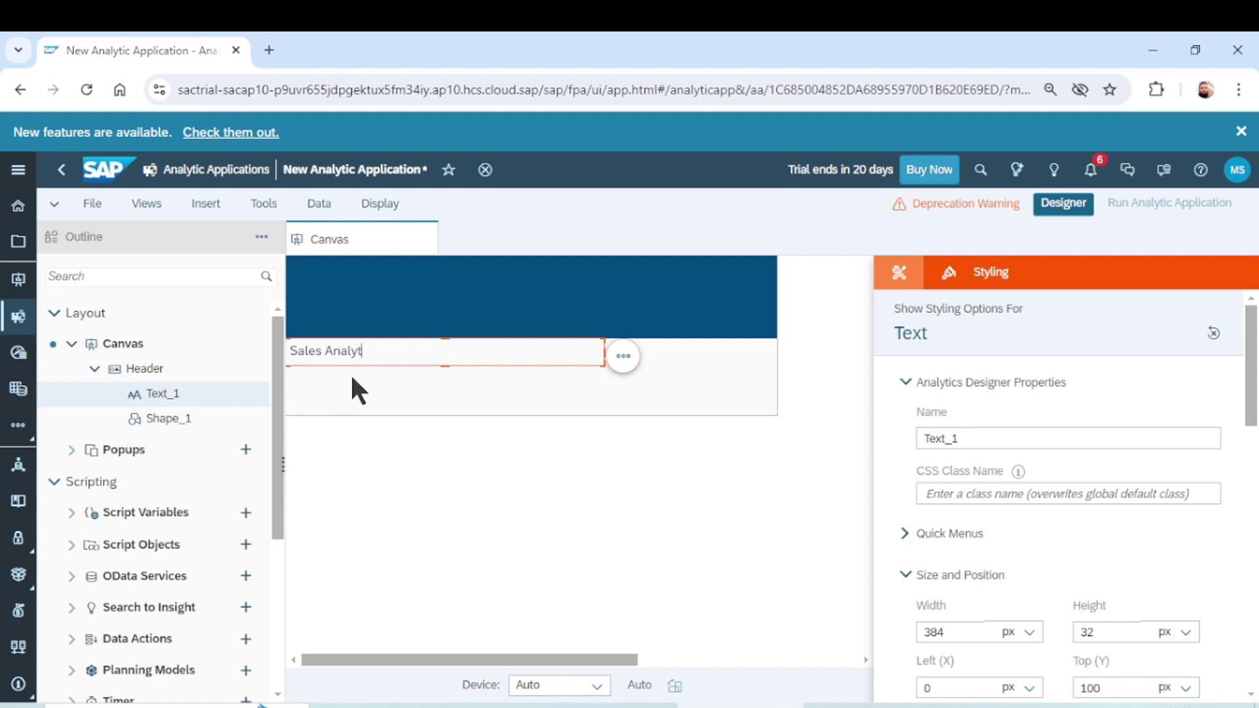
{"action": "type", "text": "ical A"}
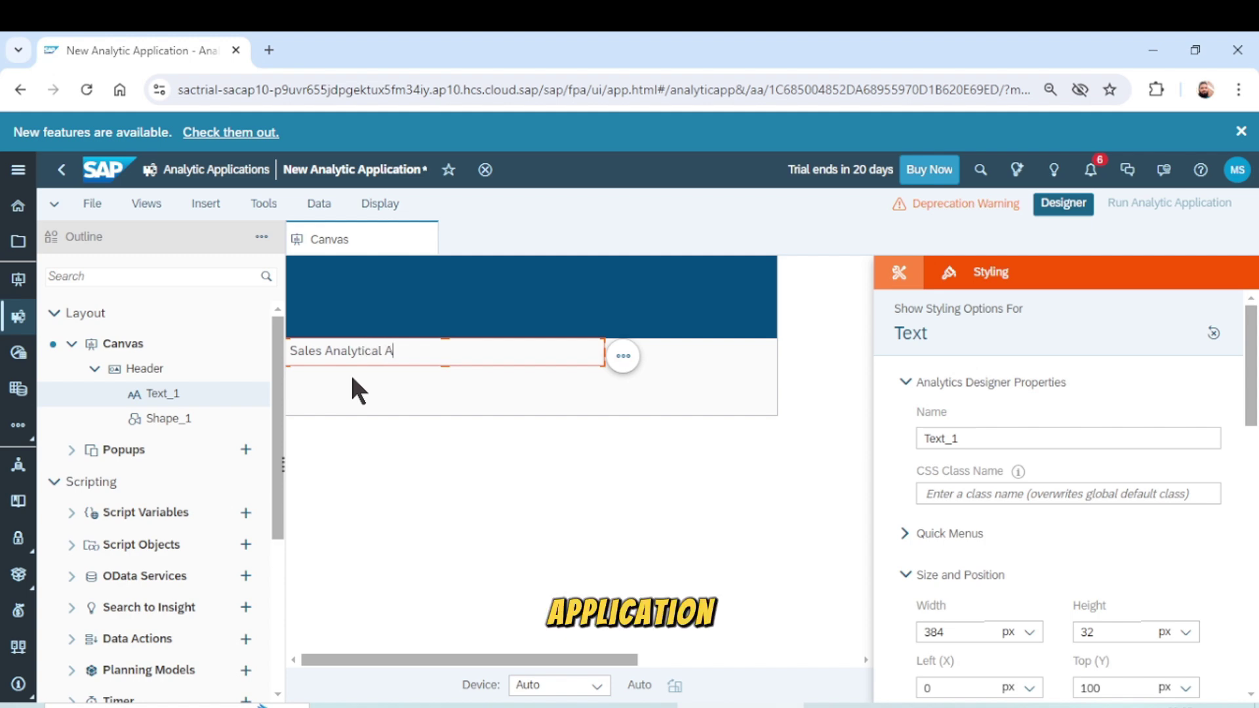
{"action": "type", "text": "pplication"}
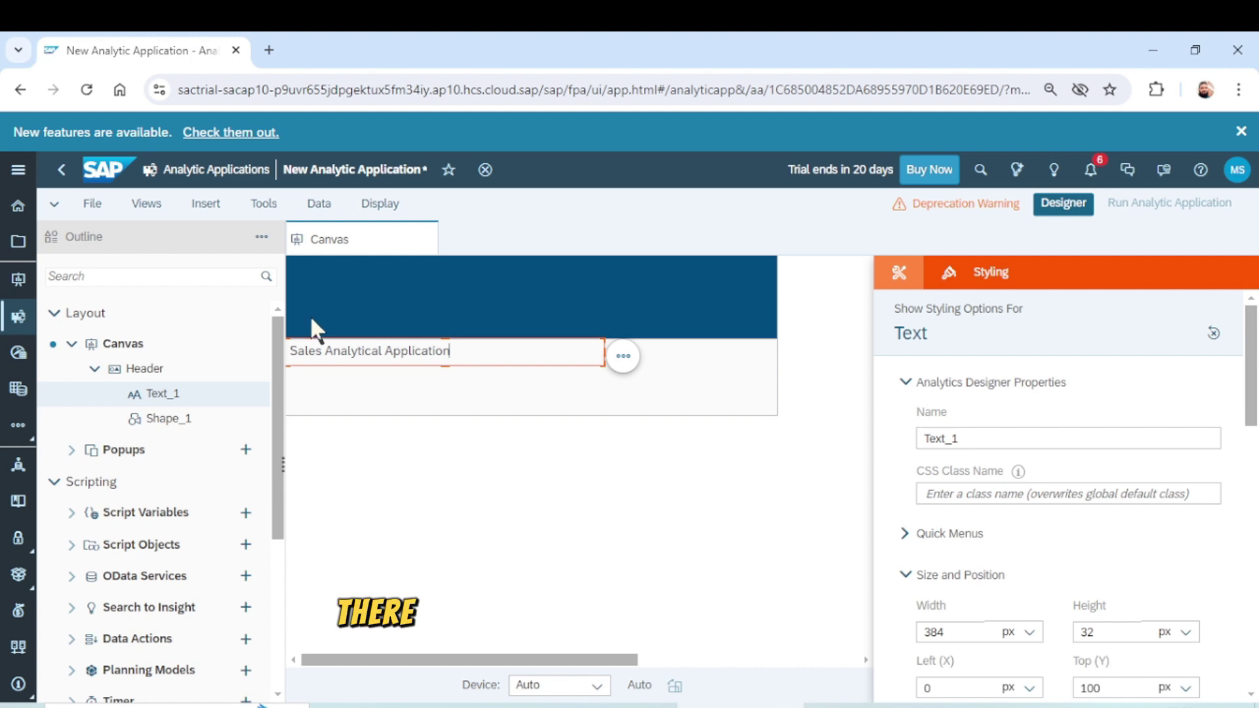
{"action": "left_click", "coordinate": [518, 340]}
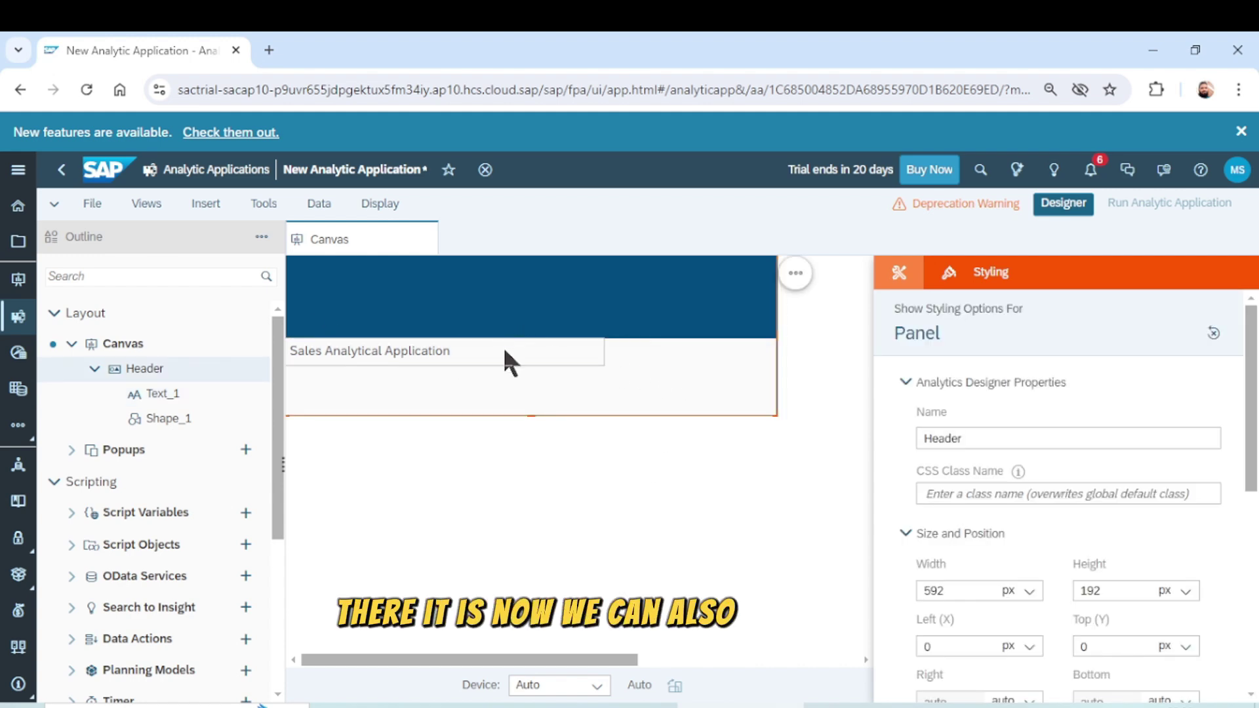
Step: Position Text_1 at 96 px from the top, keeping the bottom offset as auto
{"action": "left_click", "coordinate": [511, 359]}
{"action": "scroll", "coordinate": [1053, 539], "scroll_direction": "down", "scroll_amount": 5}
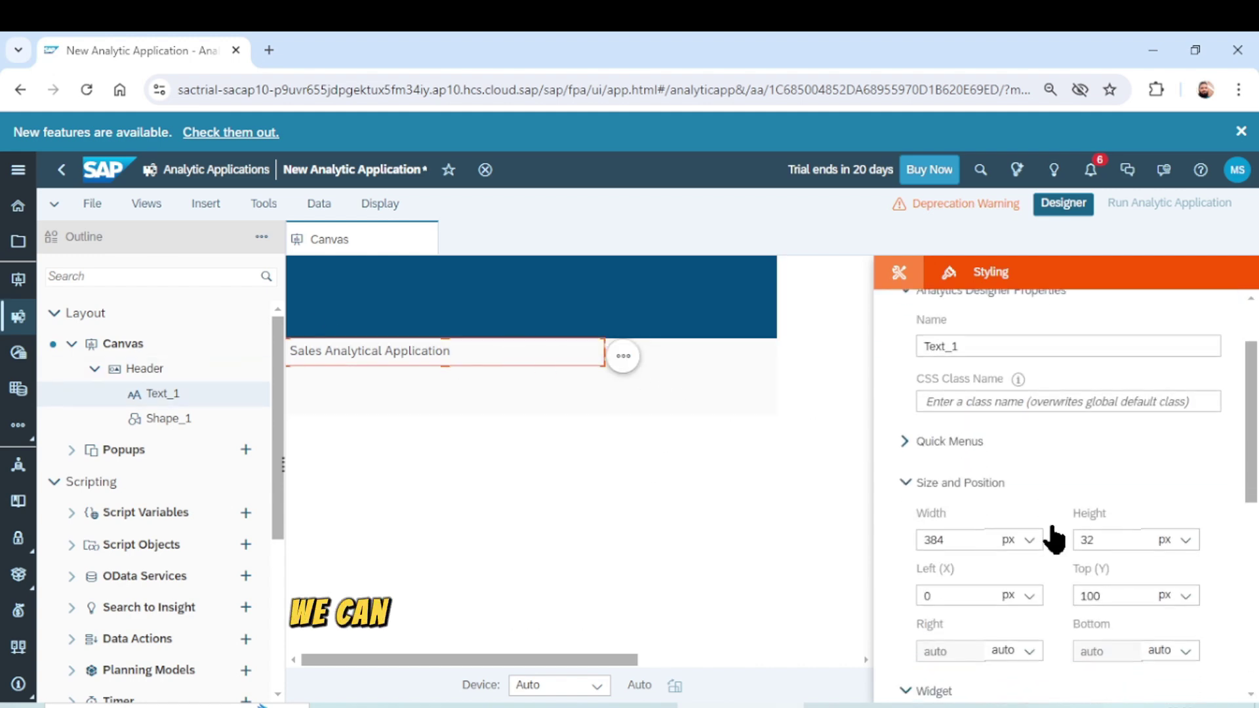
{"action": "scroll", "coordinate": [1052, 526], "scroll_direction": "down", "scroll_amount": 5}
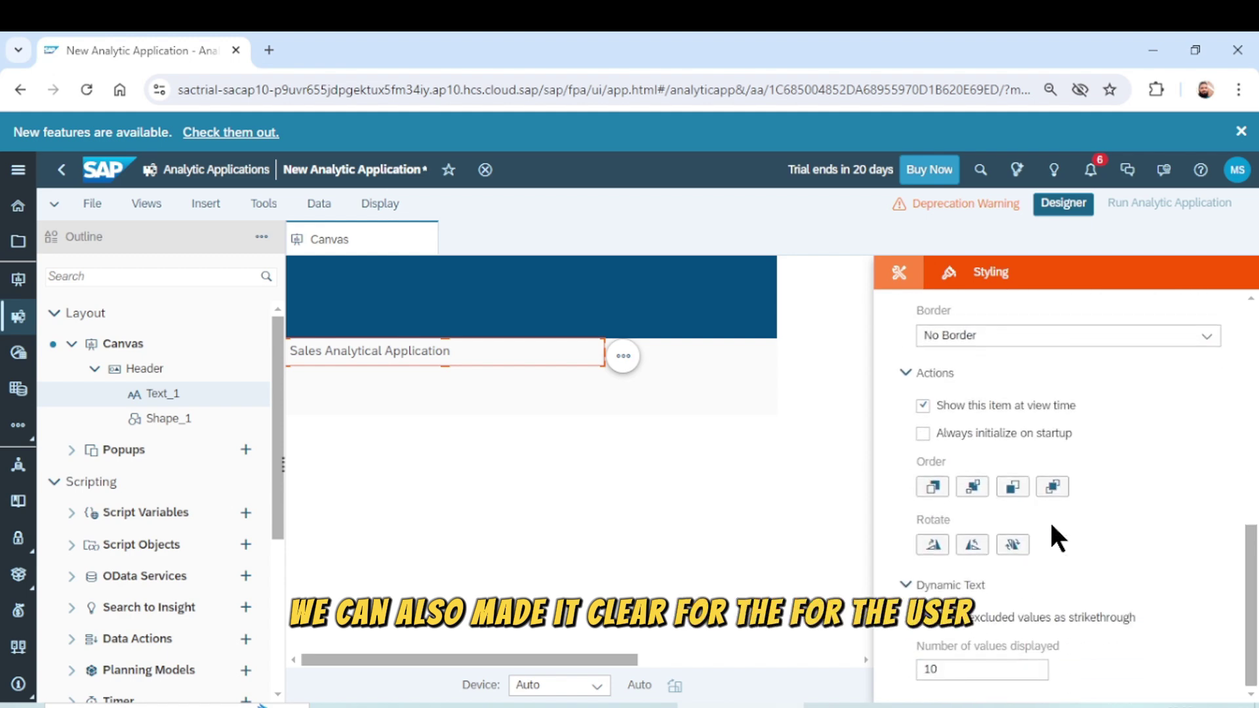
{"action": "scroll", "coordinate": [1051, 524], "scroll_direction": "up", "scroll_amount": 5}
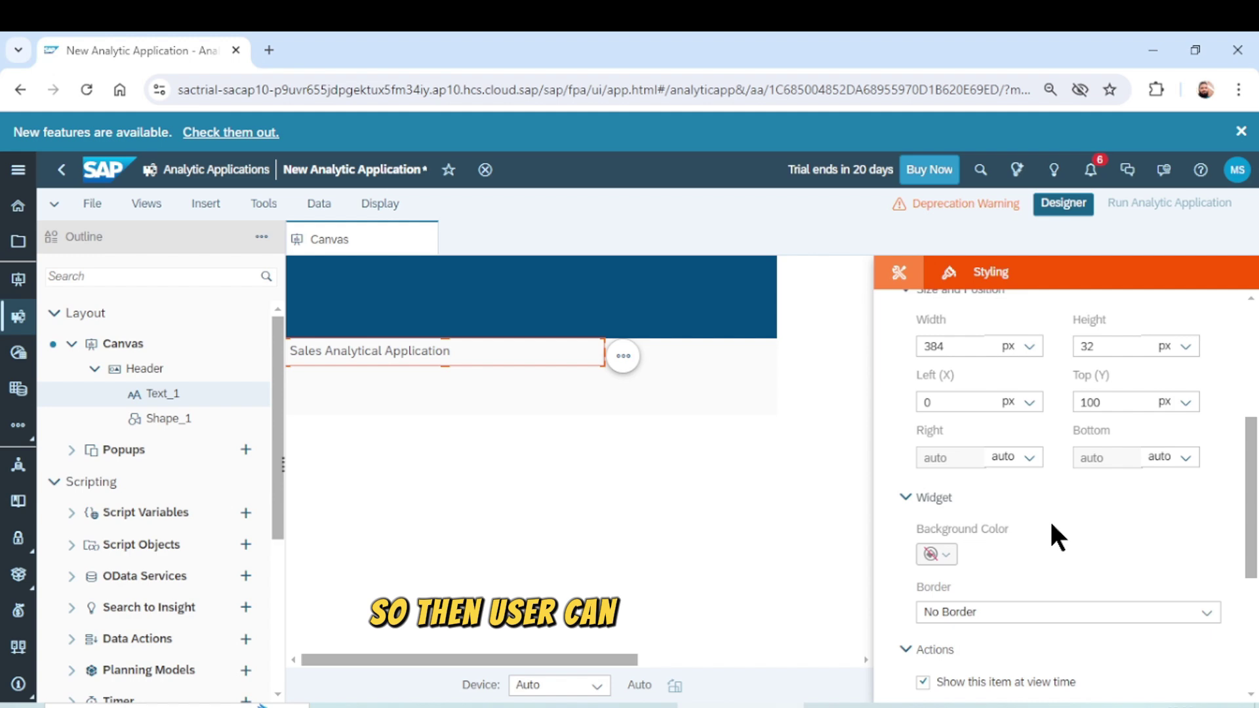
{"action": "left_click", "coordinate": [1182, 459]}
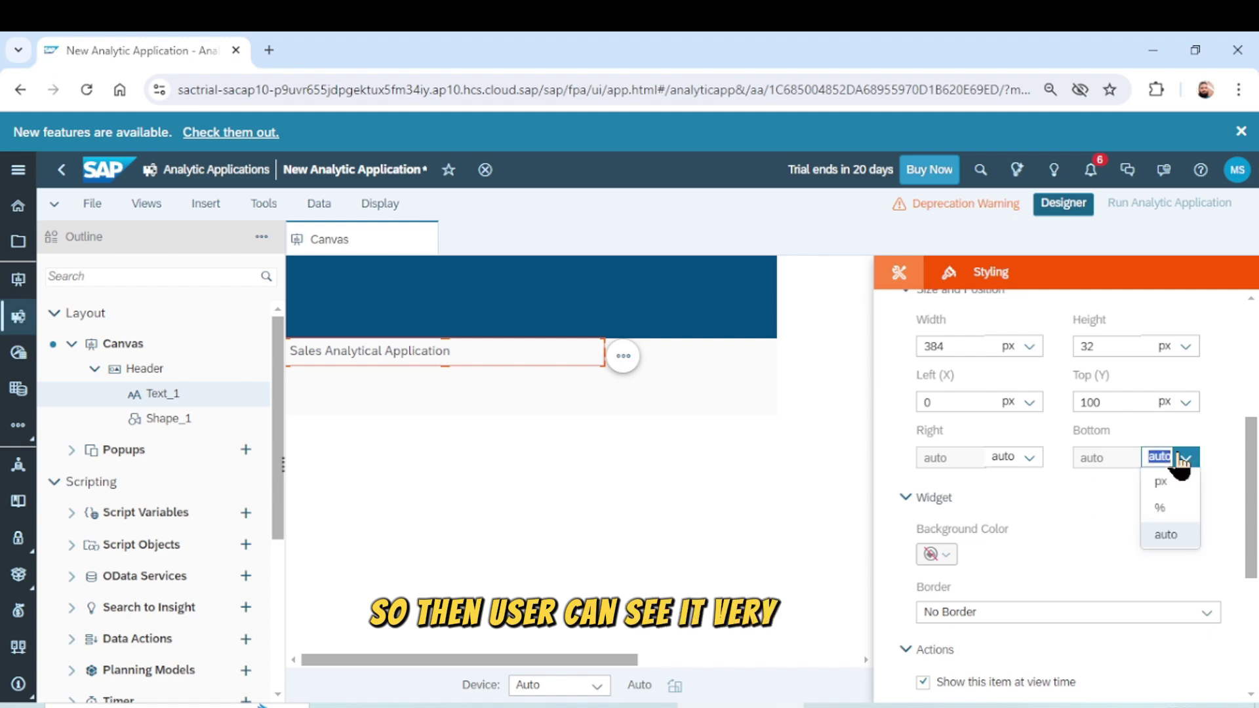
{"action": "left_click", "coordinate": [1167, 531]}
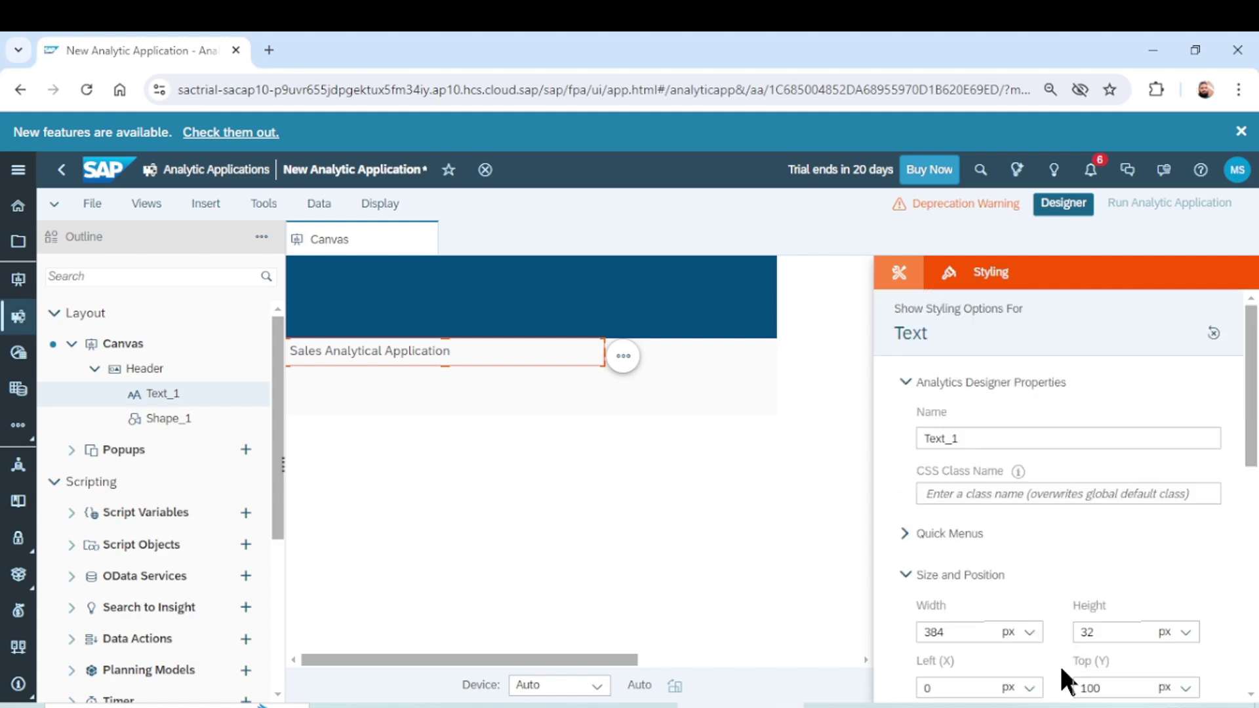
Step: Try renaming Text_1 to Title, then keep the original name Text_1
{"action": "left_click", "coordinate": [1003, 438]}
{"action": "double_click", "coordinate": [924, 436]}
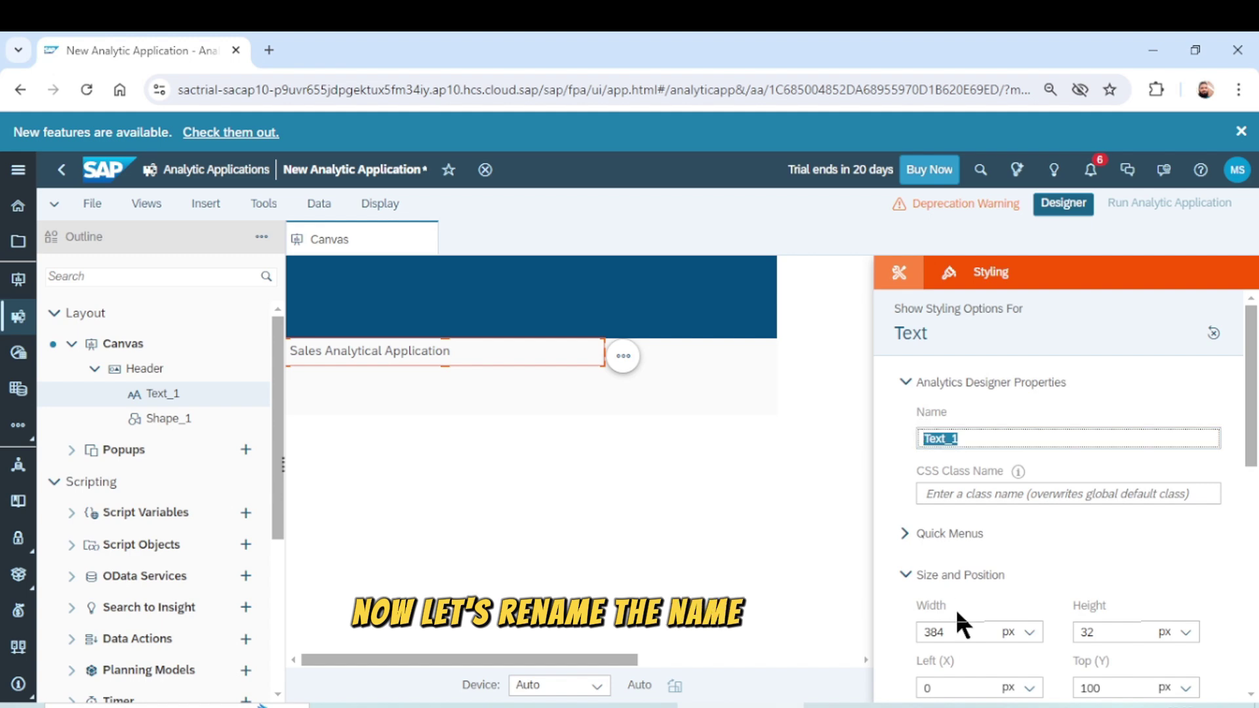
{"action": "type", "text": "T"}
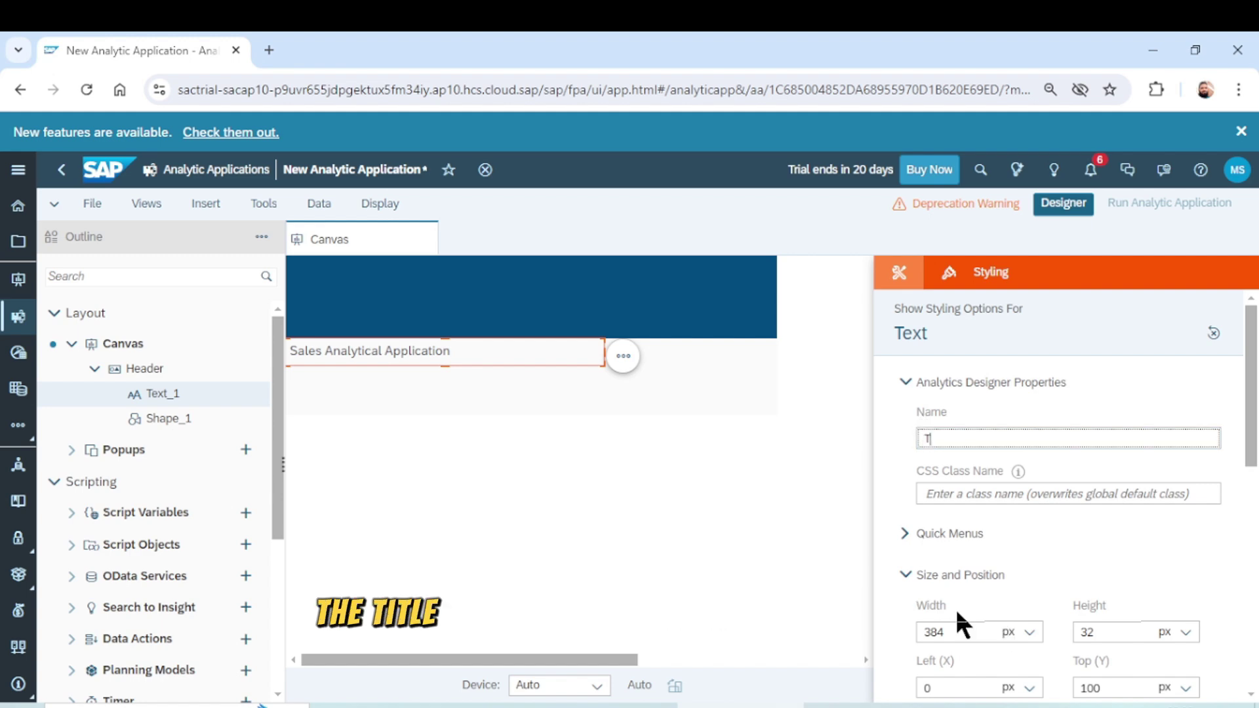
{"action": "type", "text": "itle"}
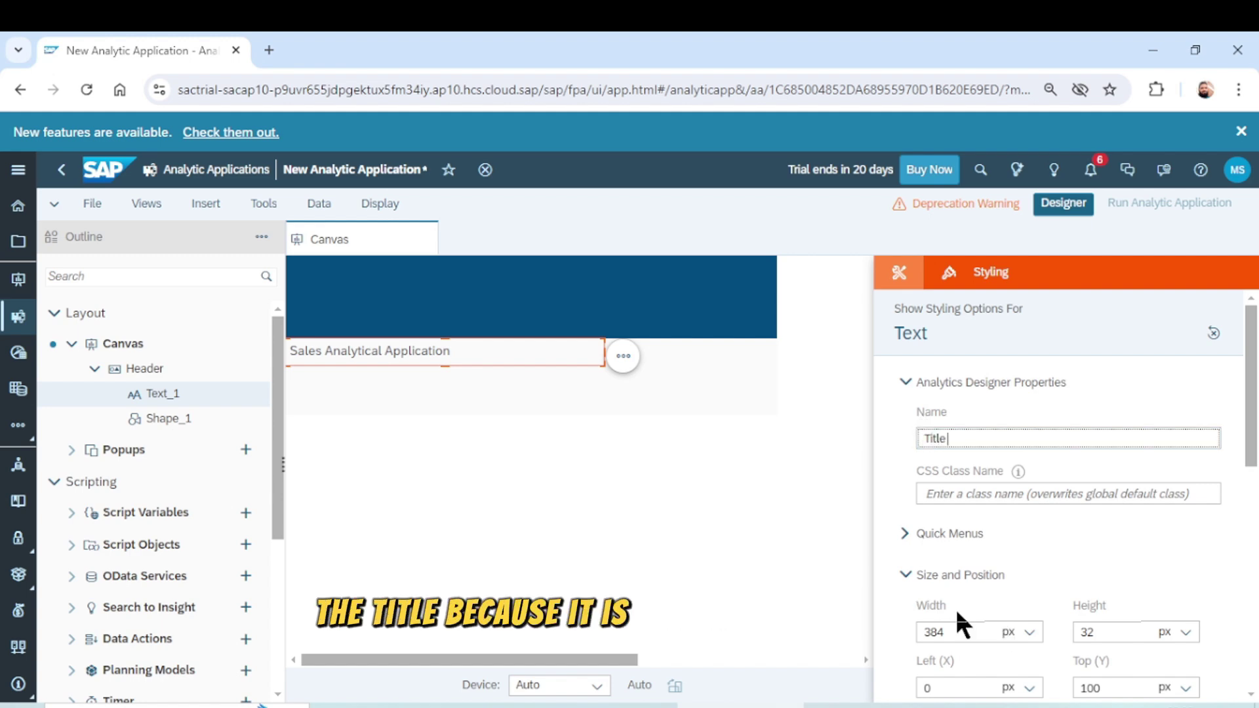
{"action": "left_click", "coordinate": [572, 362]}
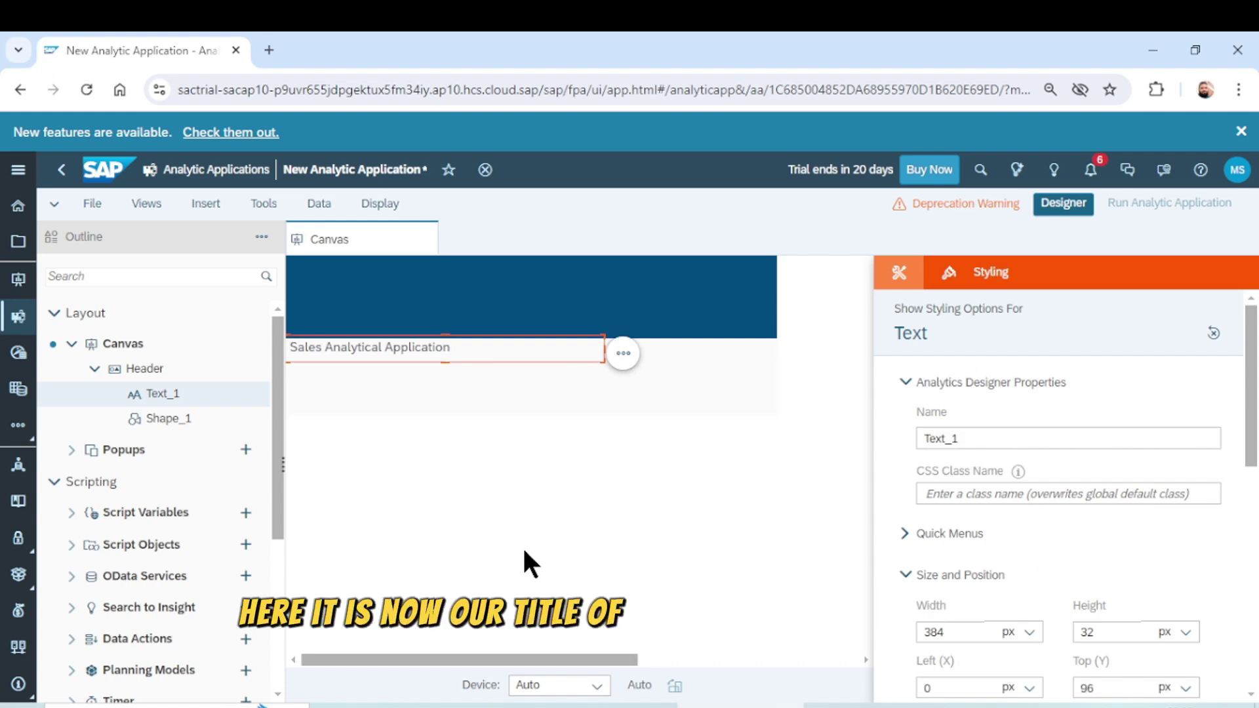
Step: Shorten the Header panel to 592 × 144 px, just below the title, then select Shape_1
{"action": "left_click", "coordinate": [559, 401]}
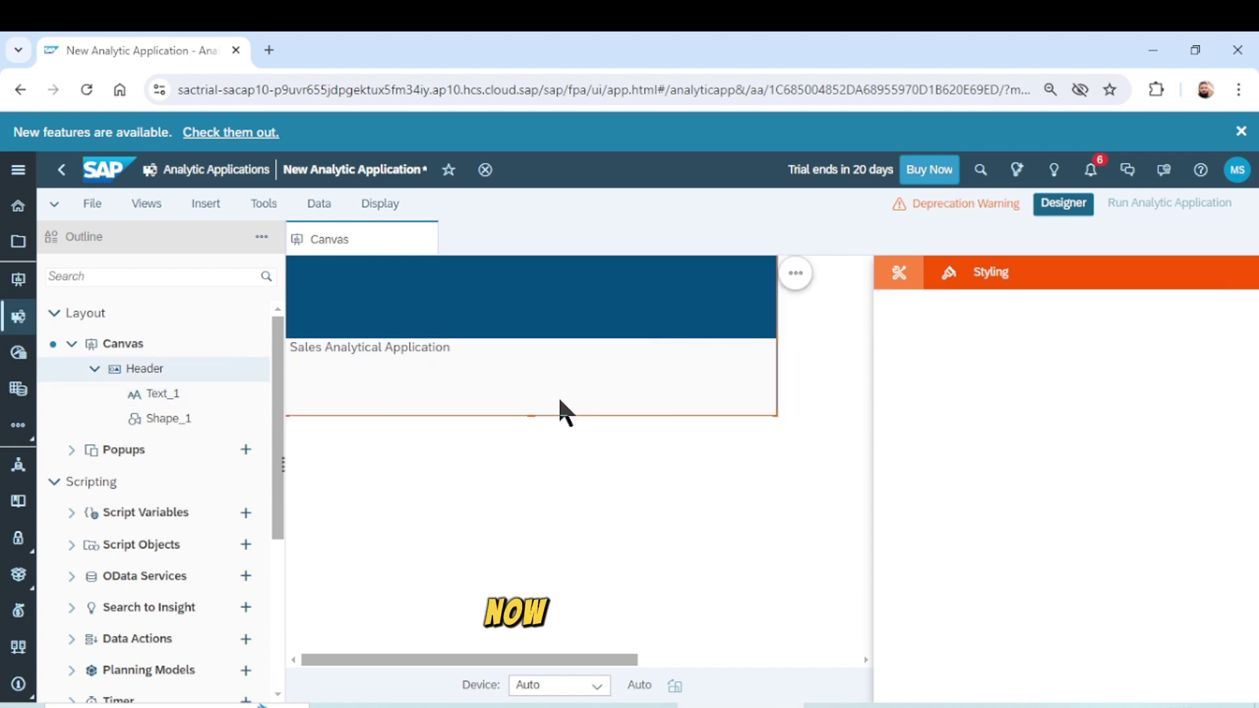
{"action": "left_click_drag", "start_coordinate": [534, 416], "coordinate": [539, 374]}
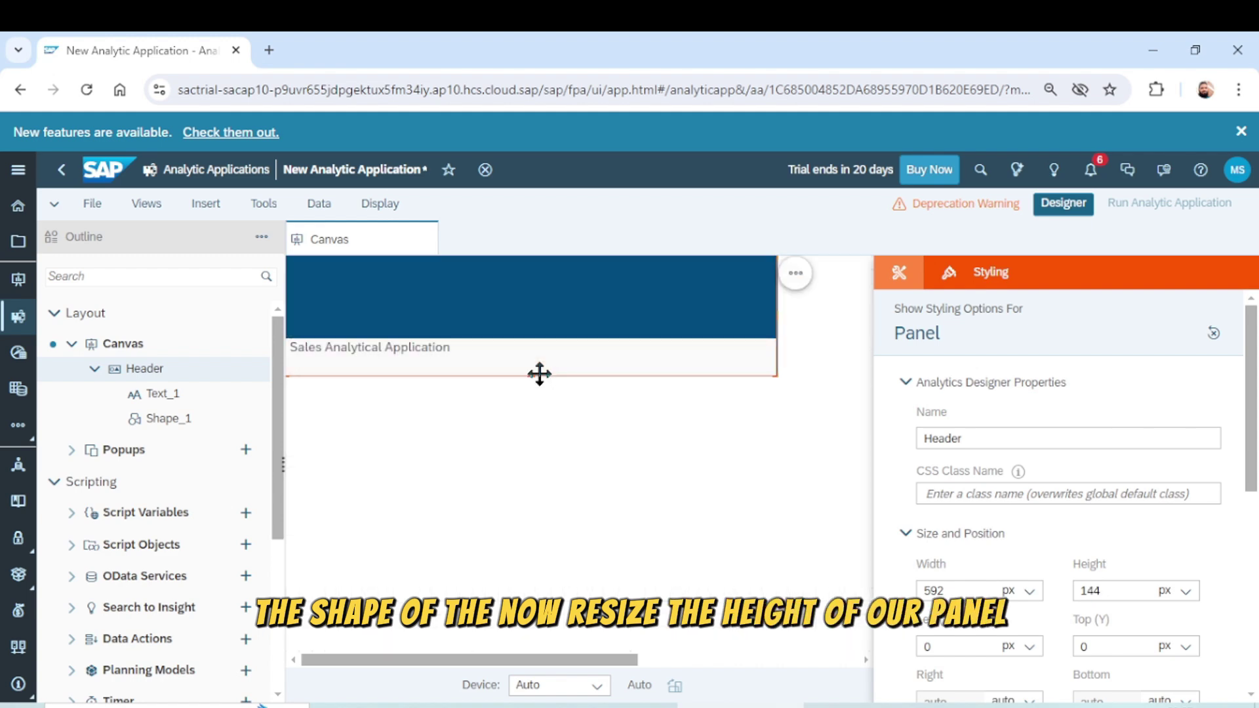
{"action": "left_click", "coordinate": [565, 498]}
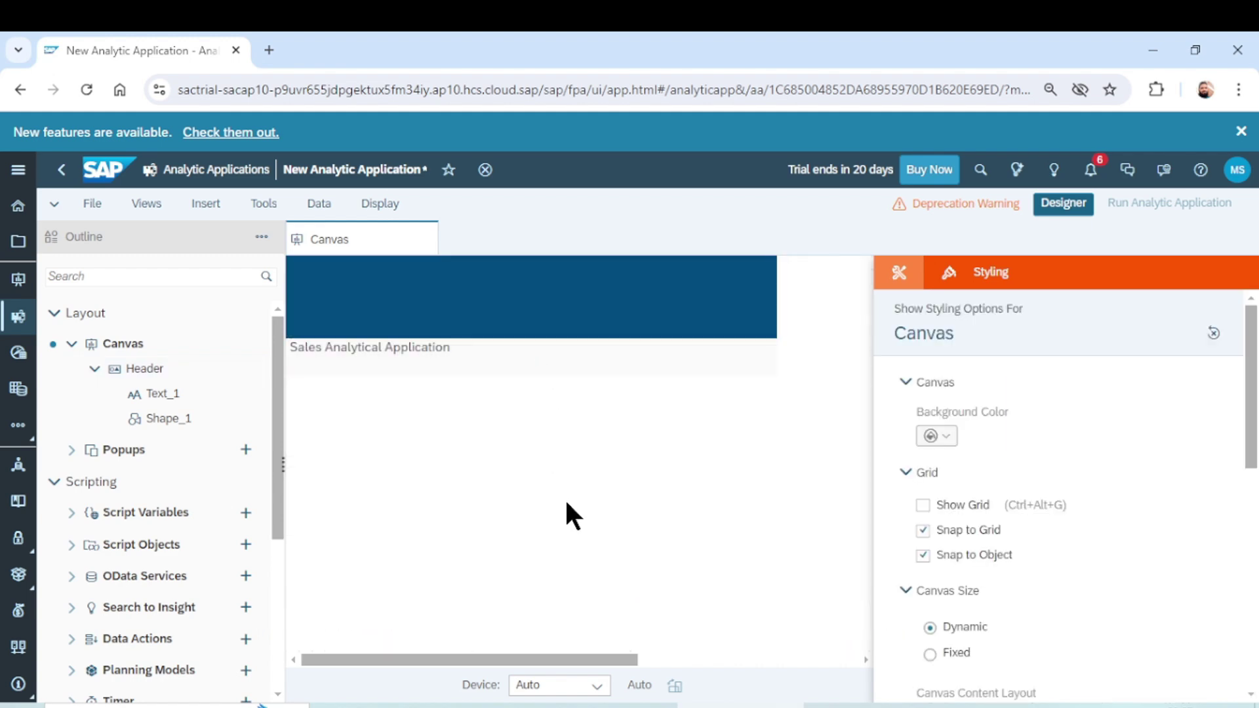
{"action": "left_click", "coordinate": [427, 306]}
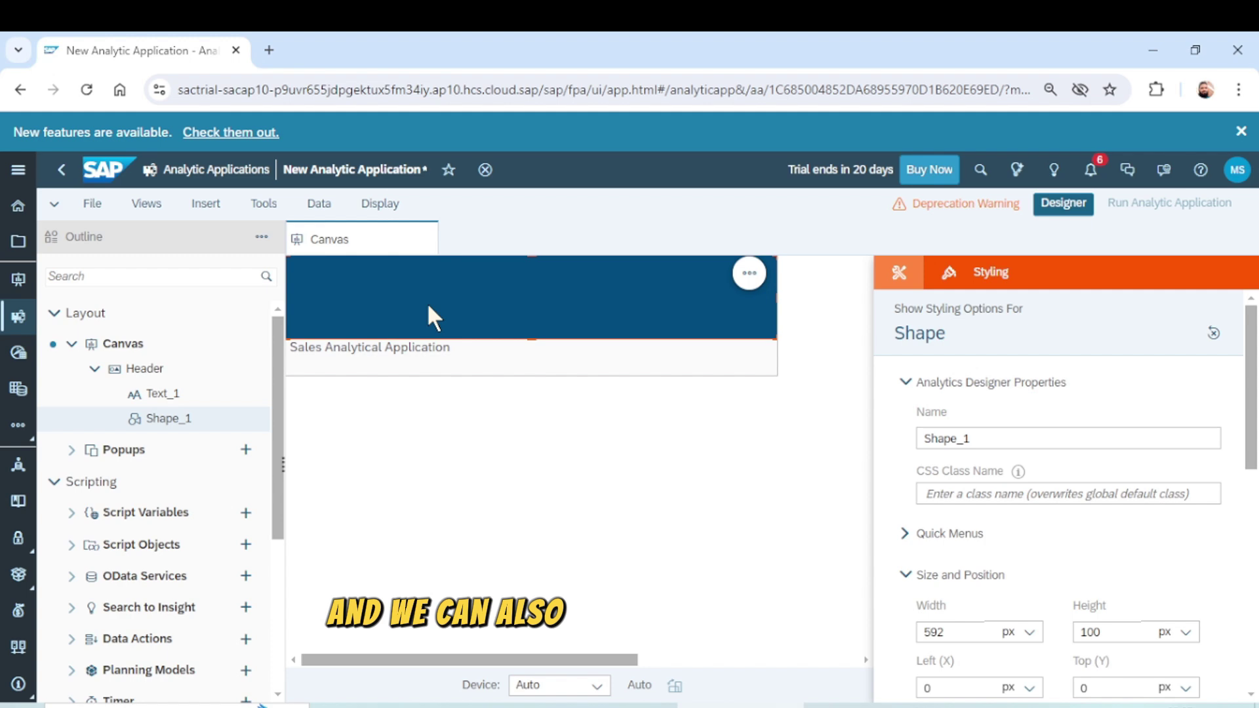
{"action": "left_click", "coordinate": [205, 203]}
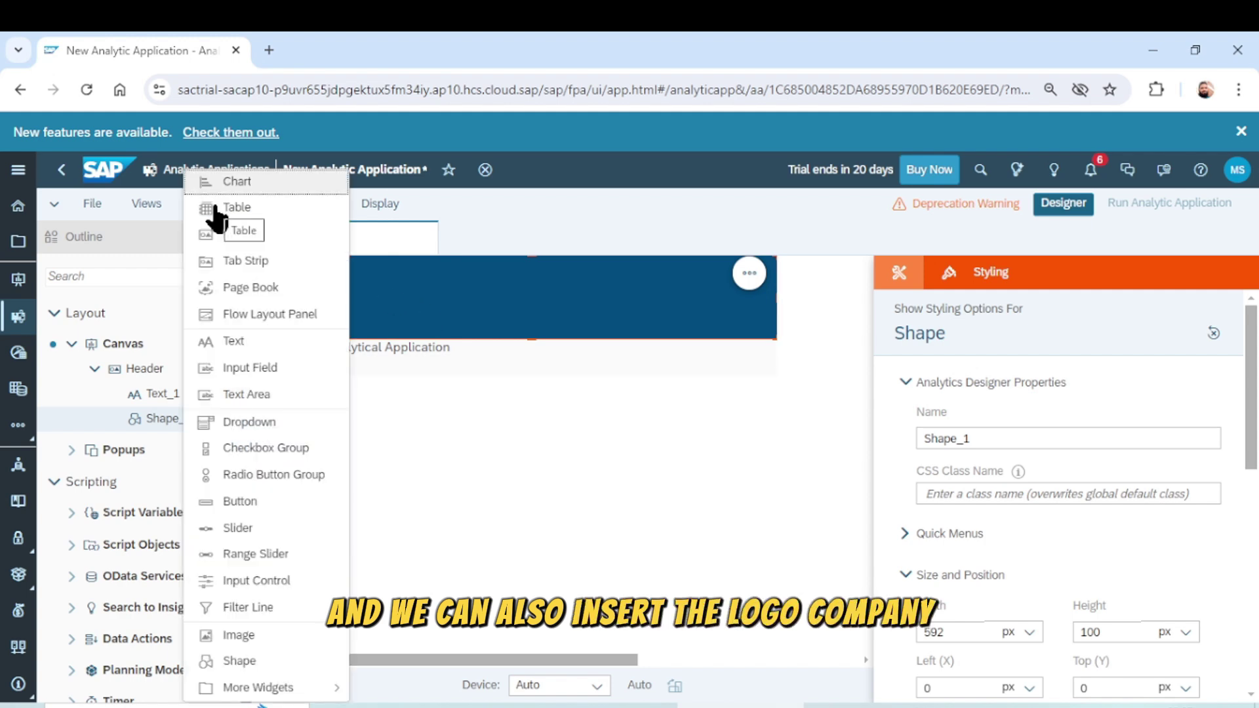
Step: Insert the uploaded company banner into the Header panel as Image_1
{"action": "left_click", "coordinate": [244, 636]}
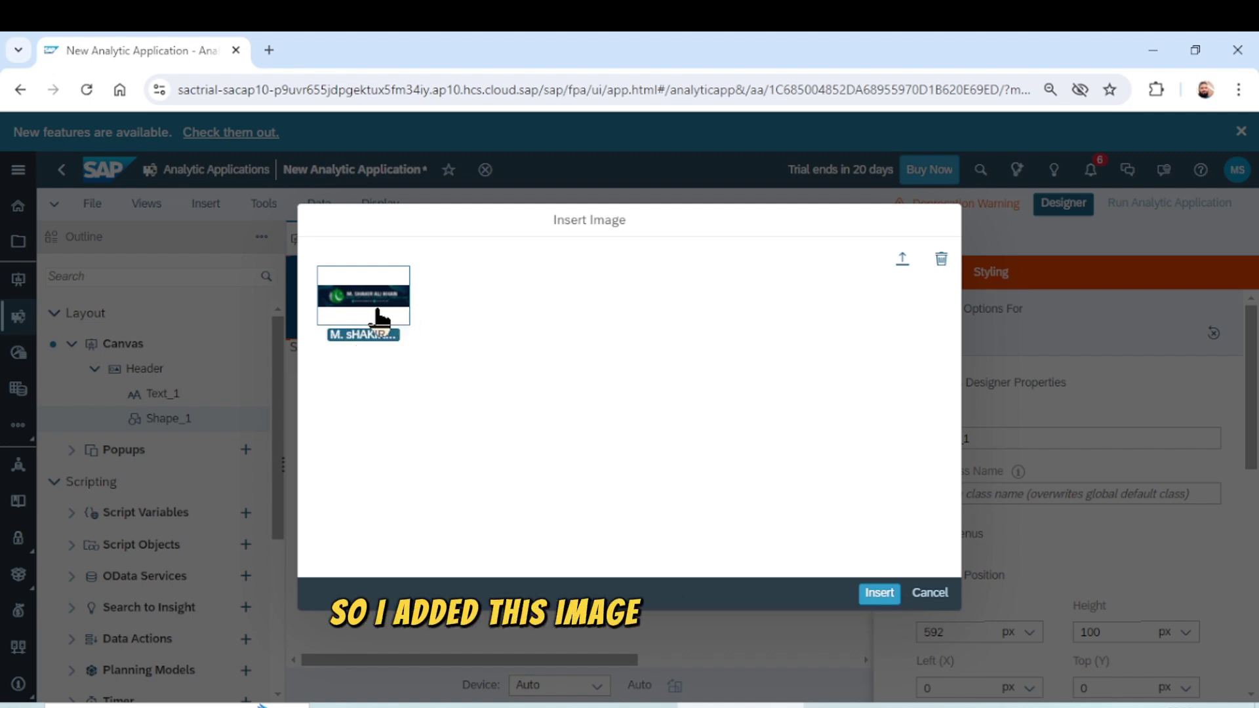
{"action": "left_click", "coordinate": [882, 593]}
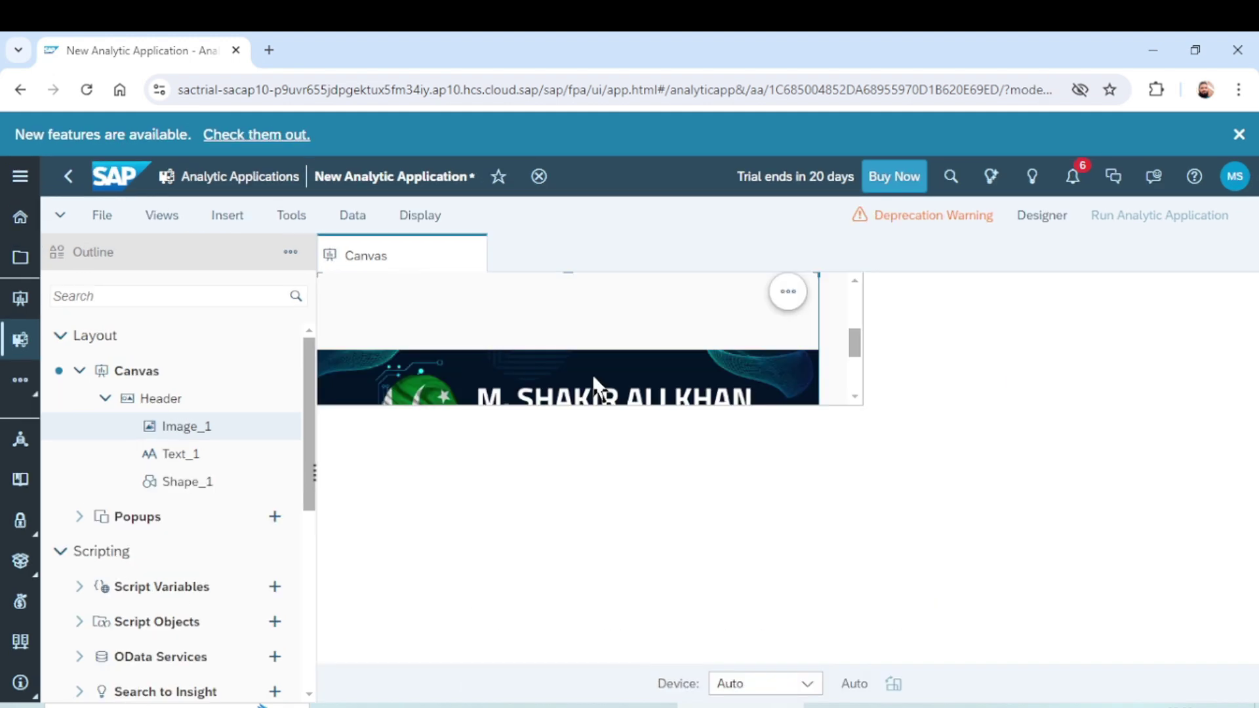
Step: Match Image_1's width to the Header panel's 592 px, leaving its height at 304 px
{"action": "left_click", "coordinate": [833, 317]}
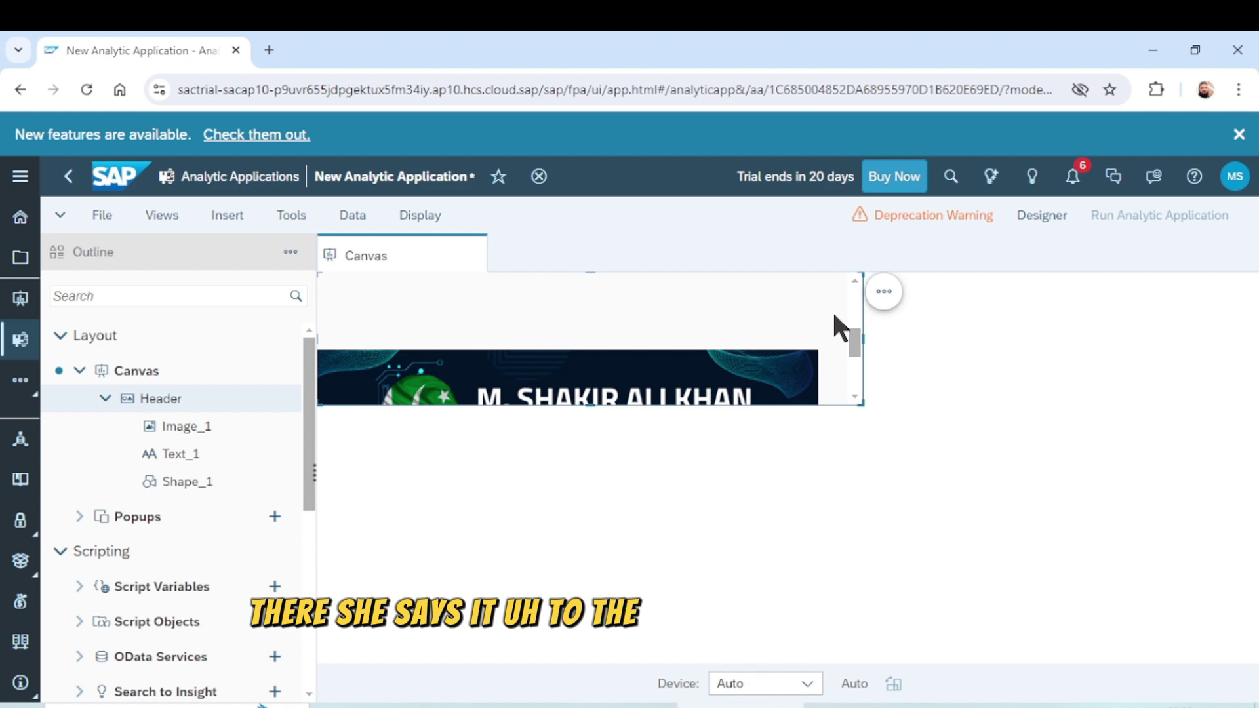
{"action": "left_click", "coordinate": [1042, 223]}
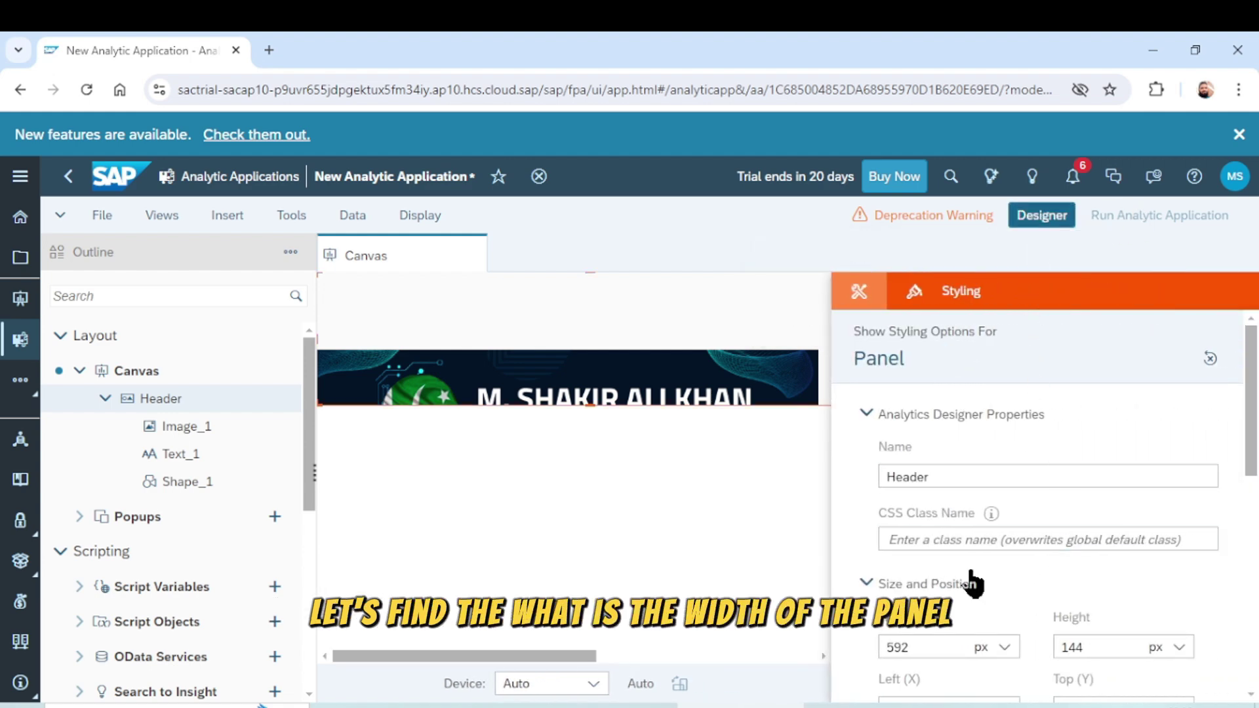
{"action": "left_click_drag", "start_coordinate": [913, 646], "coordinate": [862, 637]}
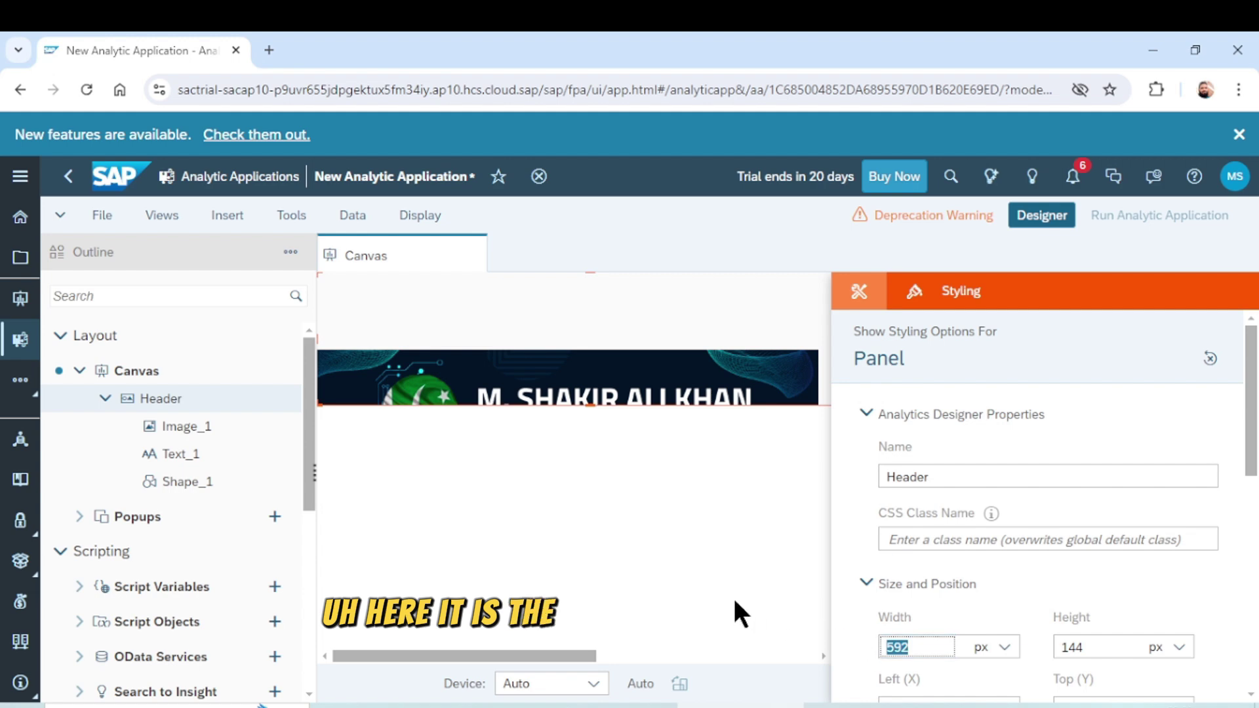
{"action": "left_click", "coordinate": [704, 530]}
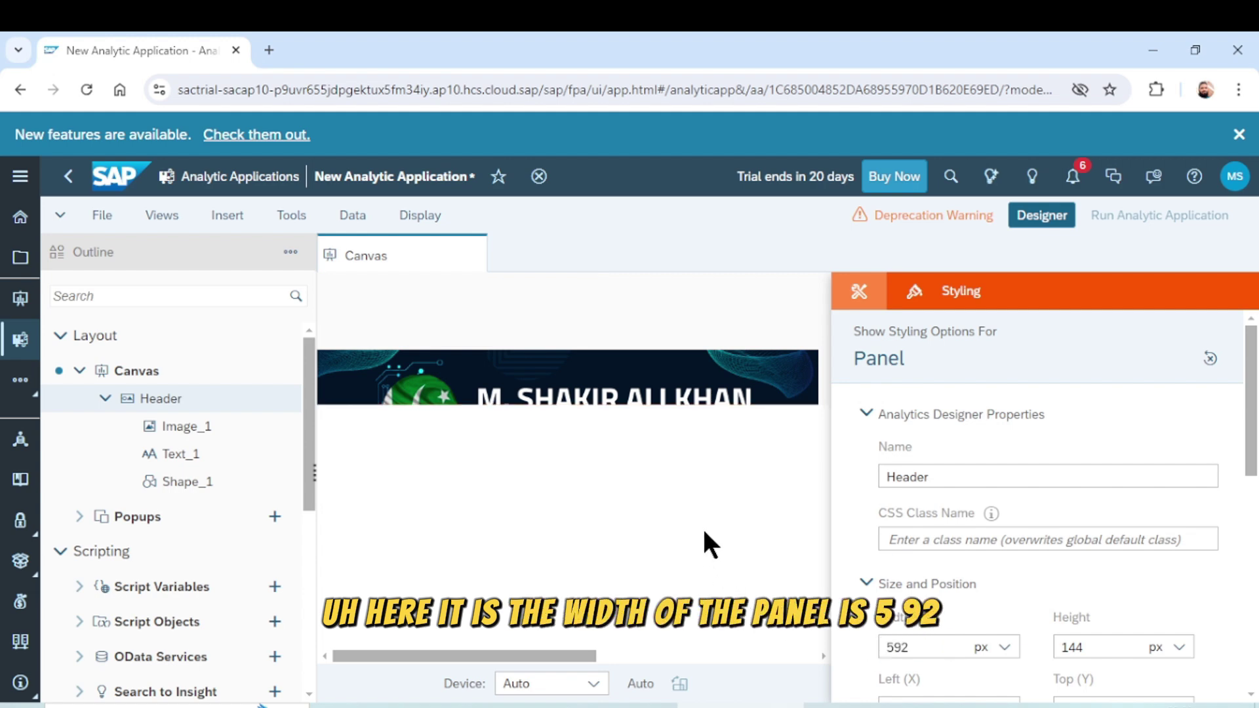
{"action": "left_click", "coordinate": [724, 371]}
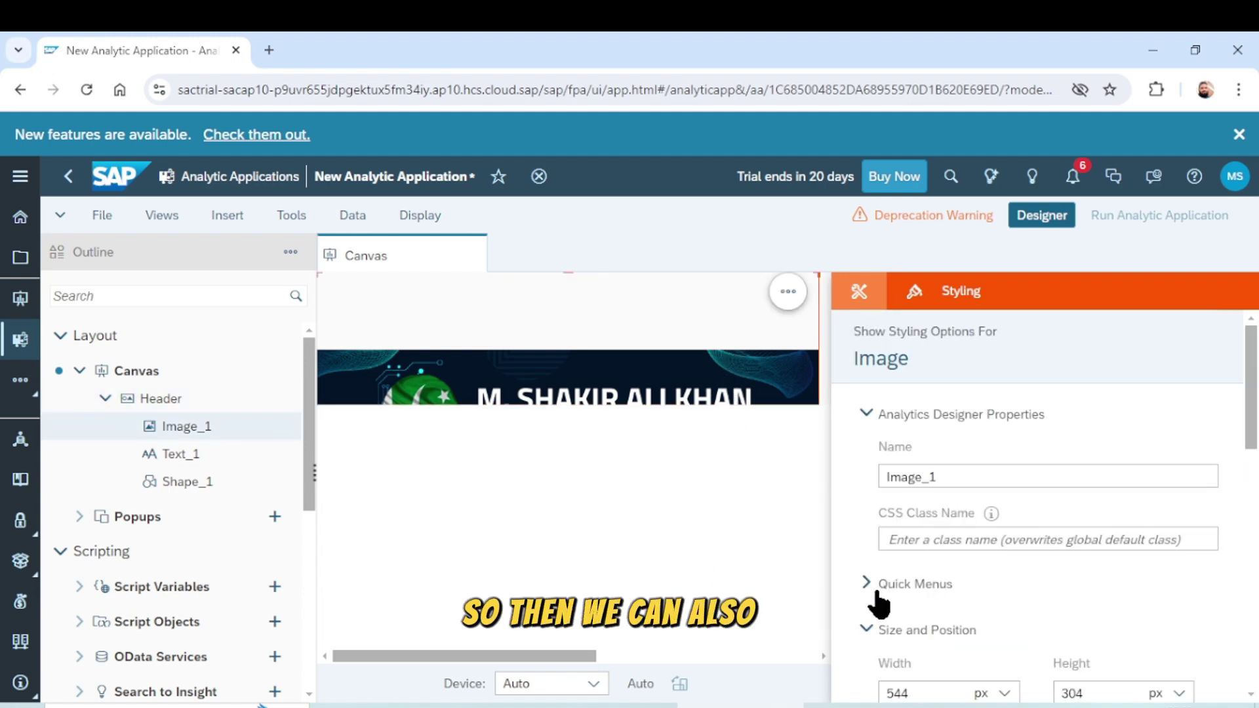
{"action": "double_click", "coordinate": [896, 692]}
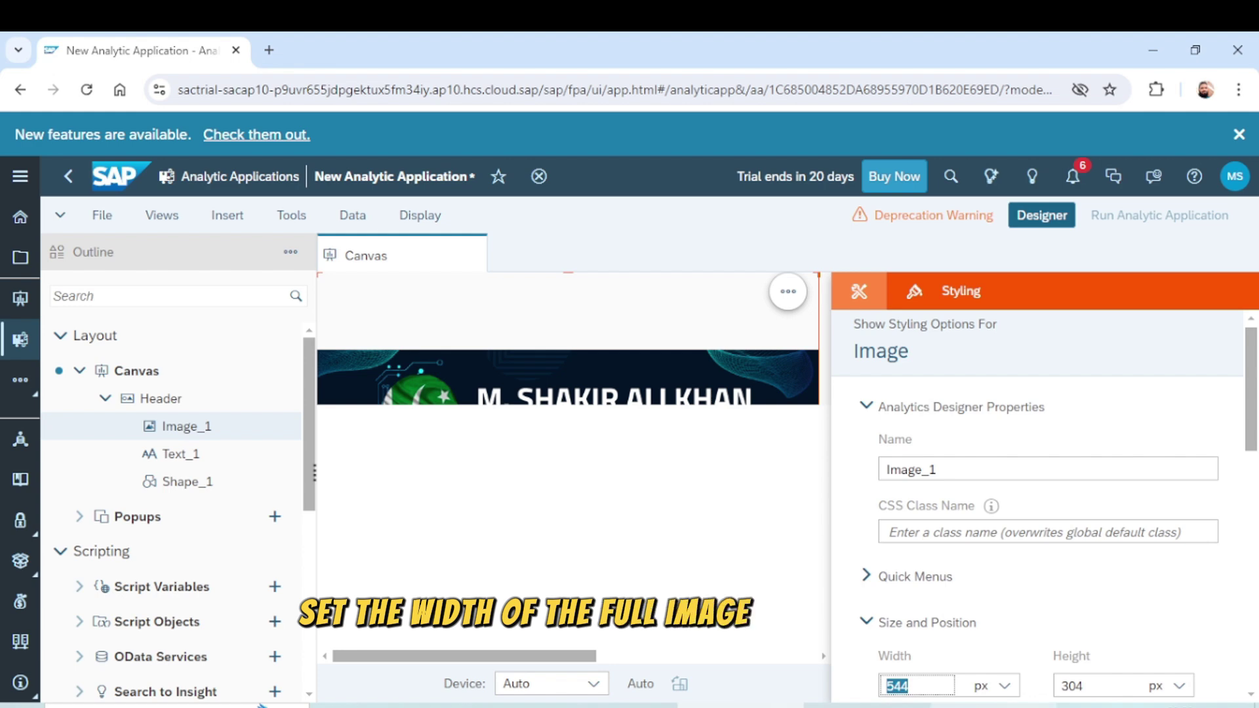
{"action": "type", "text": "592"}
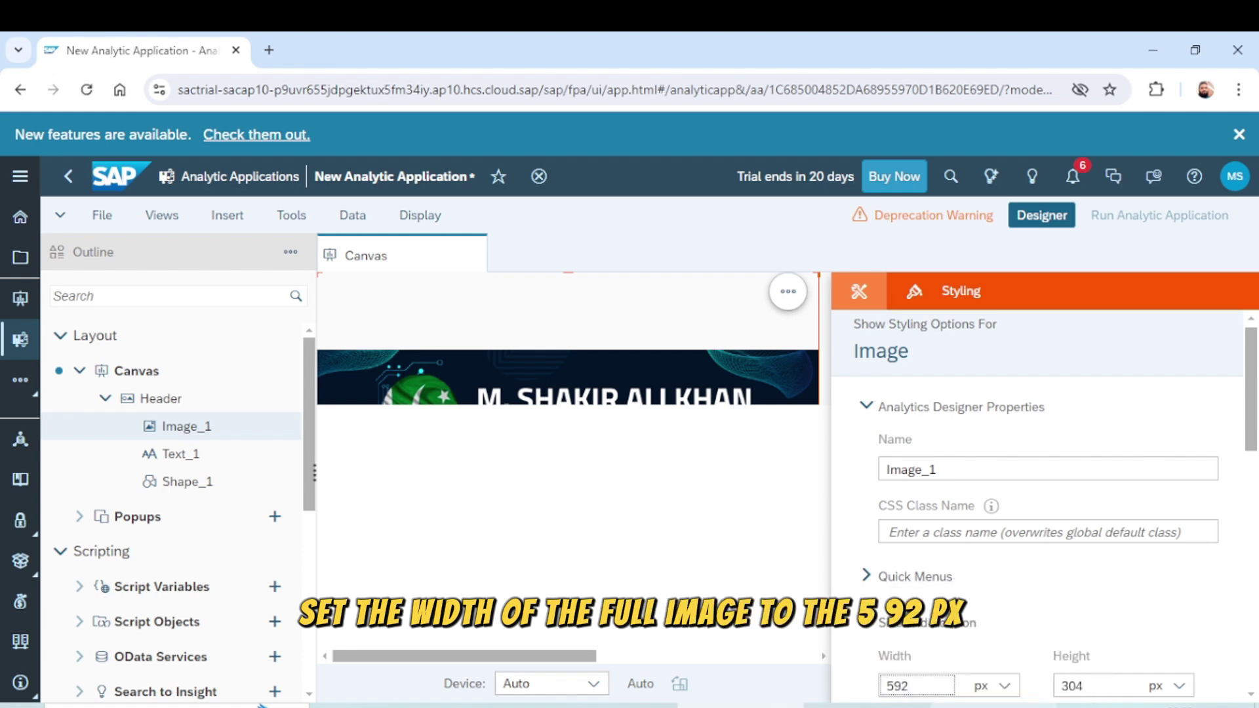
{"action": "key", "text": "Return"}
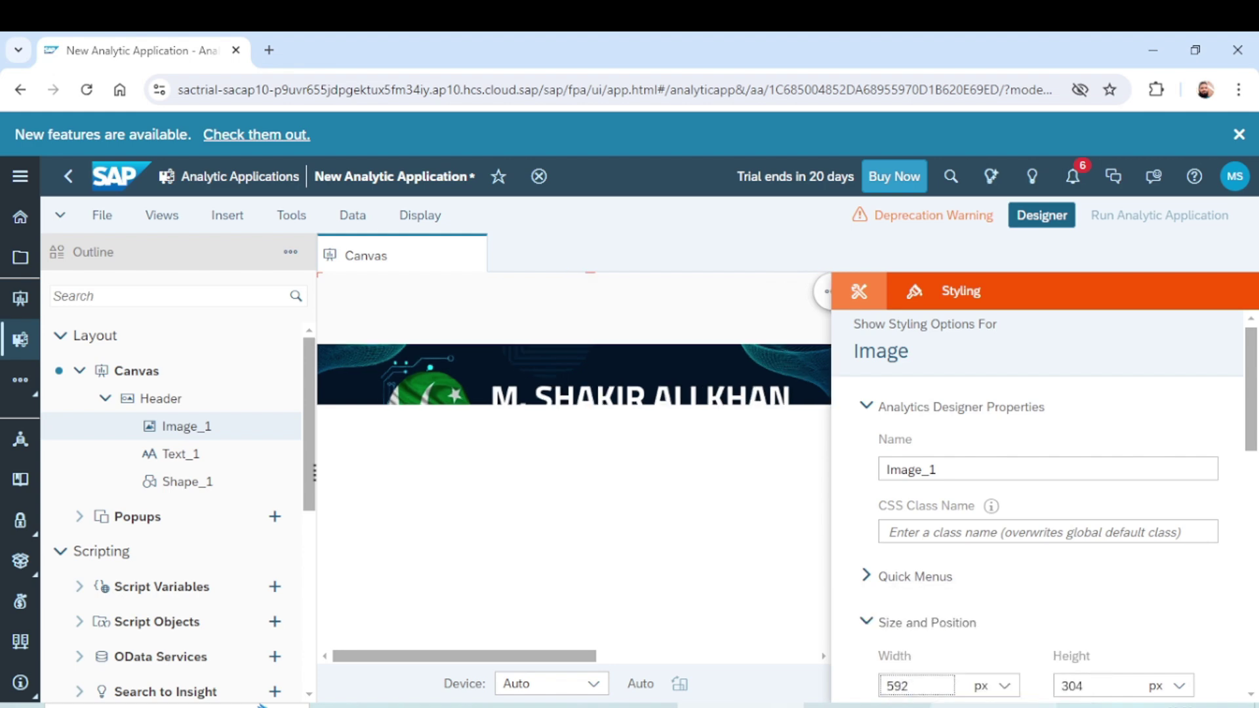
{"action": "left_click", "coordinate": [640, 390]}
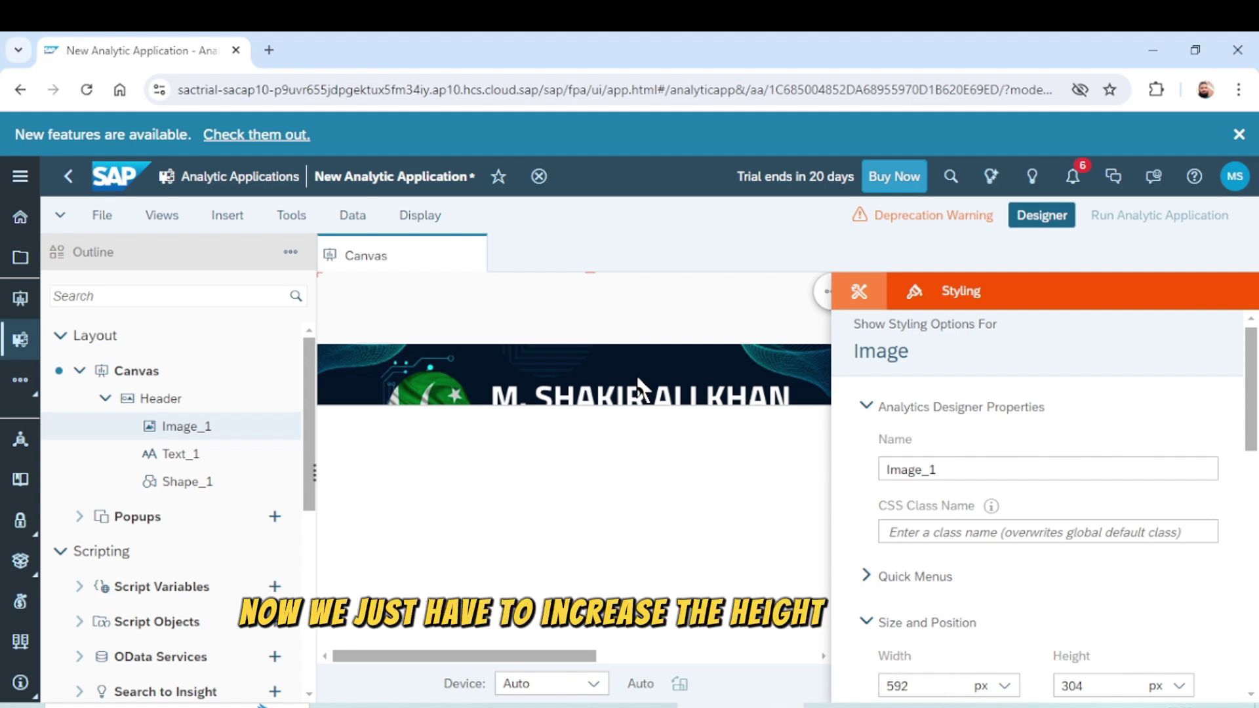
{"action": "left_click", "coordinate": [1059, 218]}
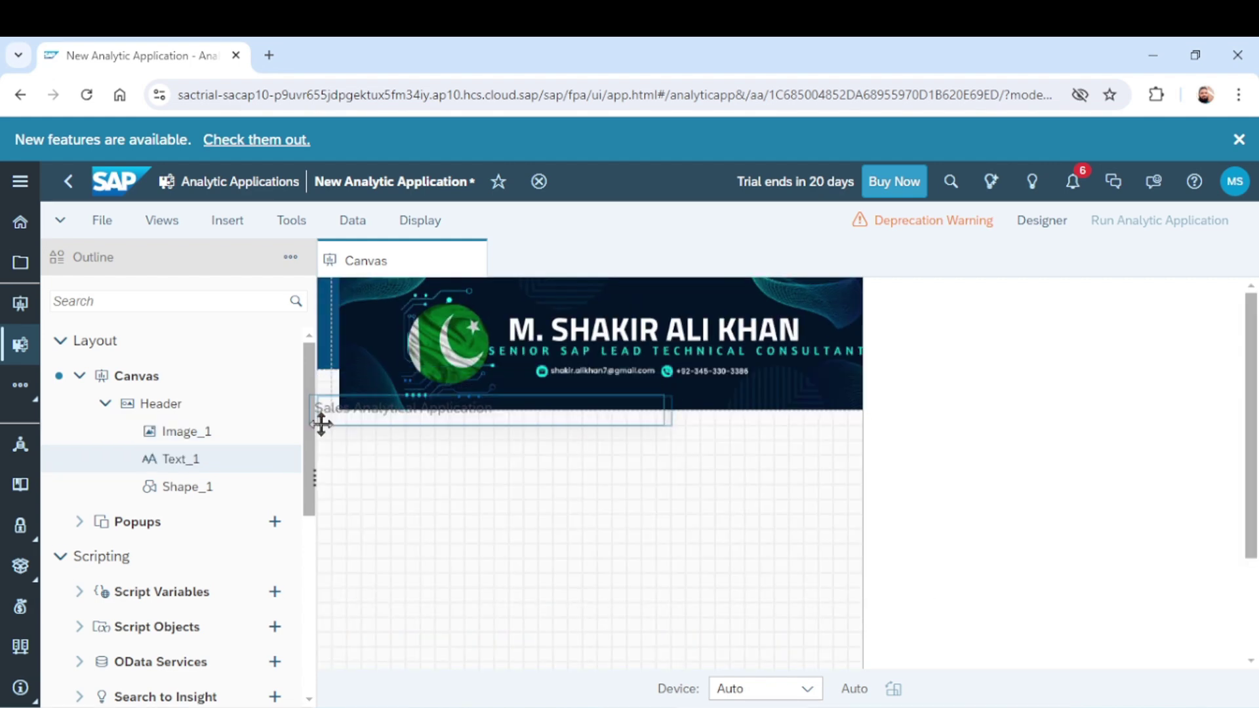
Step: Move the title down and align the banner image to the header's top-left edge
{"action": "left_click_drag", "start_coordinate": [320, 416], "coordinate": [335, 453]}
{"action": "left_click", "coordinate": [408, 383]}
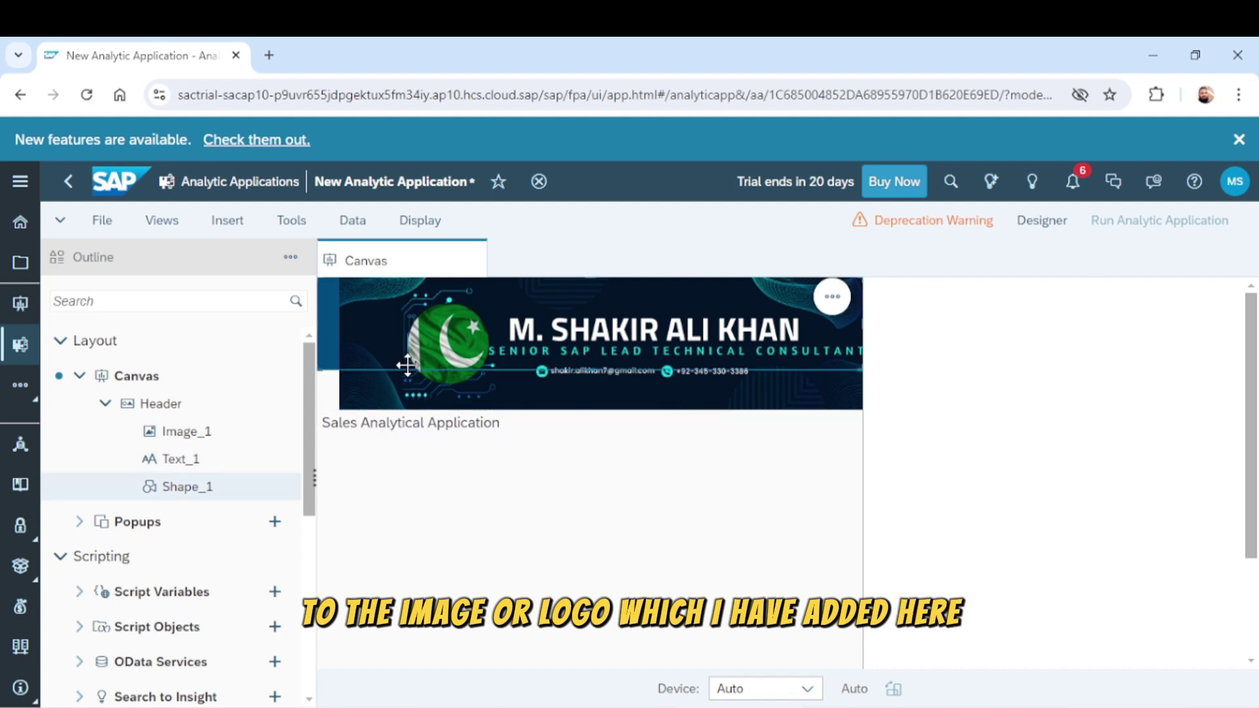
{"action": "left_click", "coordinate": [815, 382]}
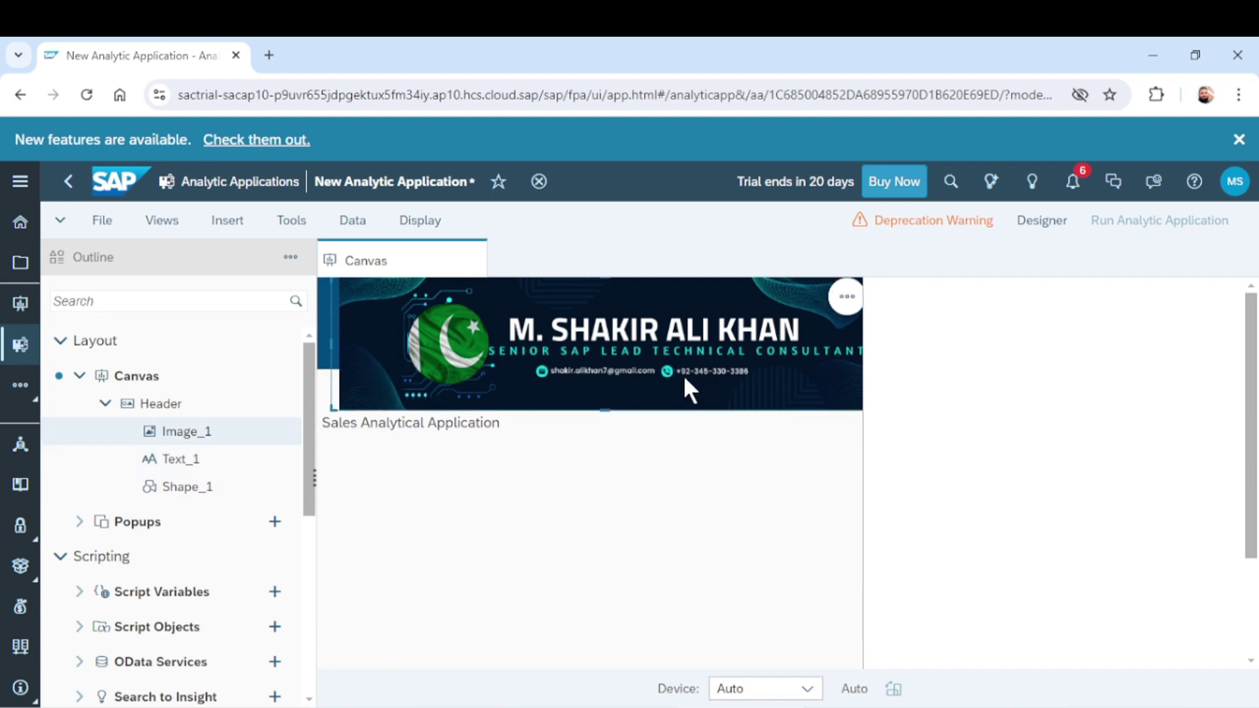
{"action": "mouse_move", "coordinate": [674, 411]}
{"action": "left_mouse_down"}
{"action": "mouse_move", "coordinate": [638, 407]}
{"action": "mouse_move", "coordinate": [662, 408]}
{"action": "left_mouse_up"}
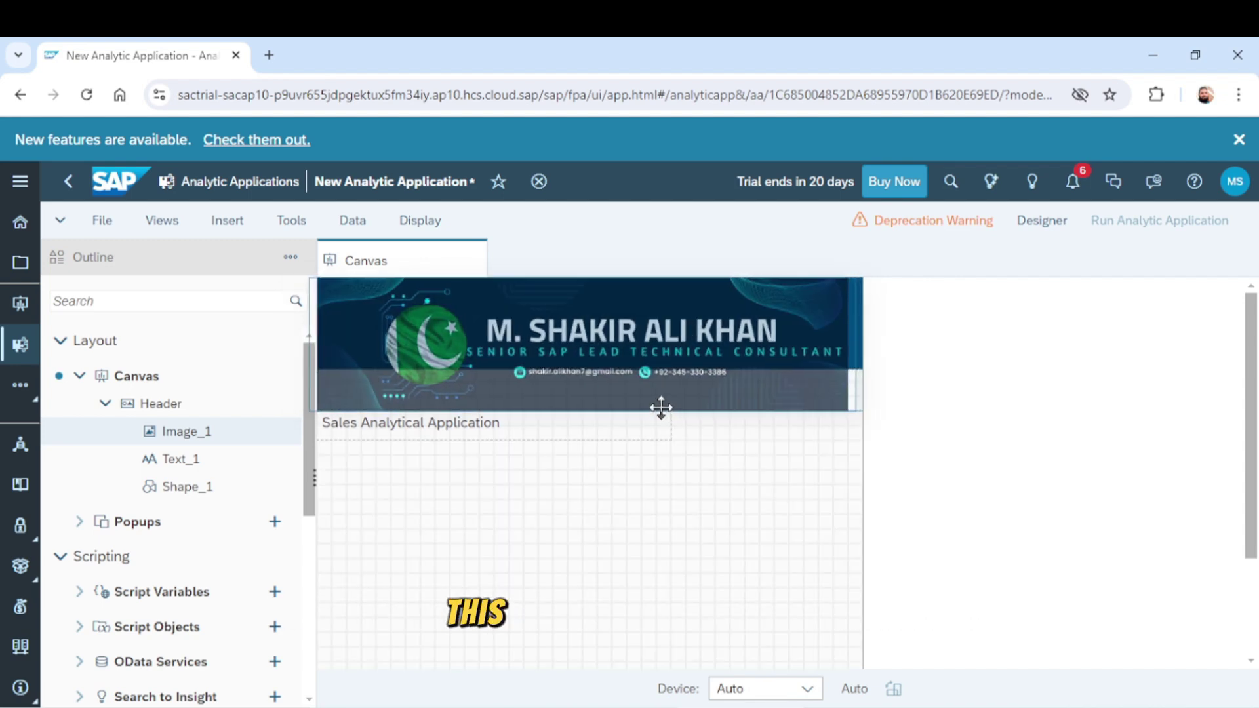
{"action": "left_click_drag", "start_coordinate": [660, 408], "coordinate": [649, 411]}
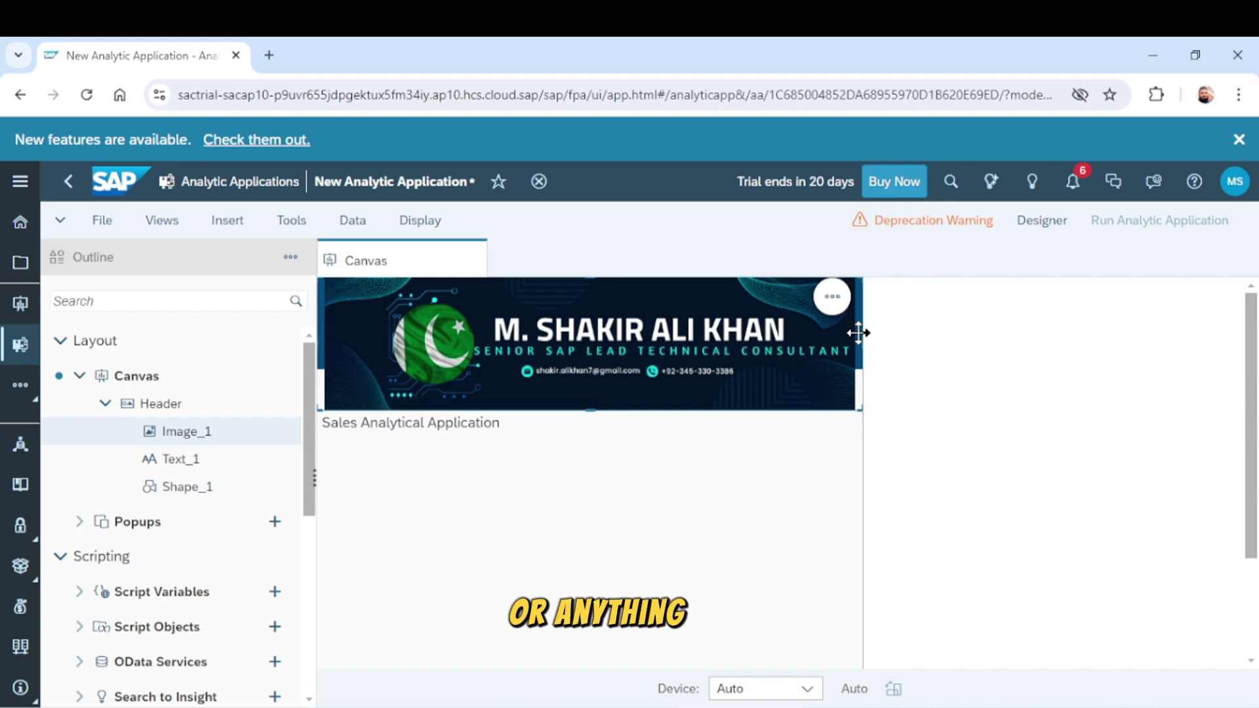
Step: Place the title just below the banner and shrink the Header panel to fit both
{"action": "left_click", "coordinate": [716, 507]}
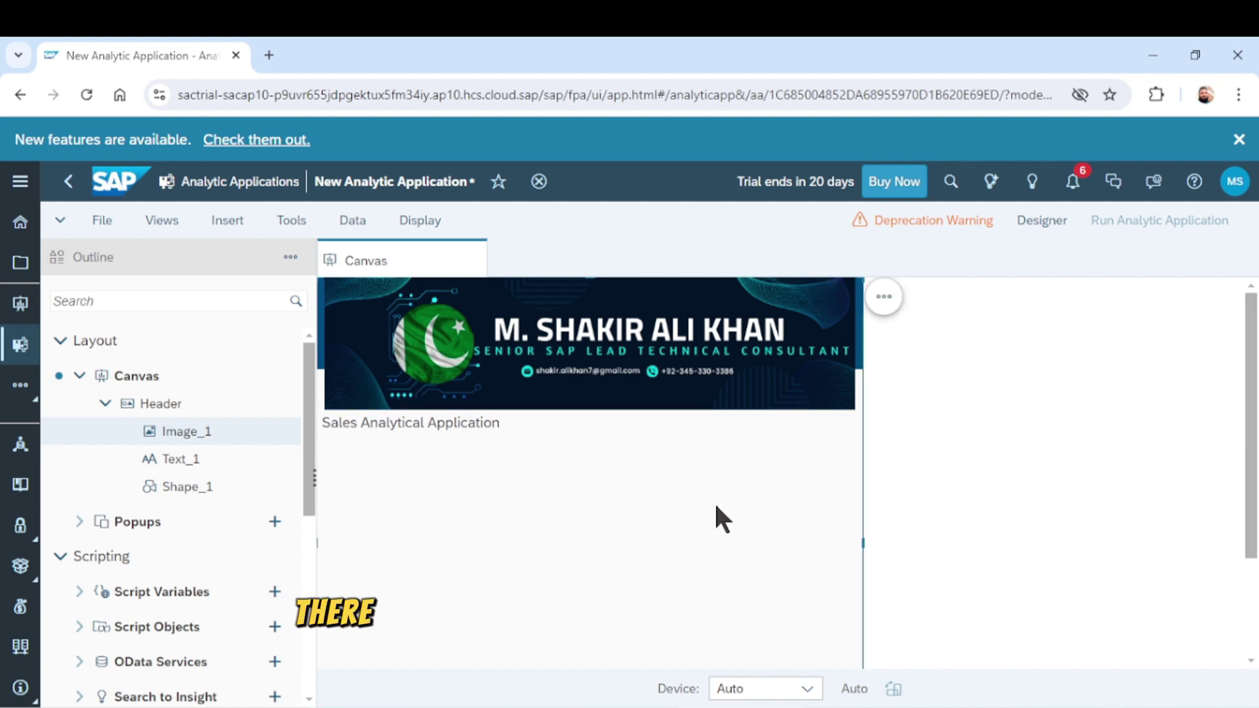
{"action": "left_click", "coordinate": [415, 428]}
{"action": "left_click_drag", "start_coordinate": [430, 435], "coordinate": [434, 447]}
{"action": "scroll", "coordinate": [828, 568], "scroll_direction": "down", "scroll_amount": 2}
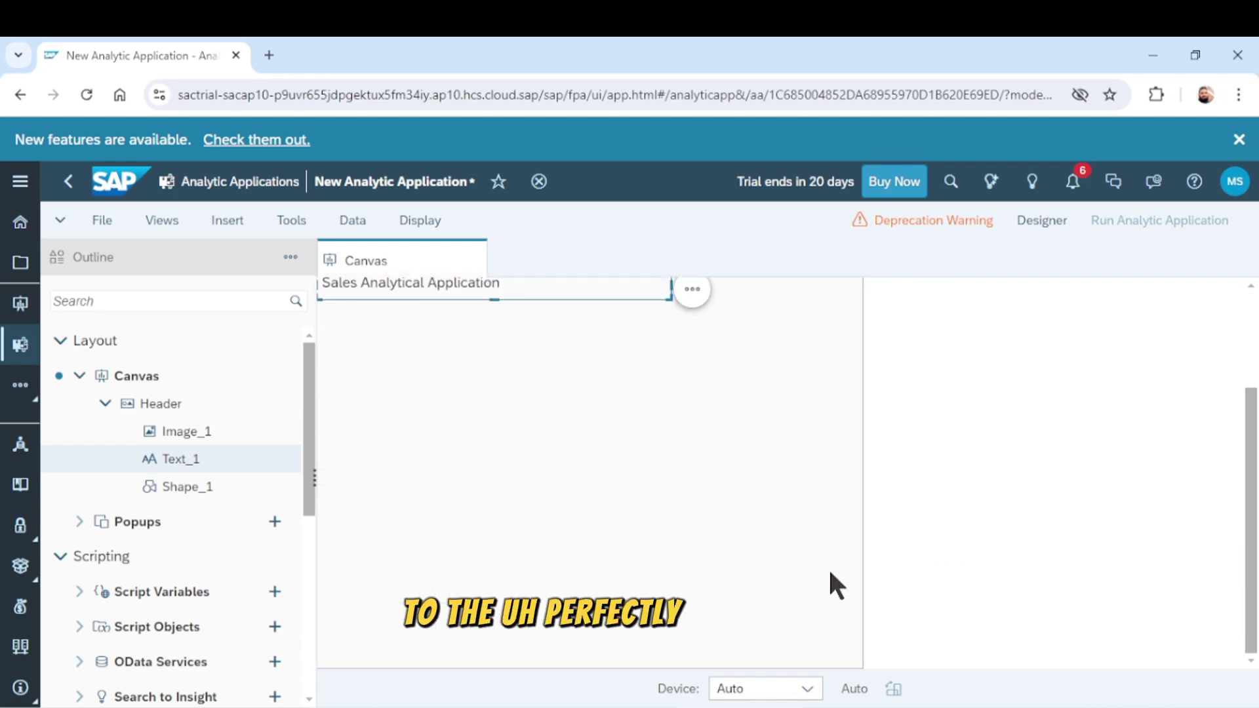
{"action": "left_click", "coordinate": [568, 663]}
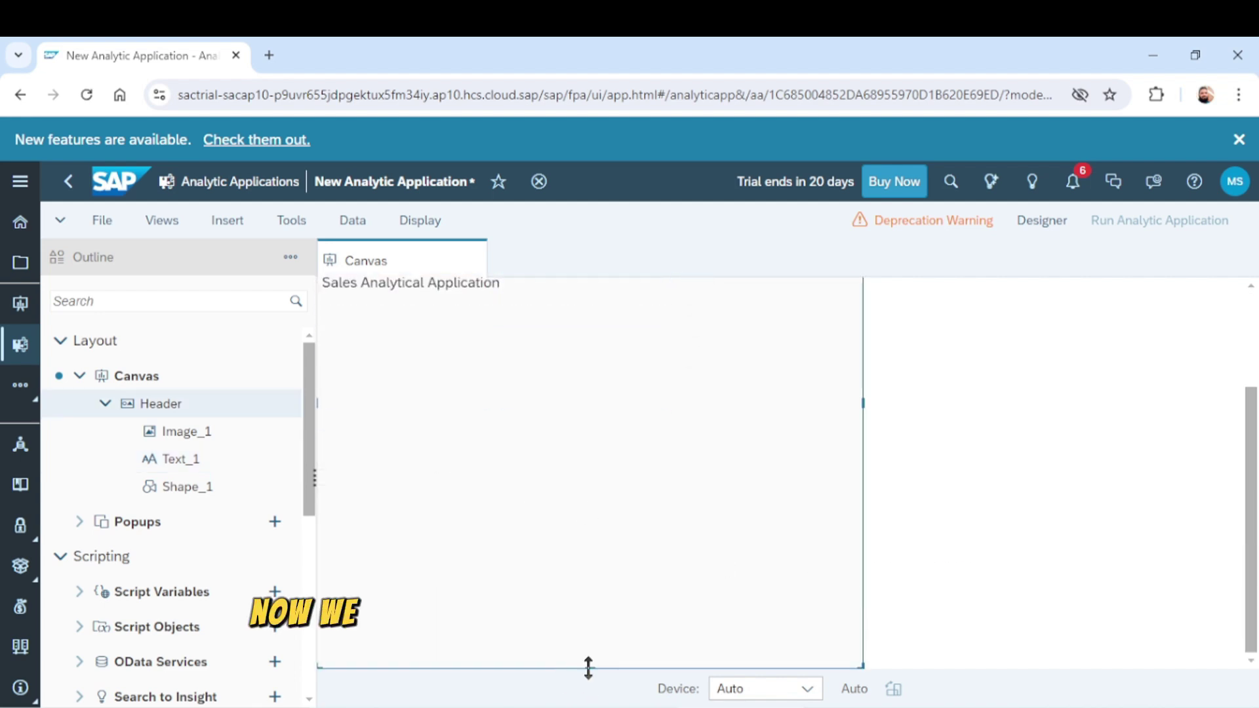
{"action": "left_click_drag", "start_coordinate": [587, 663], "coordinate": [626, 436]}
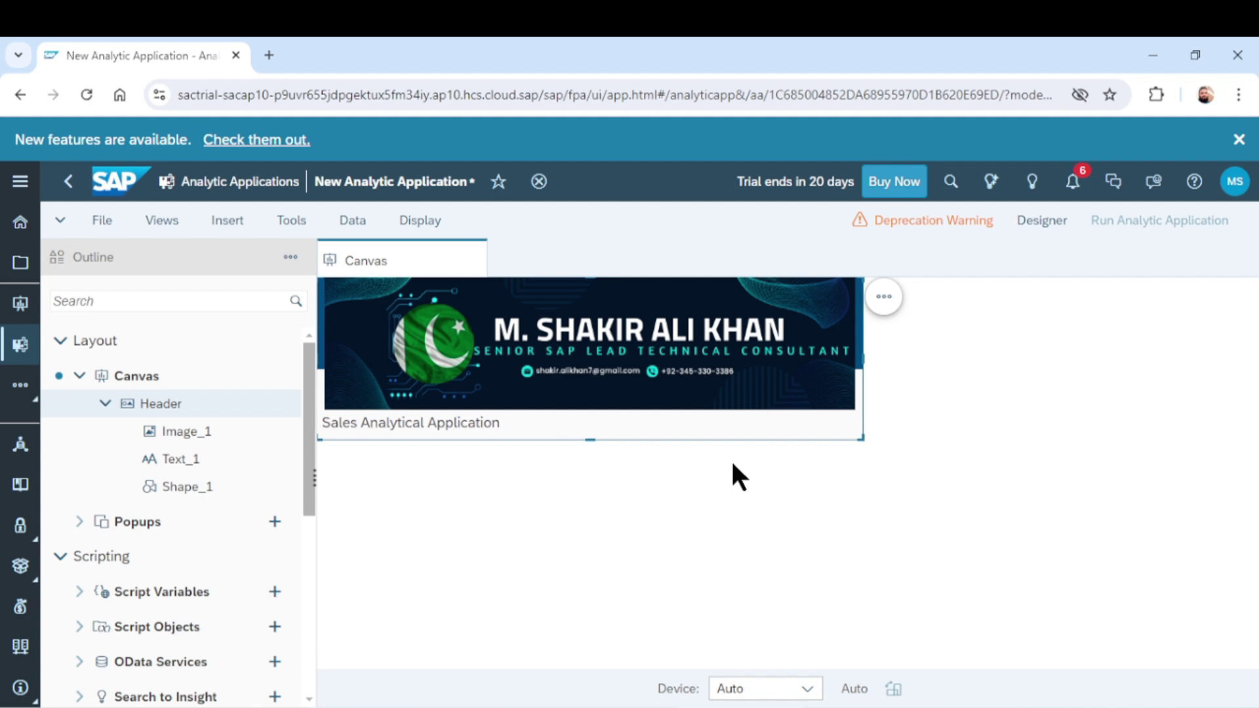
{"action": "left_click", "coordinate": [421, 497]}
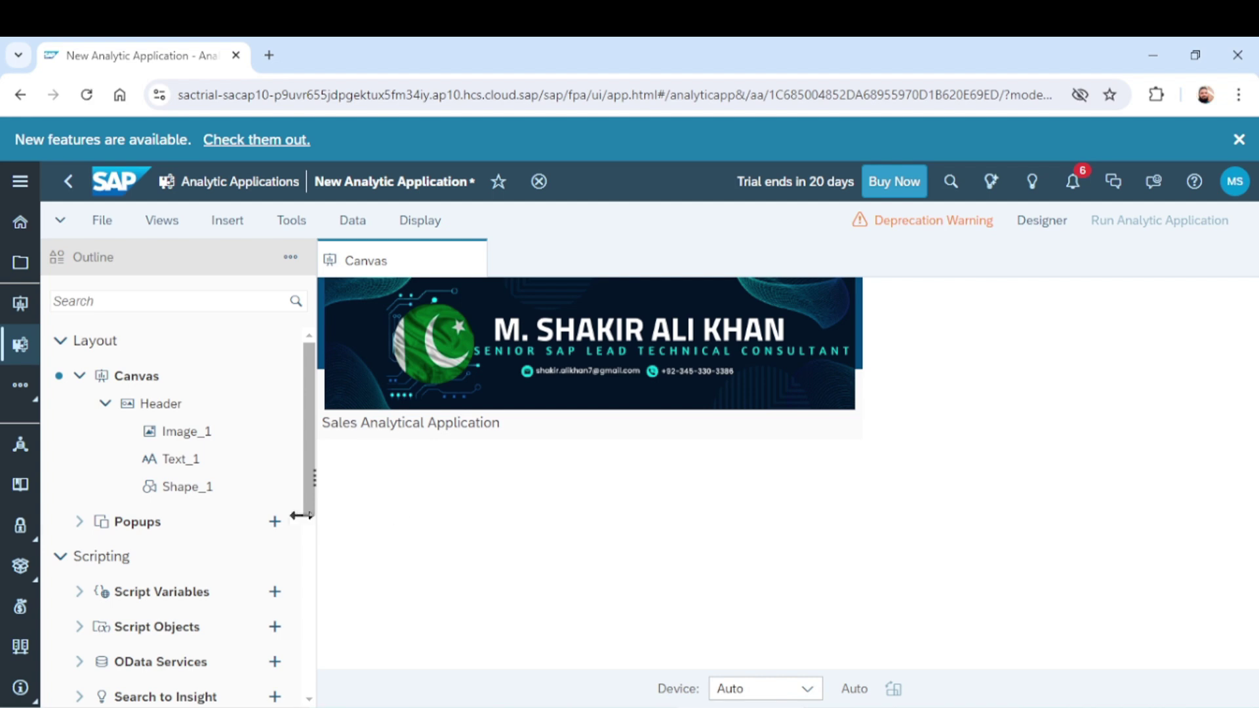
Step: Insert a chart, Chart_1, using Sales_SampleModel from the Samples folder as its data
{"action": "left_click", "coordinate": [221, 230]}
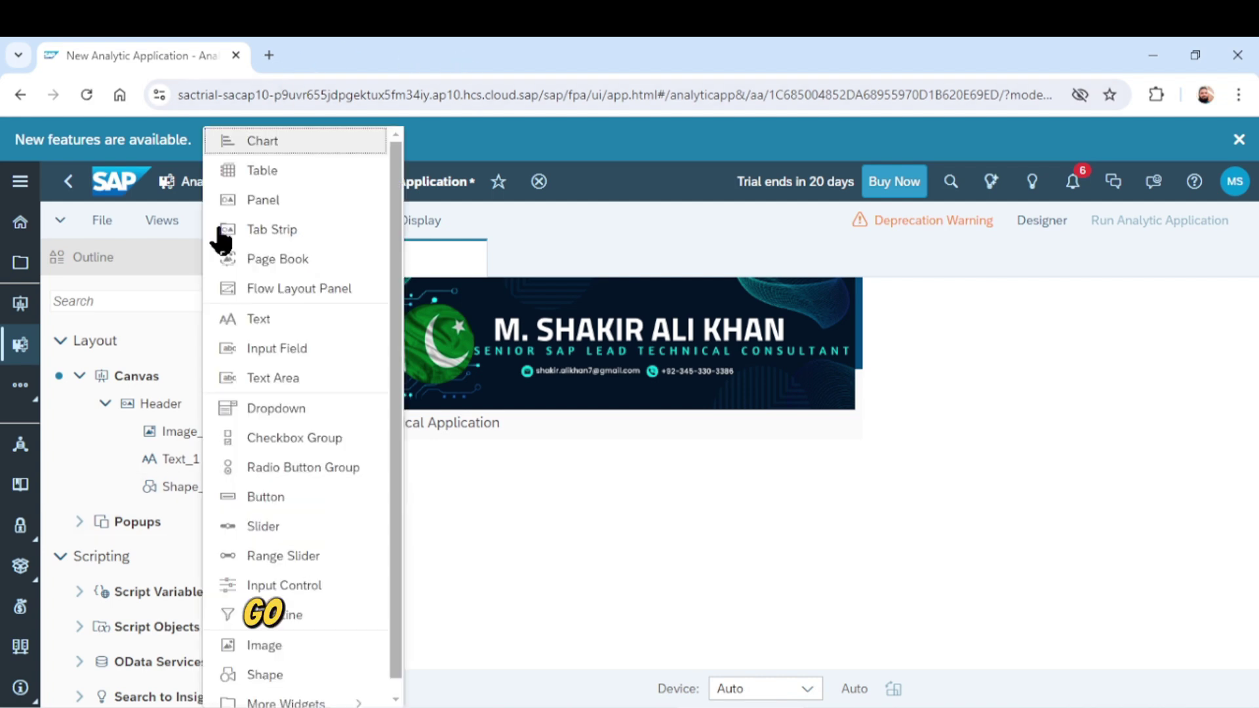
{"action": "left_click", "coordinate": [289, 140]}
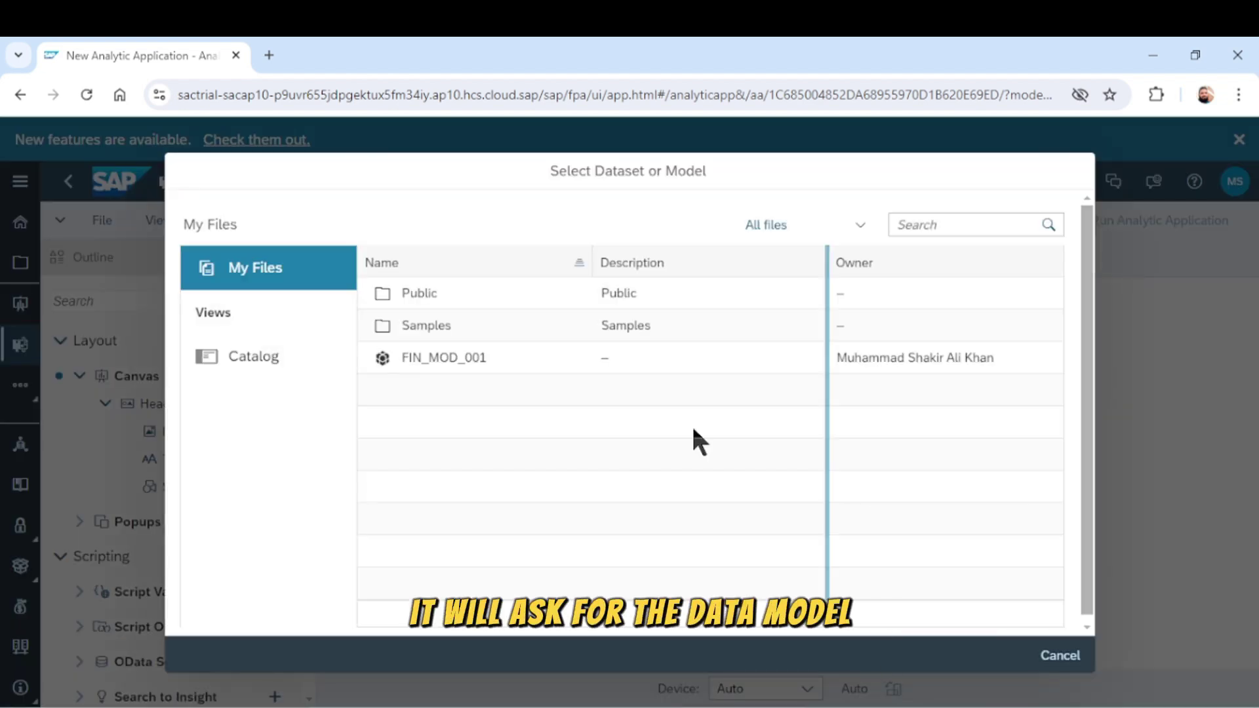
{"action": "left_click", "coordinate": [431, 326]}
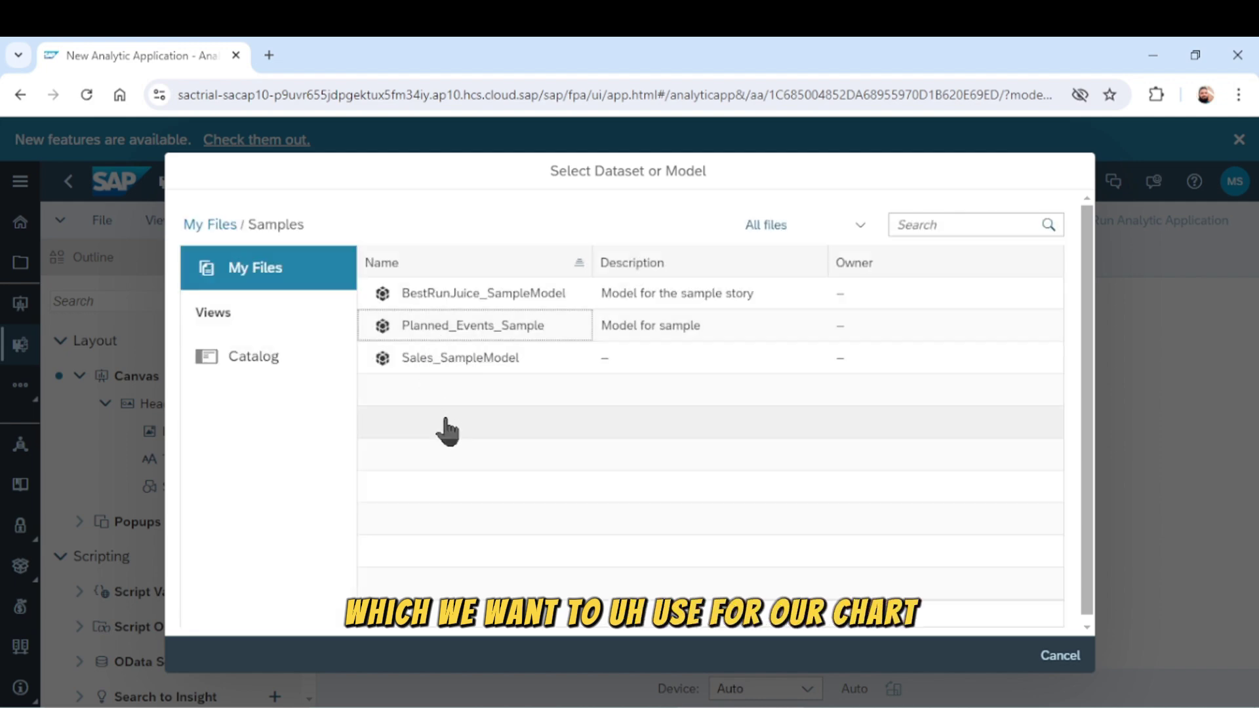
{"action": "left_click", "coordinate": [452, 359]}
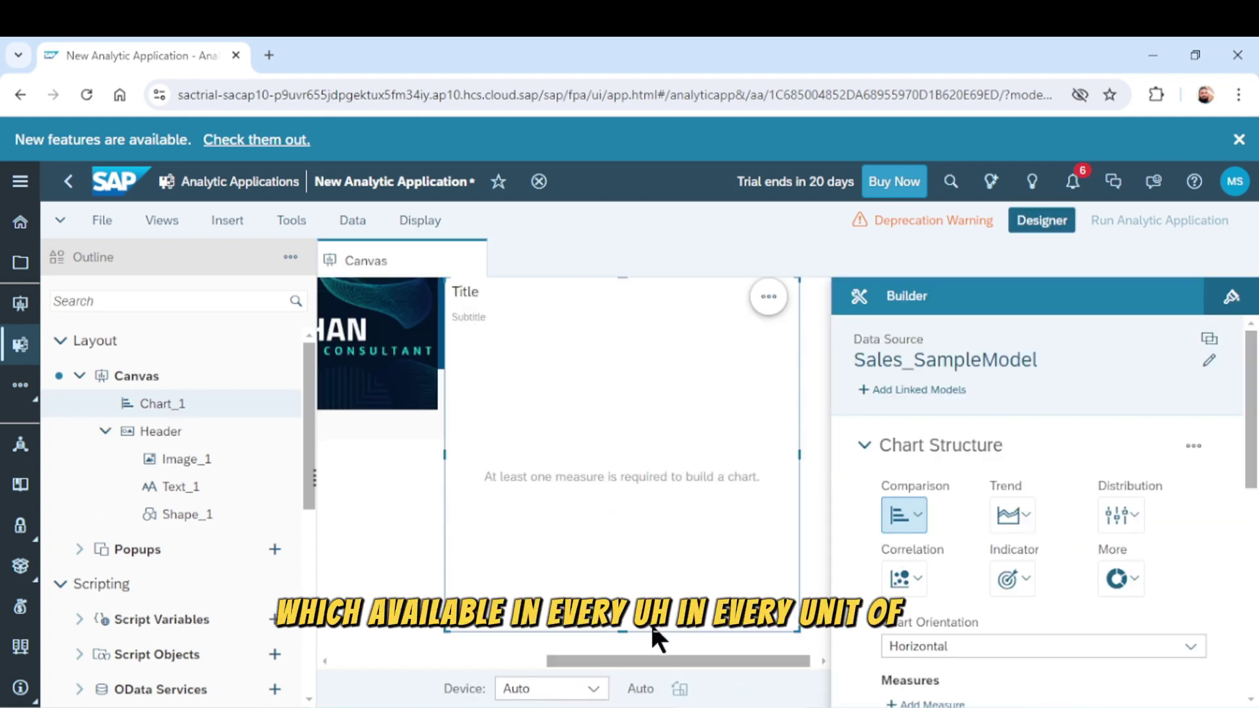
Step: Shrink Chart_1 and position it directly beneath the Sales Analytical Application header
{"action": "left_click_drag", "start_coordinate": [641, 643], "coordinate": [515, 639]}
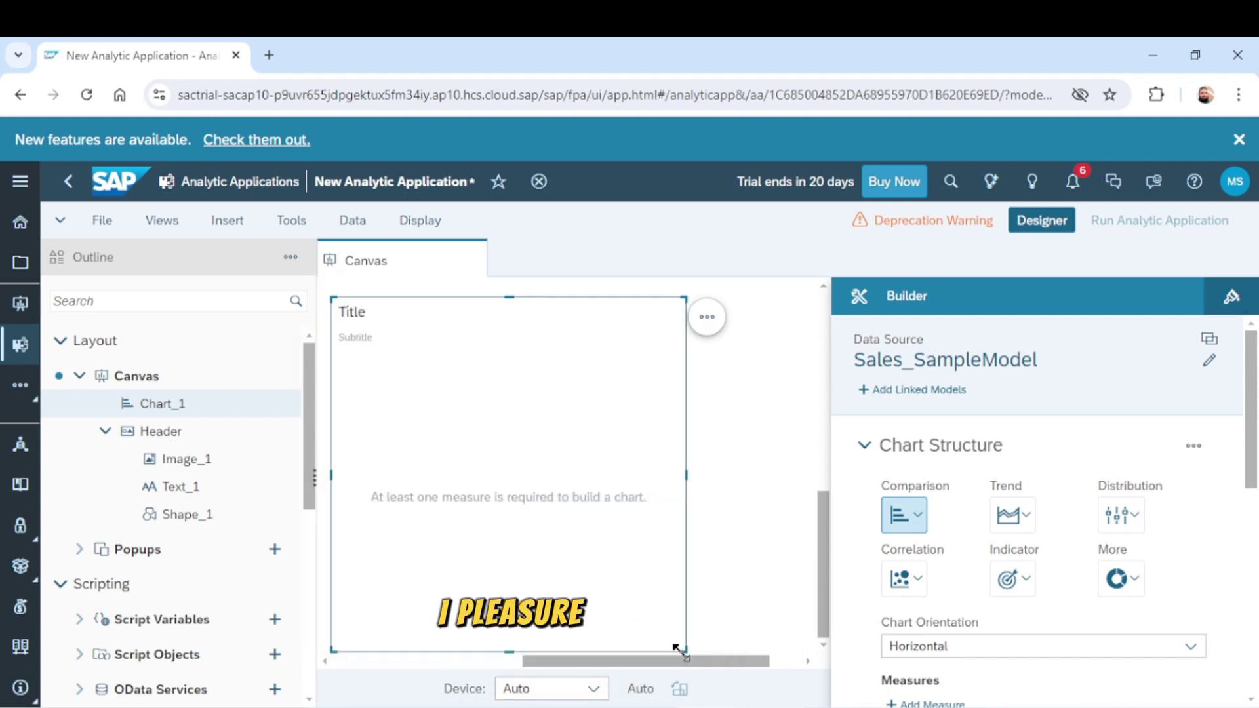
{"action": "left_click_drag", "start_coordinate": [675, 647], "coordinate": [682, 490]}
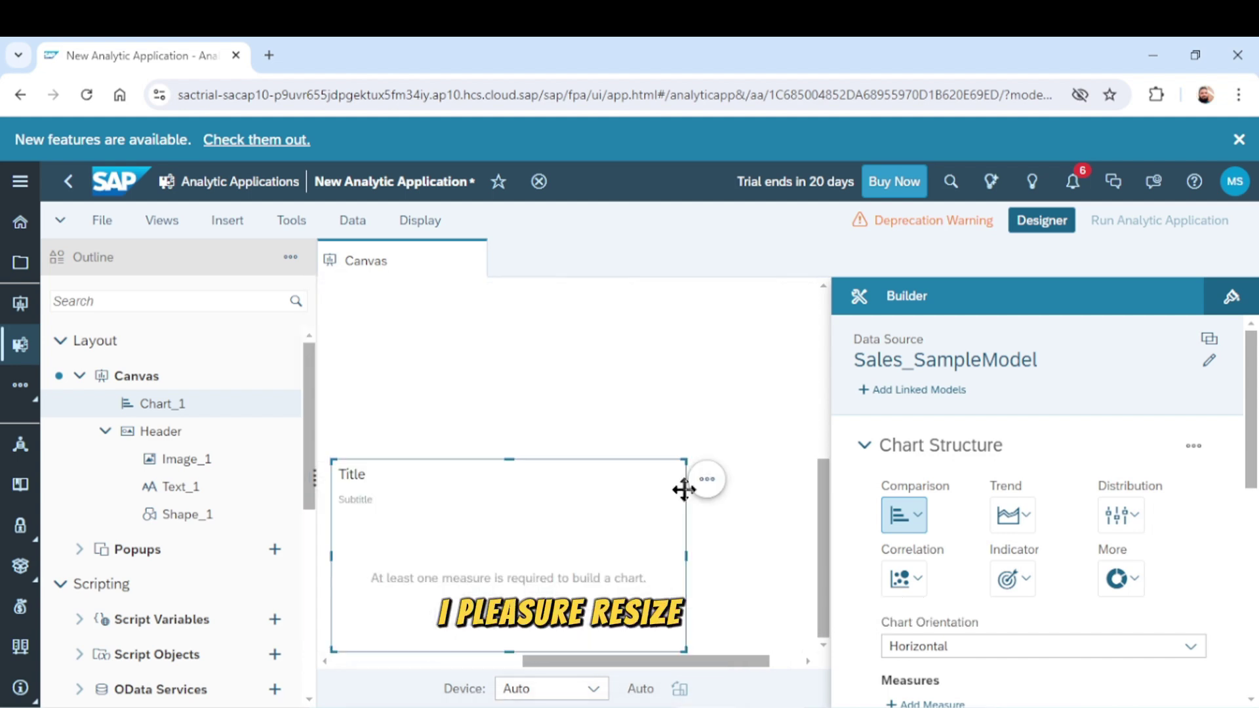
{"action": "left_click_drag", "start_coordinate": [604, 463], "coordinate": [593, 351]}
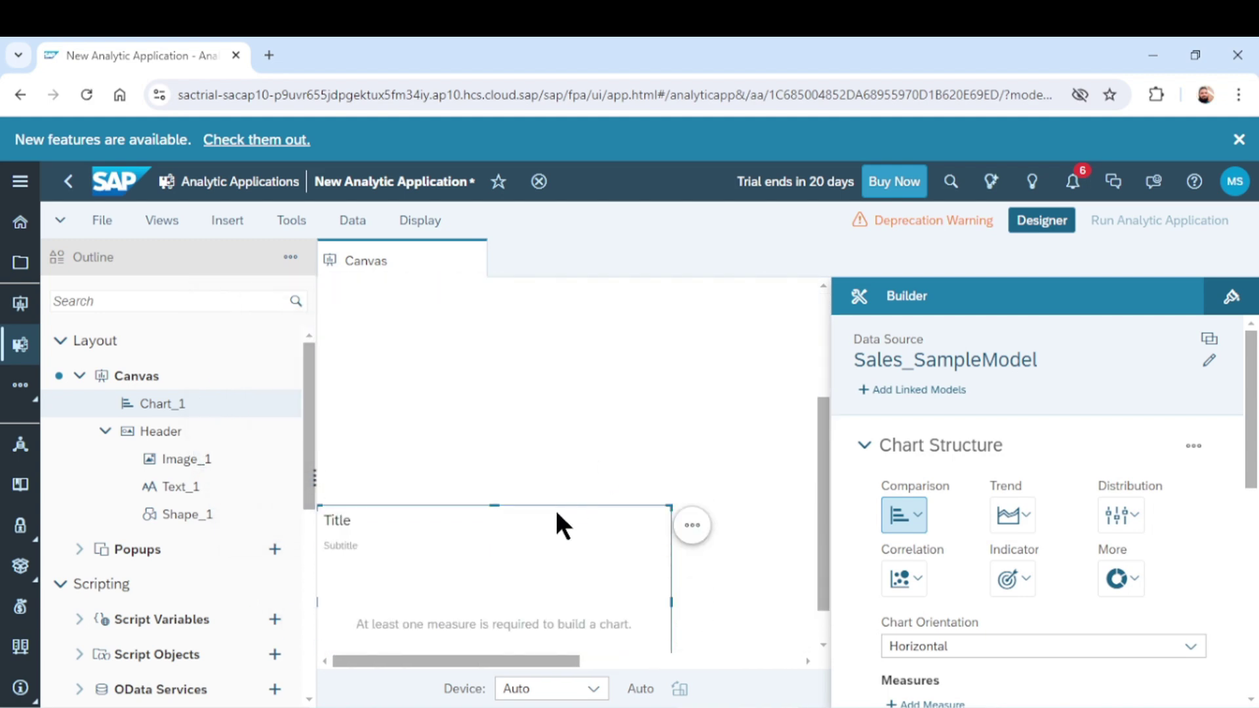
{"action": "left_click_drag", "start_coordinate": [557, 508], "coordinate": [537, 319]}
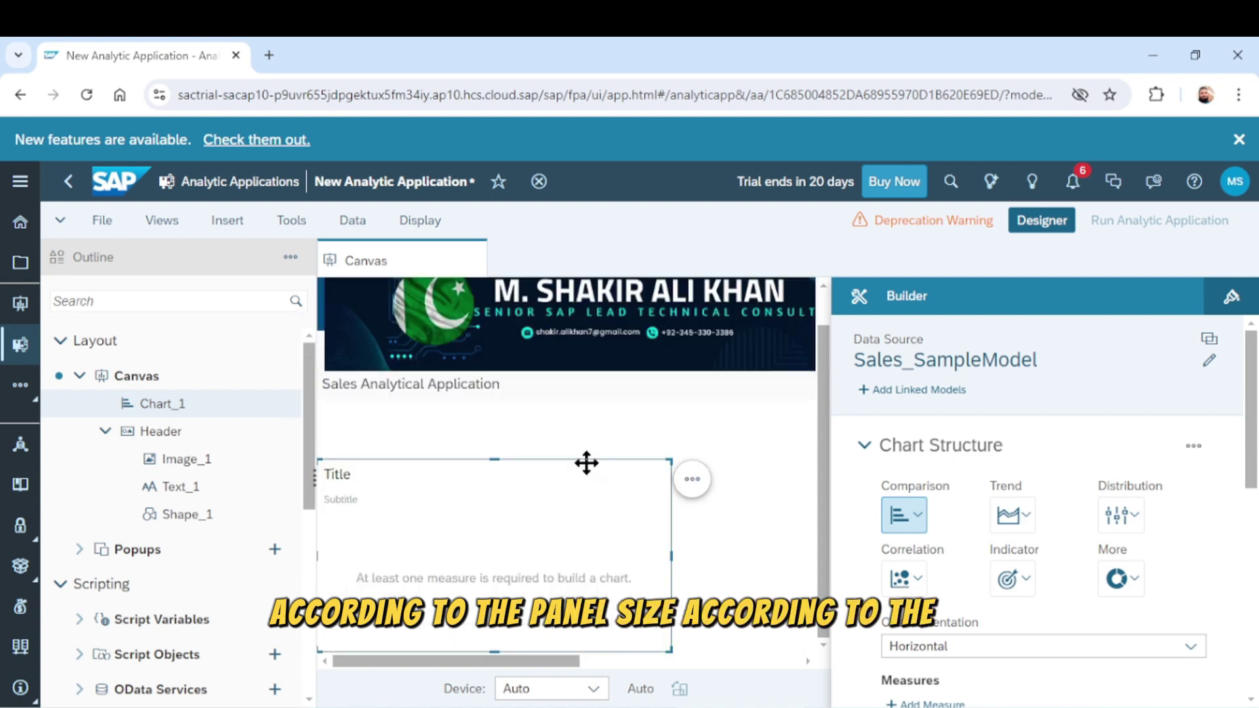
{"action": "left_click_drag", "start_coordinate": [585, 461], "coordinate": [584, 420]}
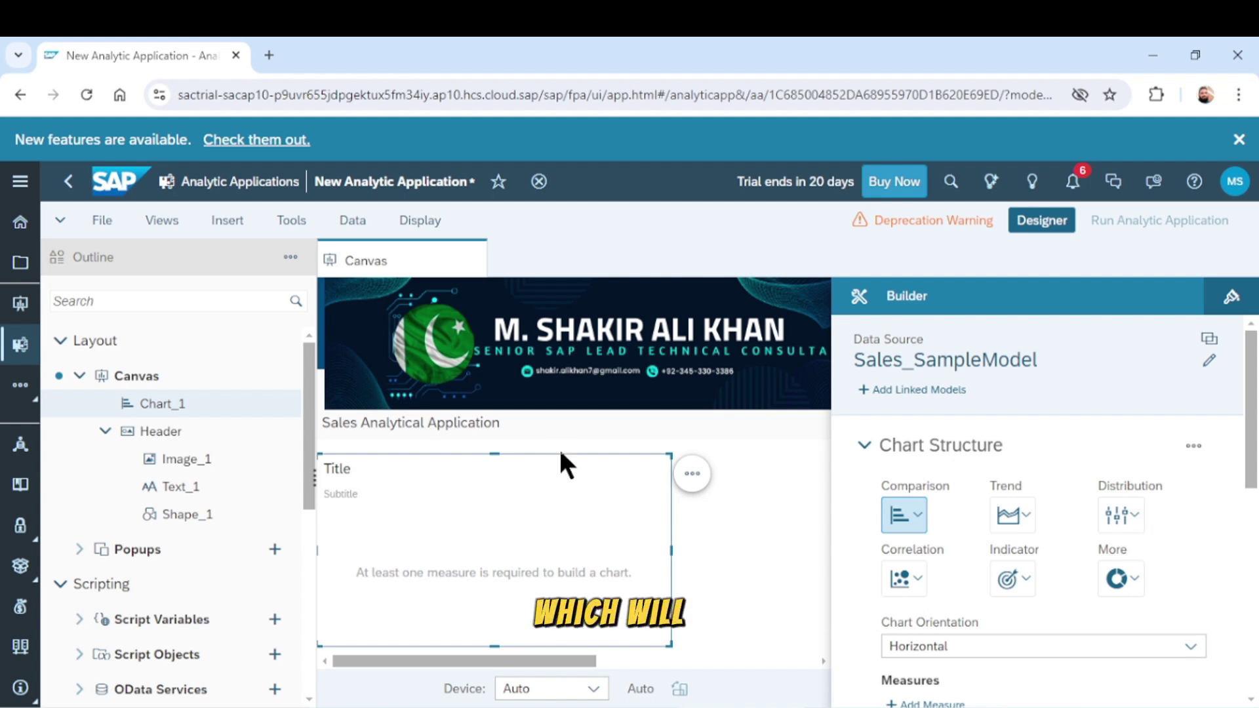
{"action": "left_click_drag", "start_coordinate": [559, 453], "coordinate": [564, 321]}
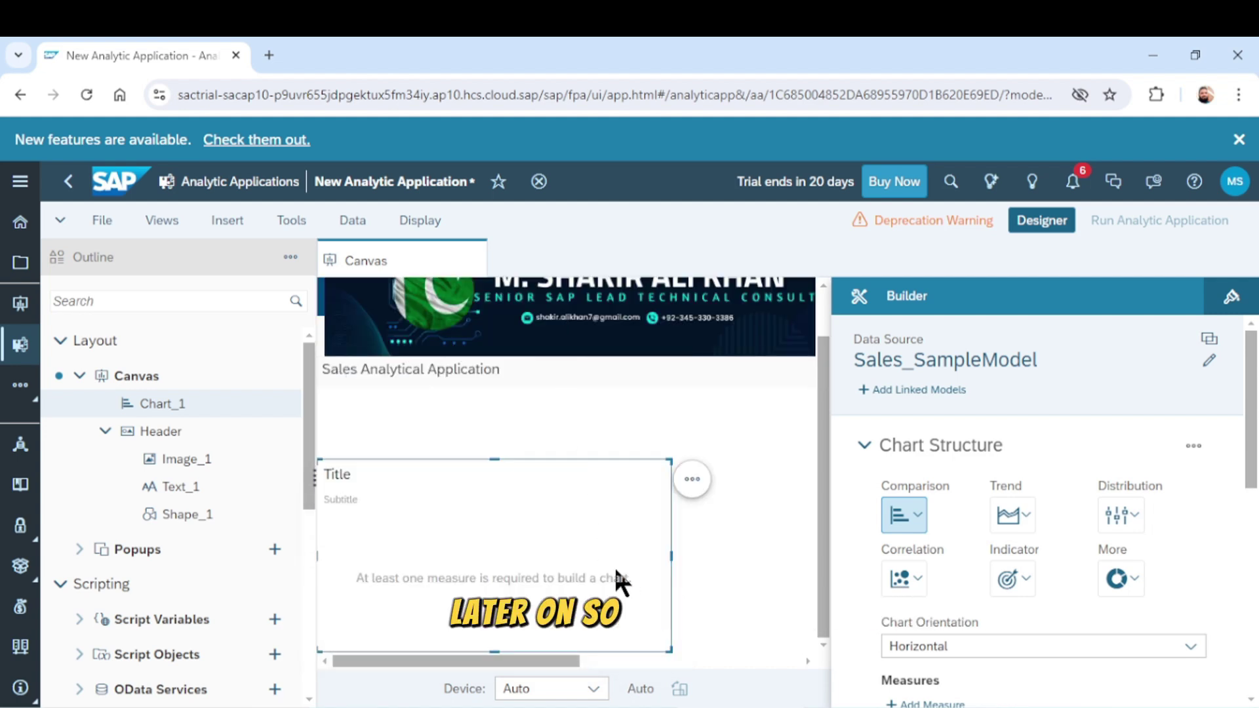
{"action": "key", "text": "Escape"}
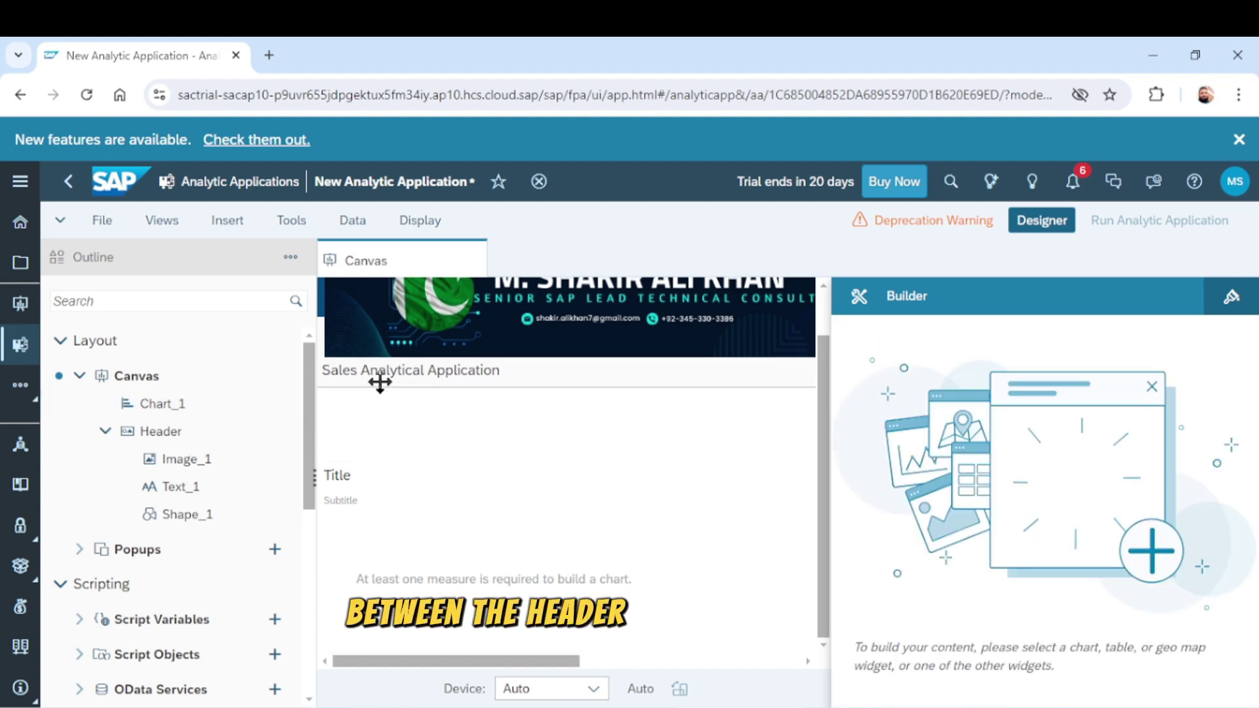
{"action": "left_click", "coordinate": [359, 516]}
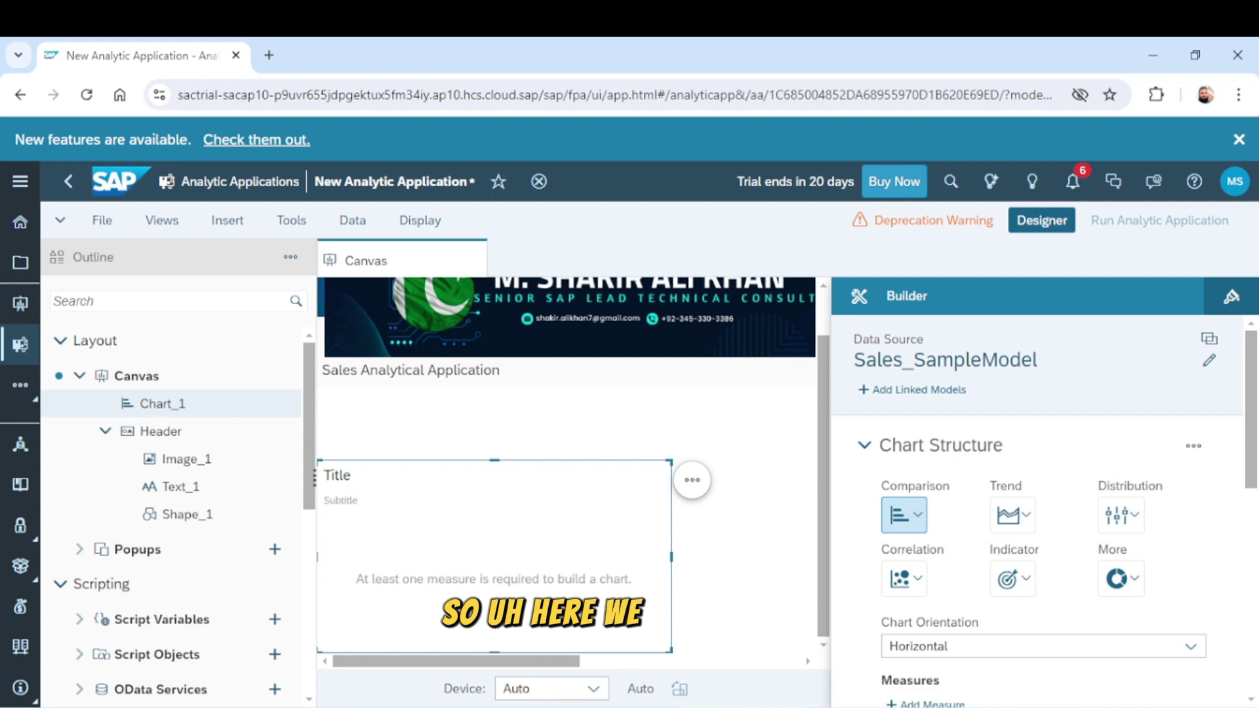
Step: Add Sales as Chart_1's measure in the Builder panel
{"action": "scroll", "coordinate": [1119, 584], "scroll_direction": "down", "scroll_amount": 3}
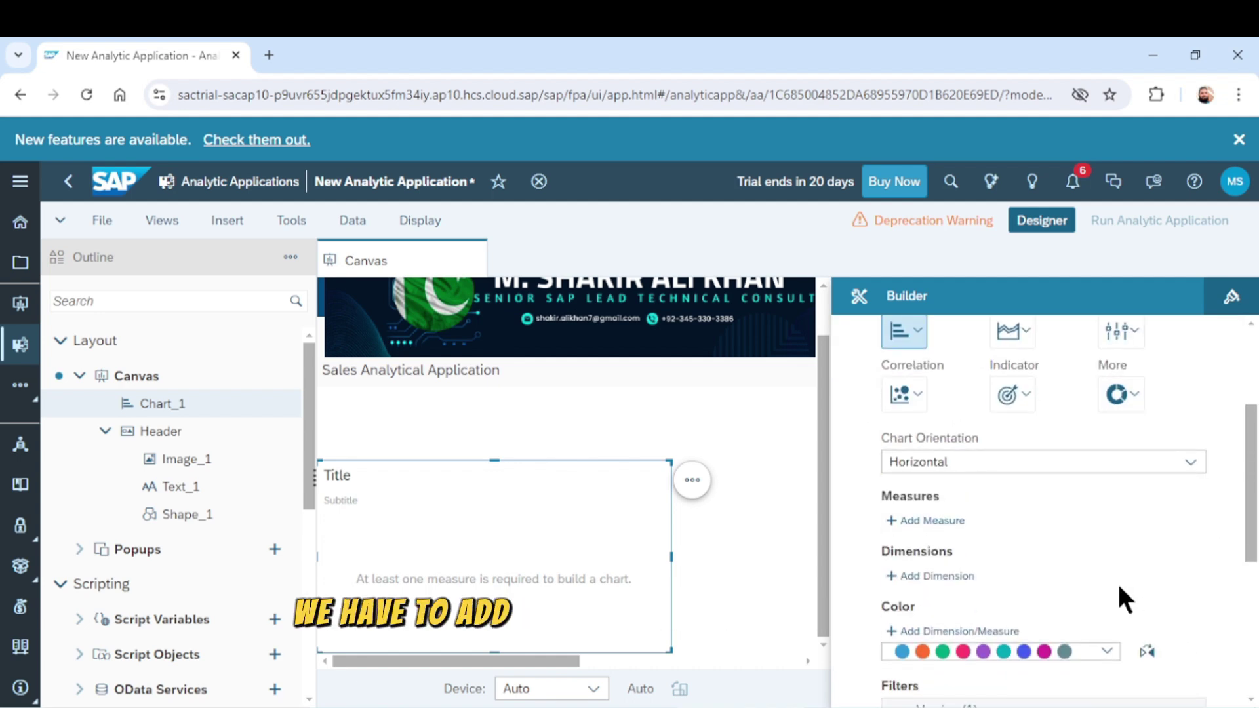
{"action": "left_click", "coordinate": [915, 521]}
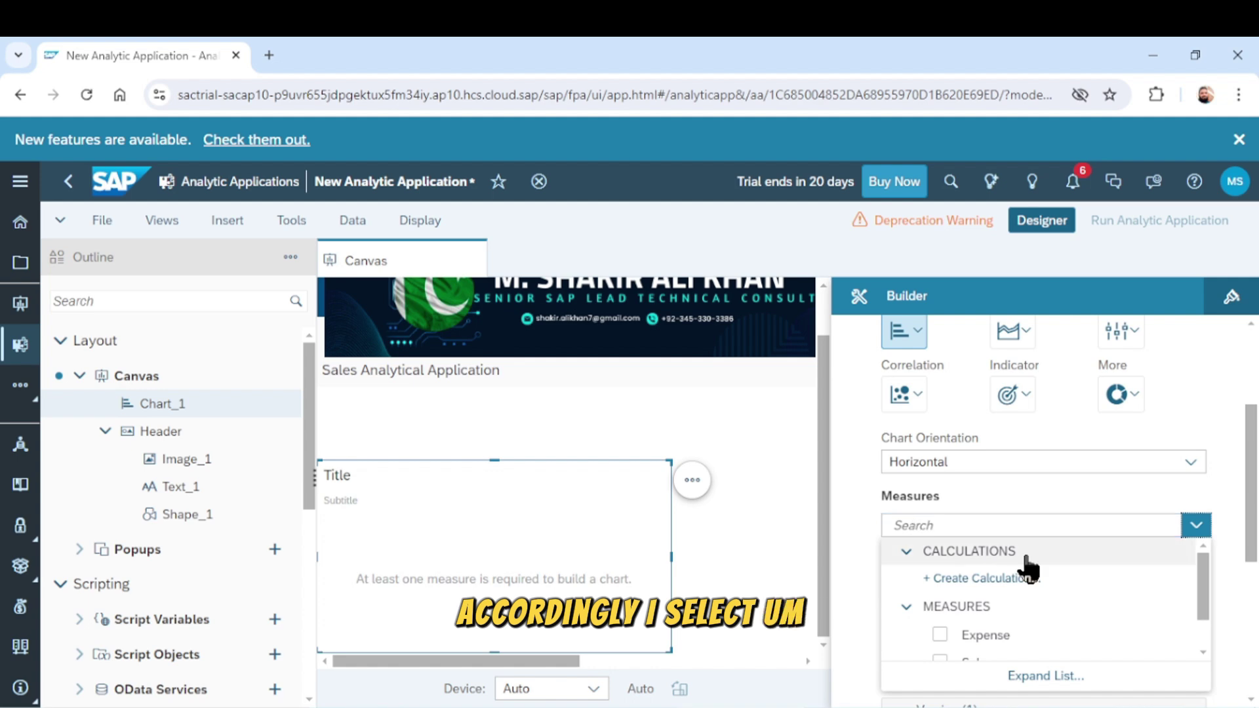
{"action": "scroll", "coordinate": [1090, 601], "scroll_direction": "down", "scroll_amount": 2}
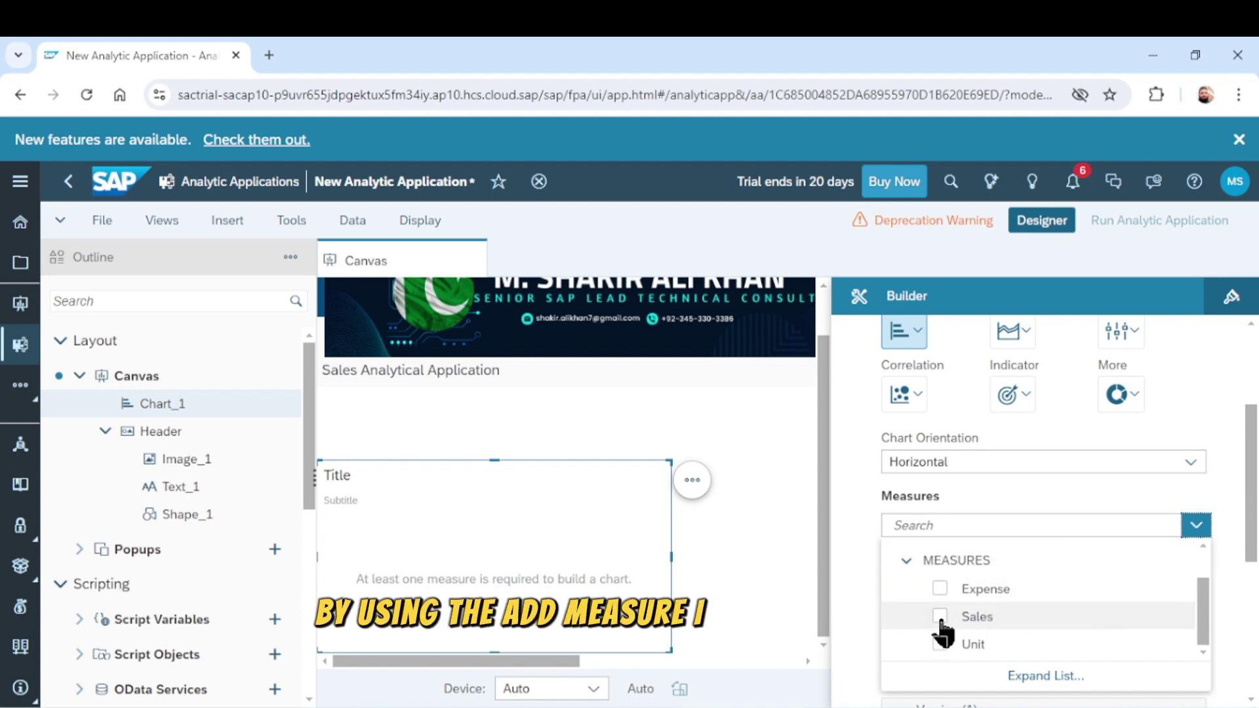
{"action": "left_click", "coordinate": [940, 617]}
{"action": "left_click", "coordinate": [1076, 564]}
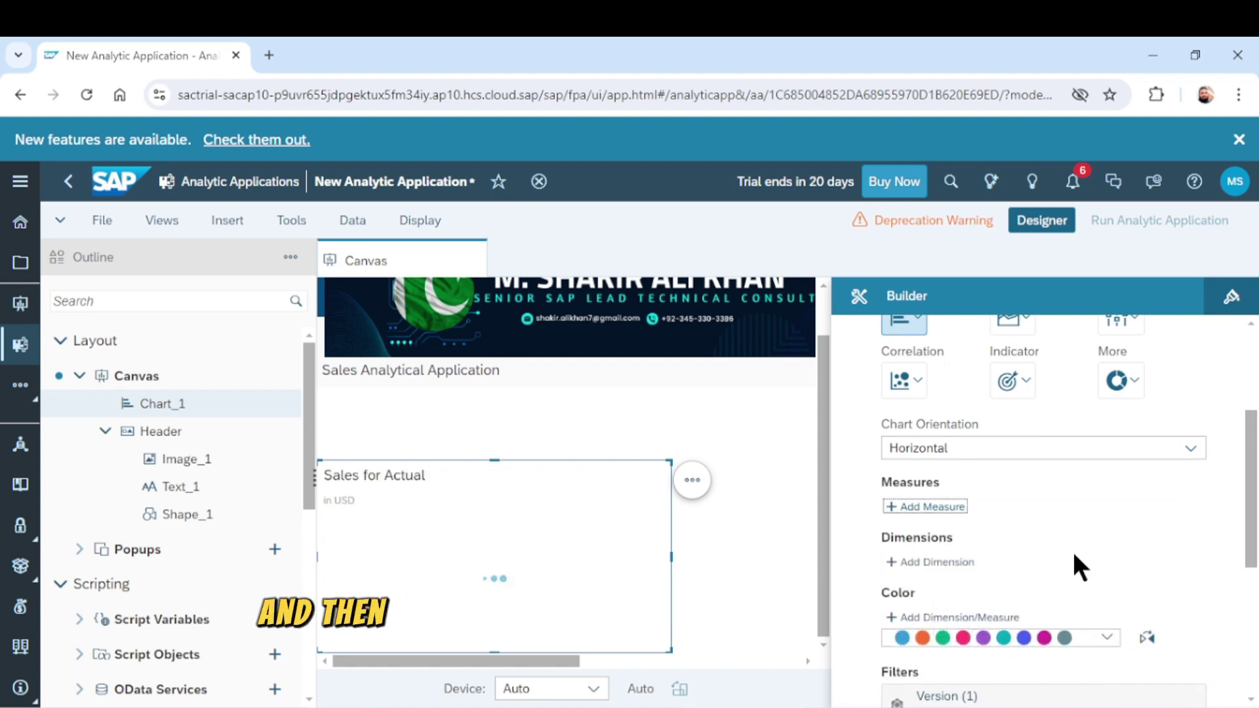
Step: Add State as the chart's dimension to show Sales per State bars
{"action": "left_click", "coordinate": [953, 554]}
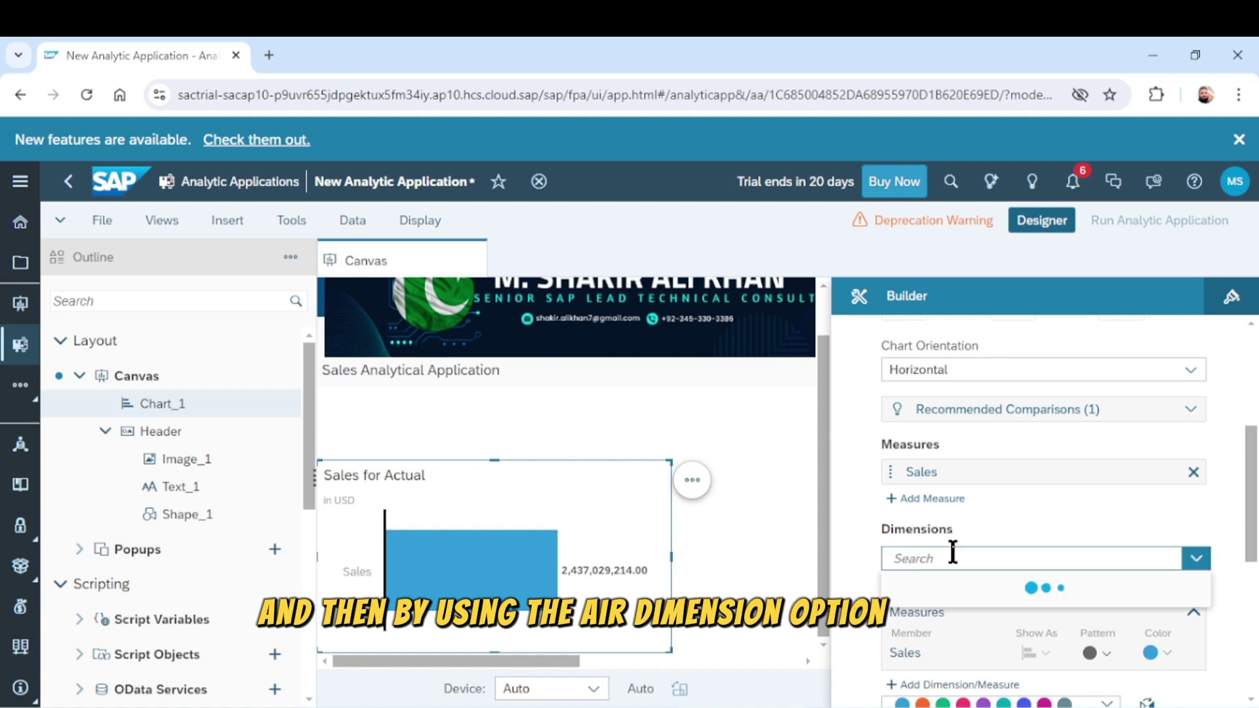
{"action": "scroll", "coordinate": [1102, 666], "scroll_direction": "down", "scroll_amount": 5}
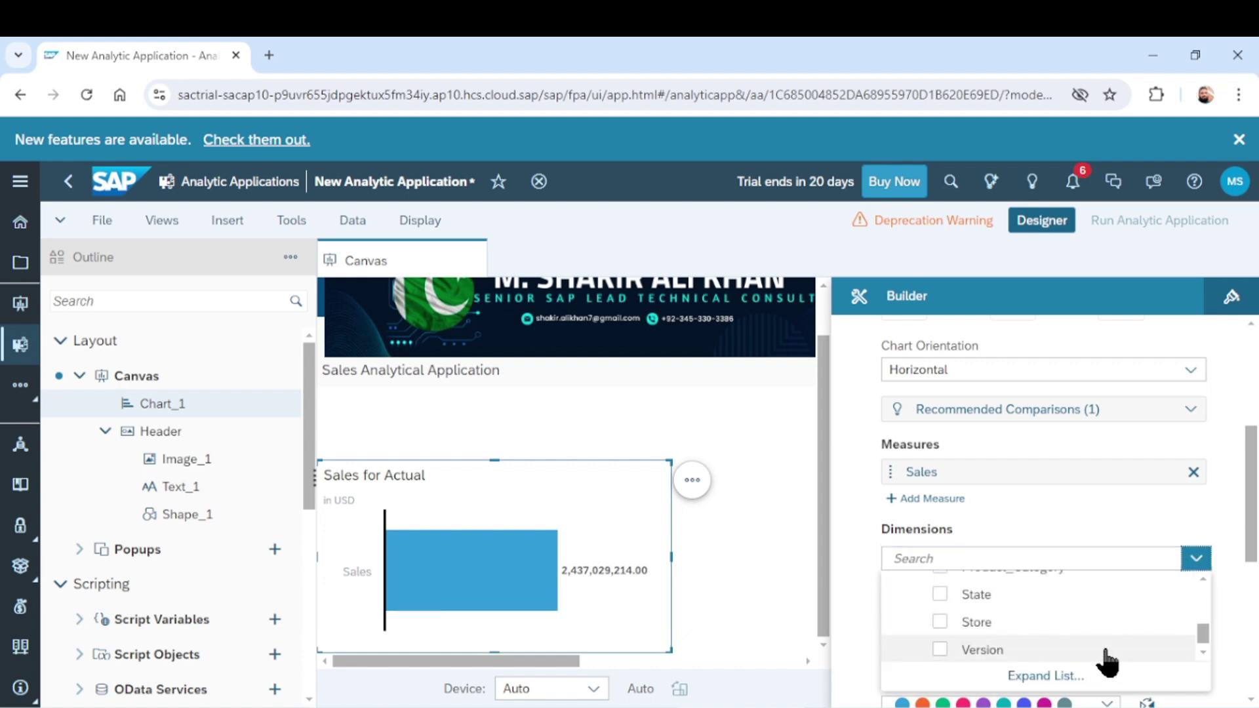
{"action": "scroll", "coordinate": [1095, 599], "scroll_direction": "down", "scroll_amount": 1}
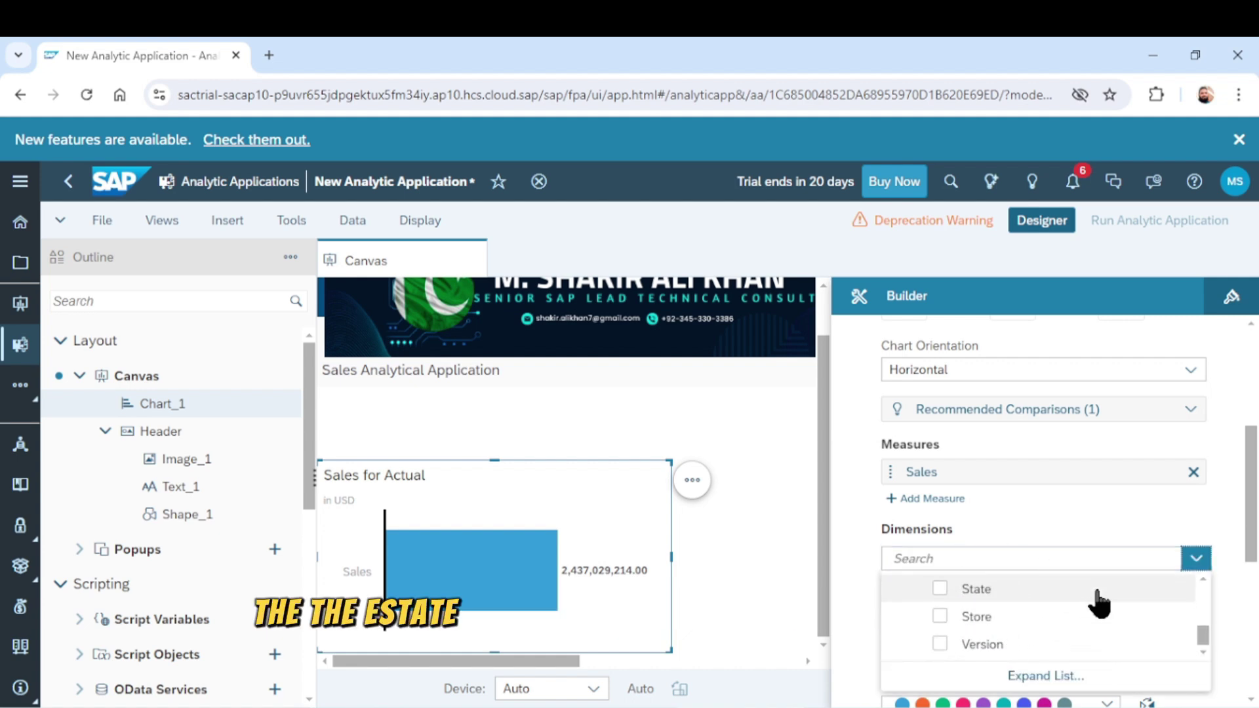
{"action": "scroll", "coordinate": [1098, 600], "scroll_direction": "up", "scroll_amount": 2}
{"action": "scroll", "coordinate": [1098, 600], "scroll_direction": "down", "scroll_amount": 2}
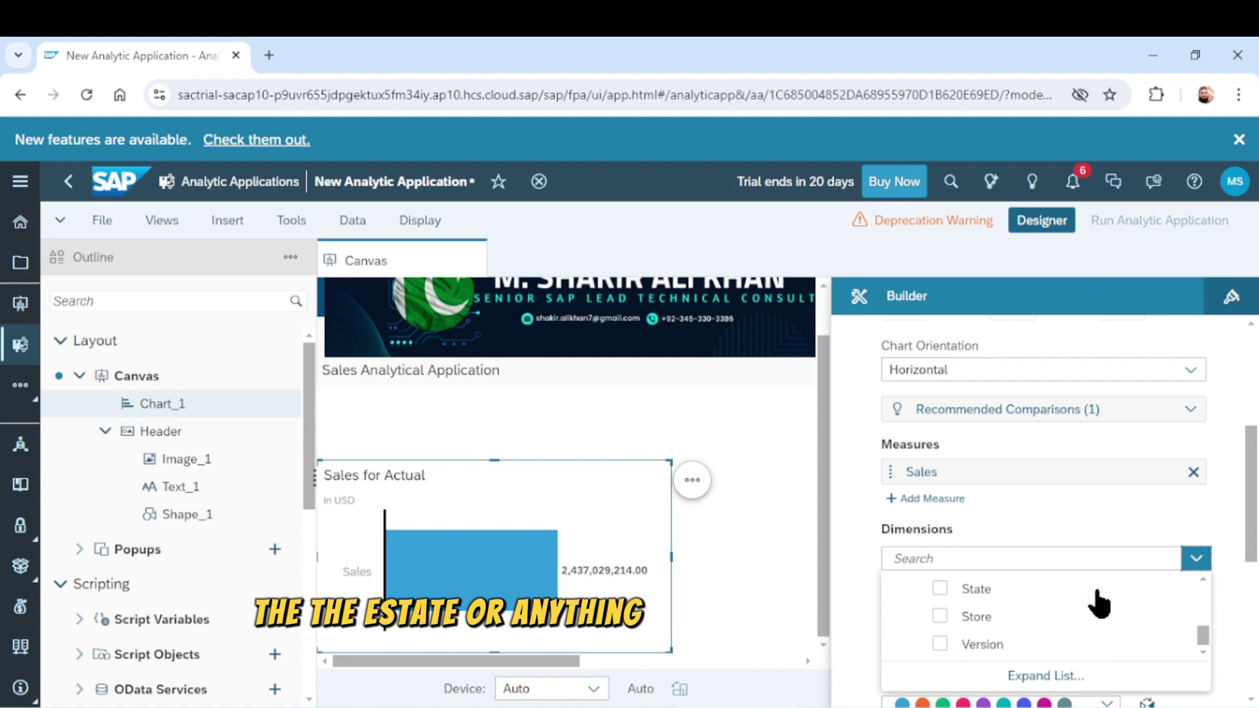
{"action": "left_click", "coordinate": [942, 589]}
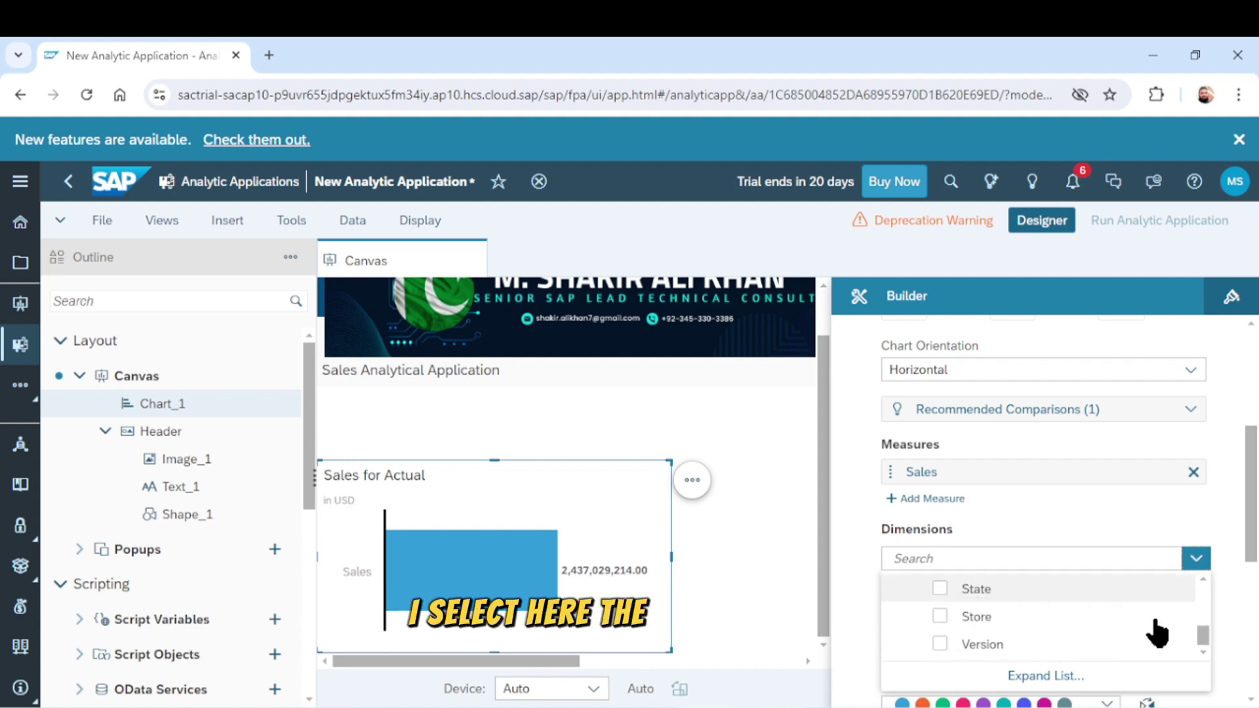
Step: Close the Dimensions list and deselect the finished Sales per State chart
{"action": "left_click", "coordinate": [1194, 561]}
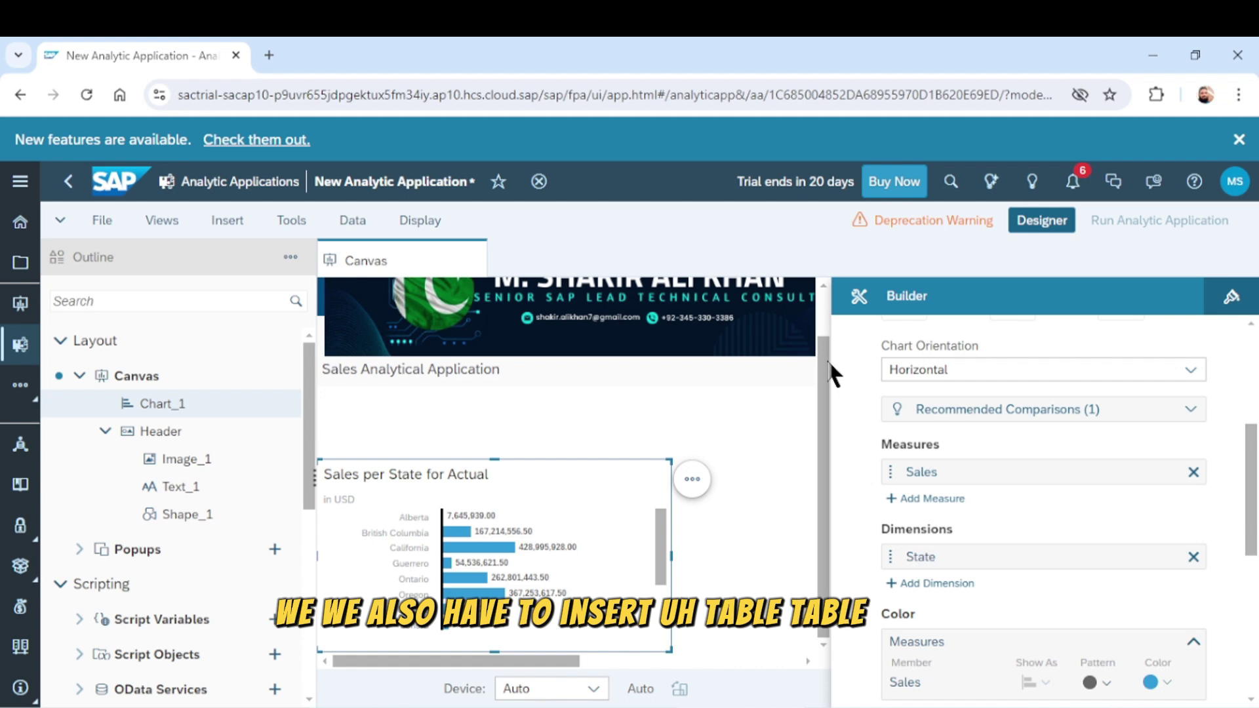
{"action": "left_click", "coordinate": [827, 423]}
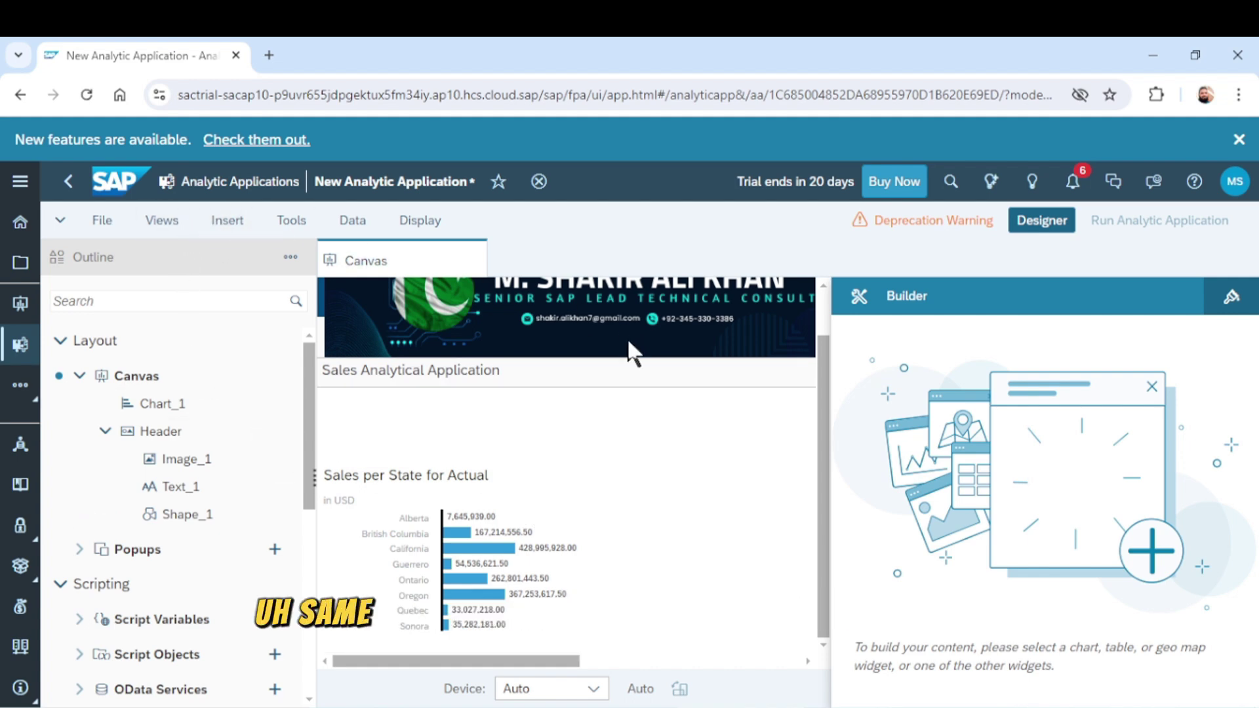
Step: Insert a Sales_SampleModel table, Table_1, and shrink it to a smaller size
{"action": "left_click", "coordinate": [228, 223]}
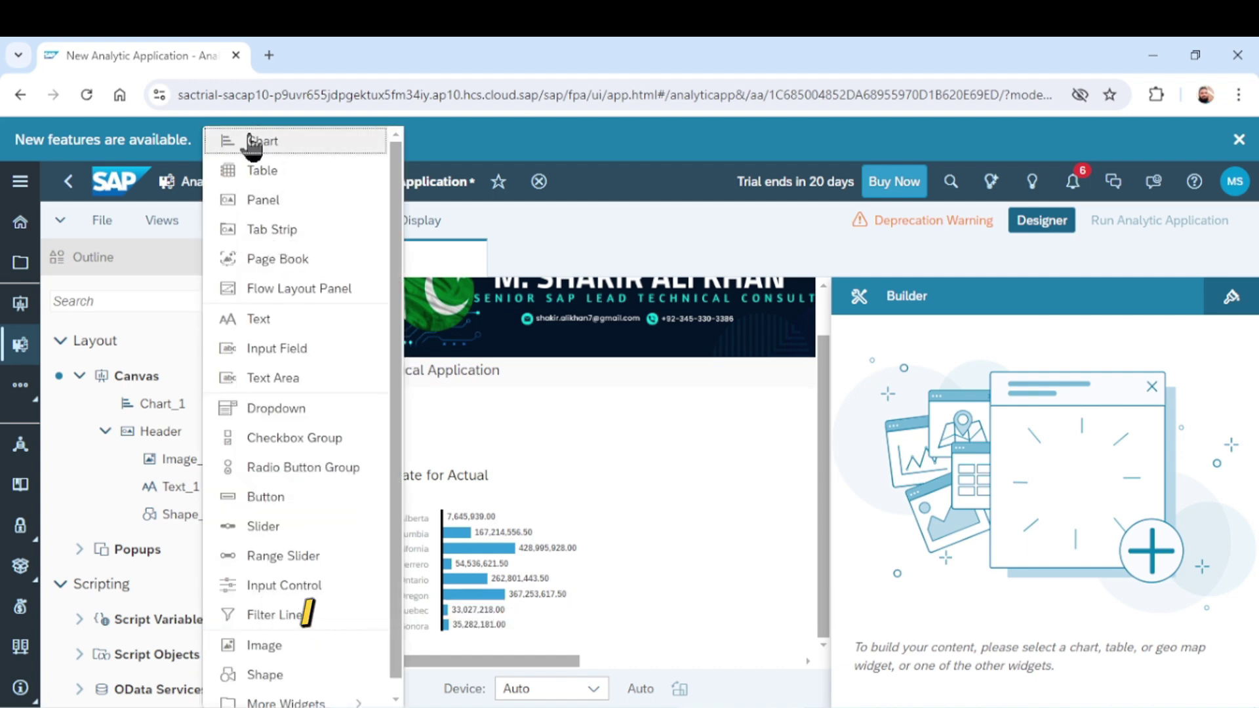
{"action": "left_click", "coordinate": [240, 173]}
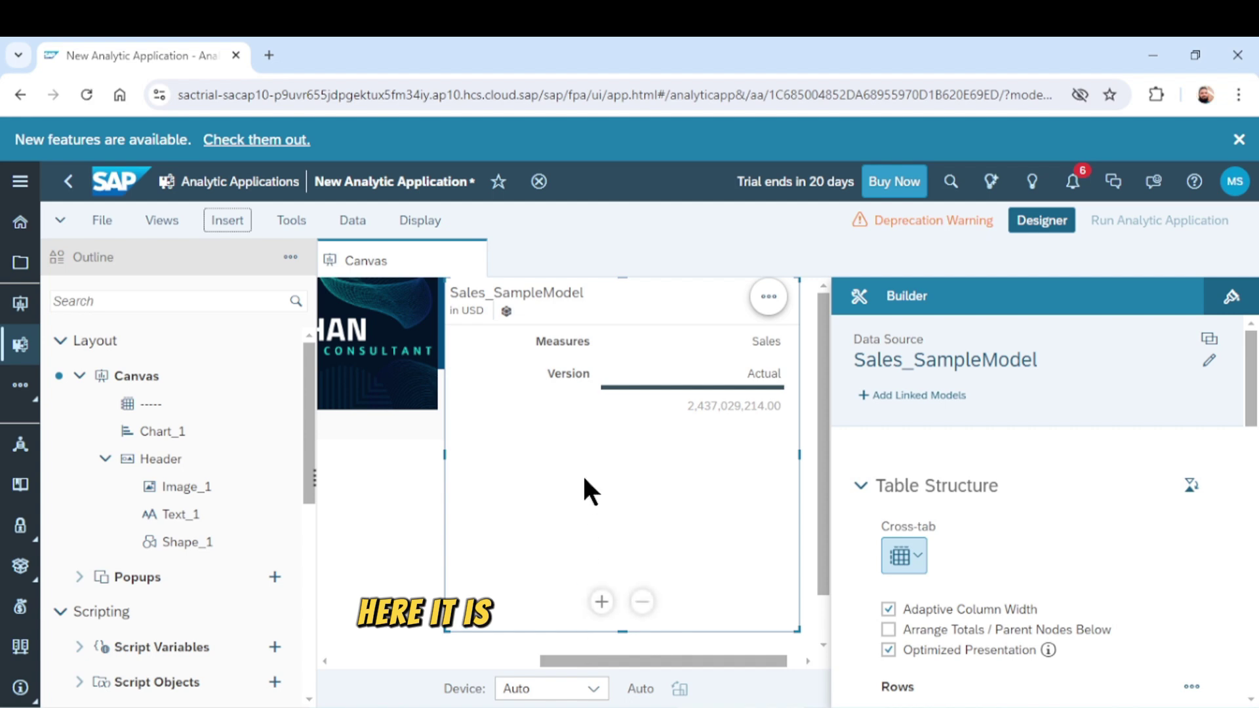
{"action": "left_click_drag", "start_coordinate": [794, 626], "coordinate": [567, 538]}
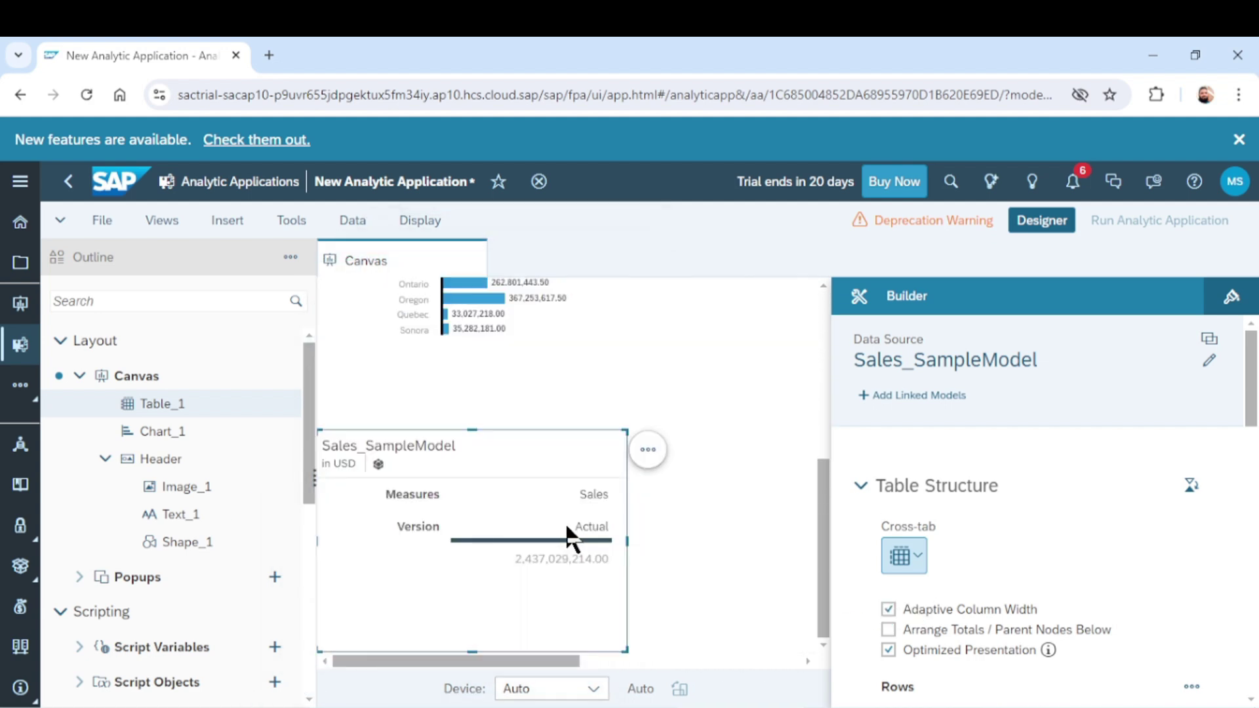
Step: Move the table up toward the chart and add State as a column dimension
{"action": "left_click_drag", "start_coordinate": [568, 430], "coordinate": [577, 375]}
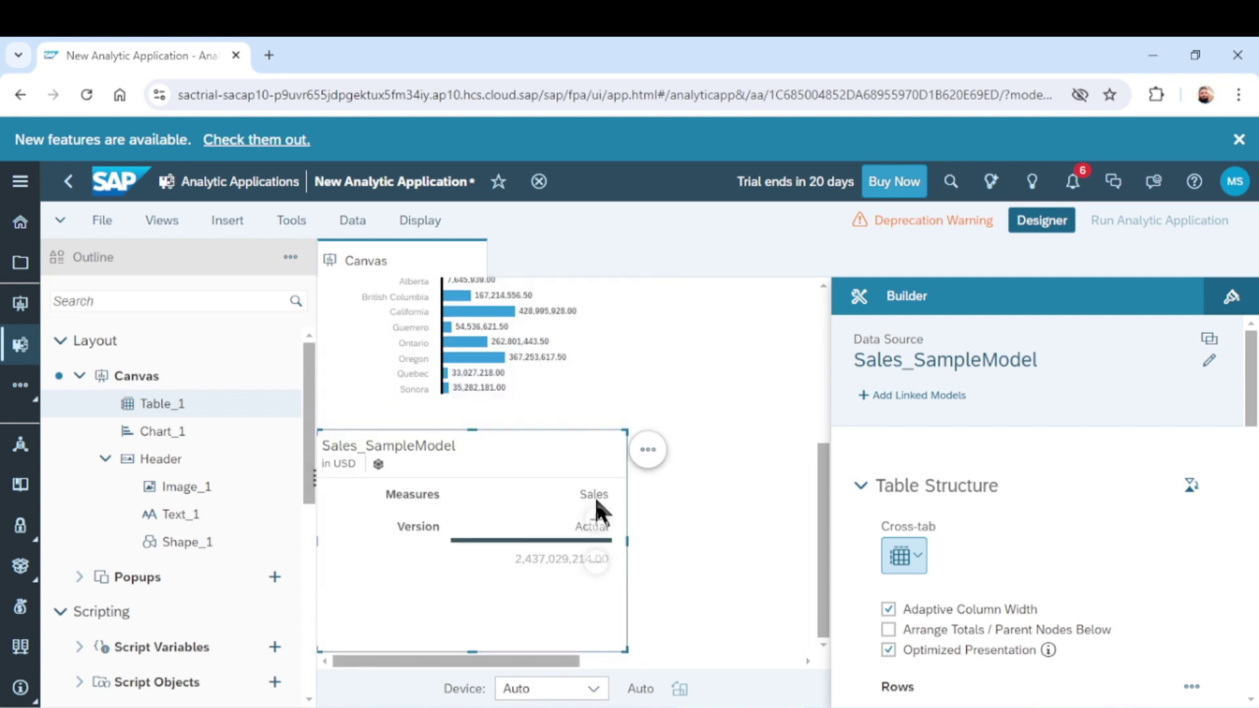
{"action": "scroll", "coordinate": [1006, 556], "scroll_direction": "down", "scroll_amount": 3}
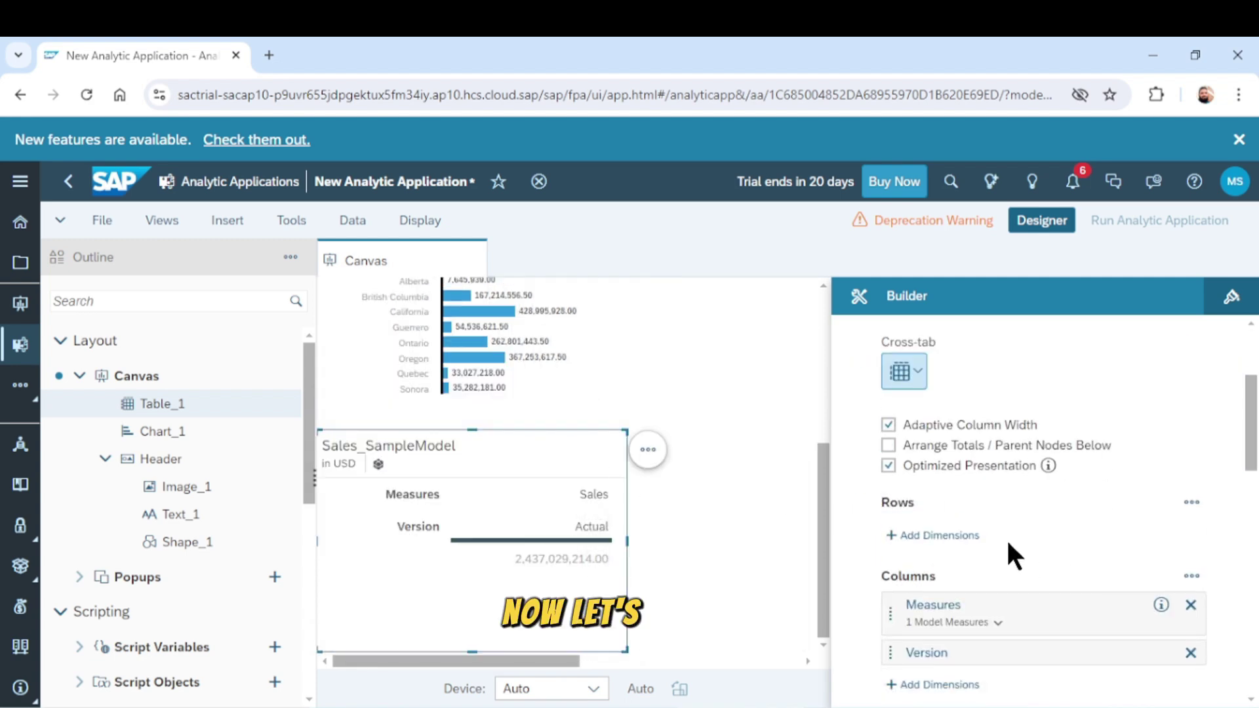
{"action": "scroll", "coordinate": [1006, 556], "scroll_direction": "up", "scroll_amount": 3}
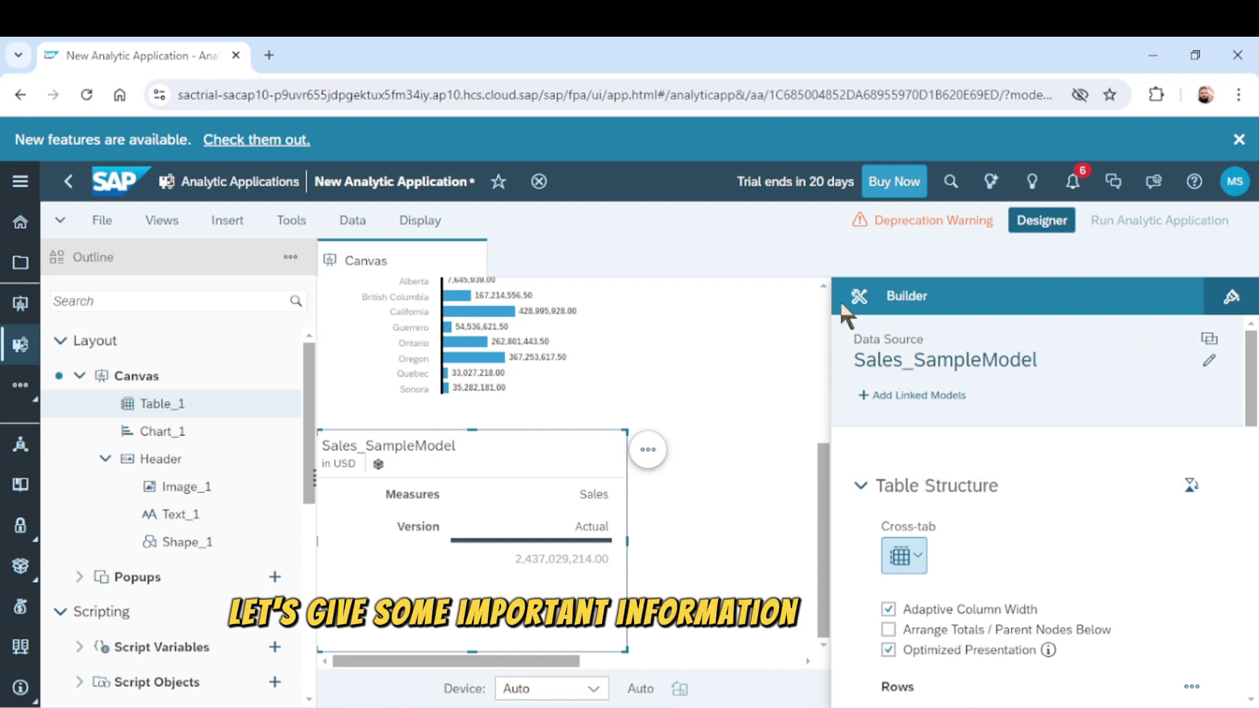
{"action": "scroll", "coordinate": [1006, 525], "scroll_direction": "down", "scroll_amount": 6}
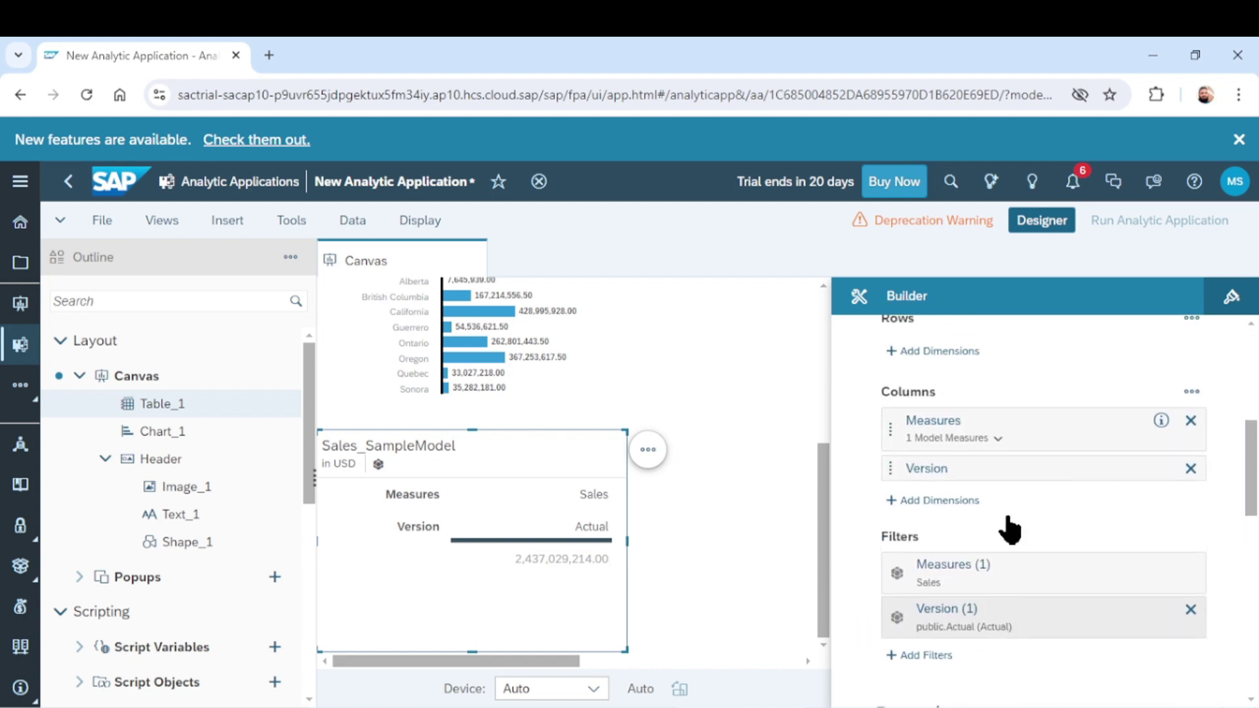
{"action": "left_click", "coordinate": [952, 503]}
{"action": "scroll", "coordinate": [1033, 590], "scroll_direction": "down", "scroll_amount": 5}
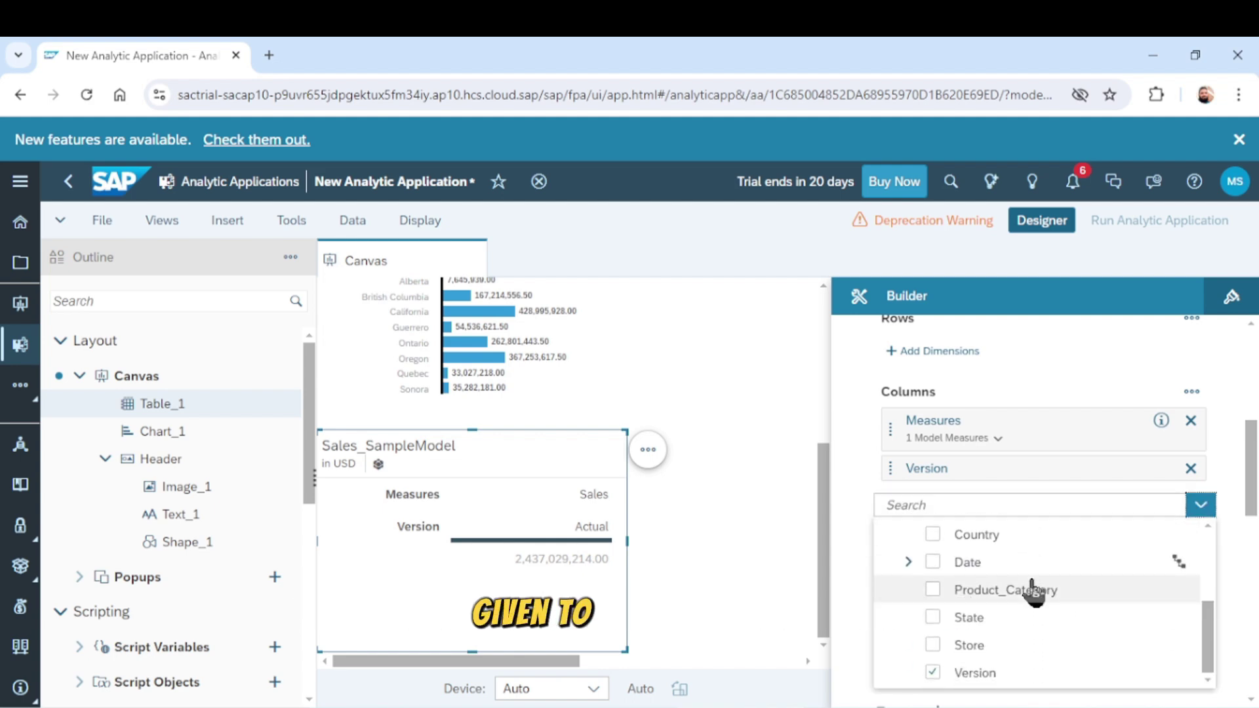
{"action": "left_click", "coordinate": [932, 617]}
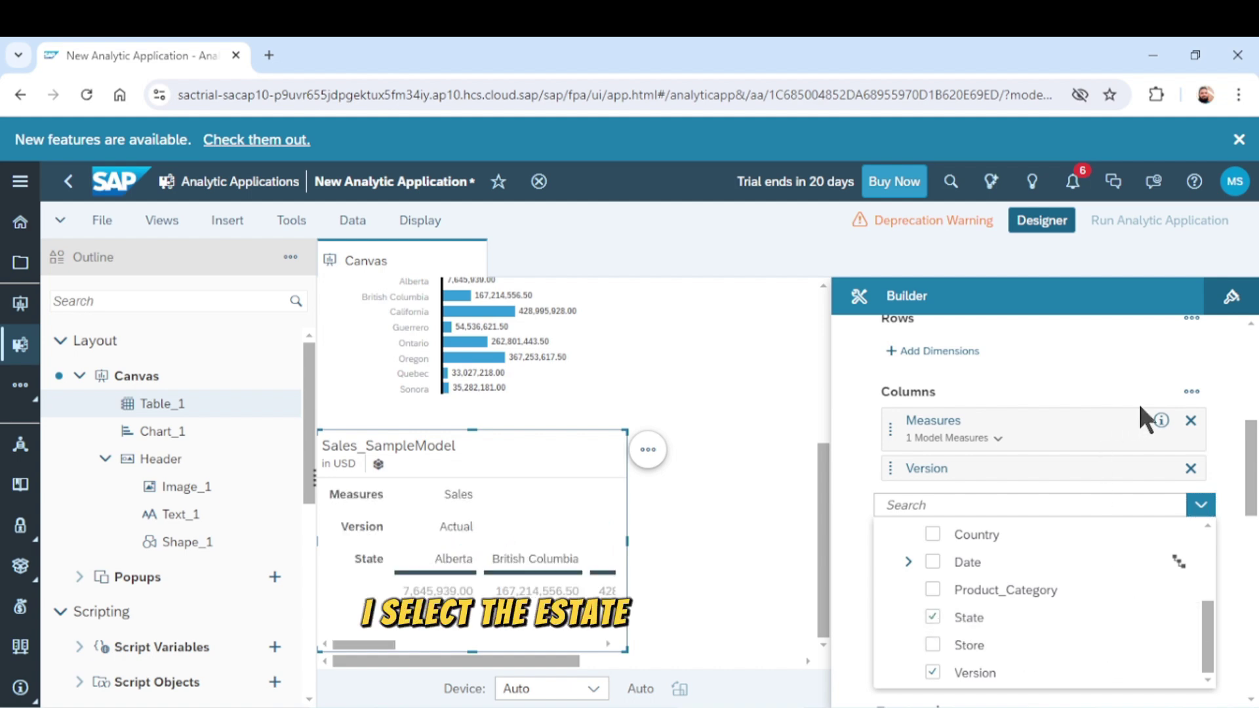
{"action": "left_click", "coordinate": [1203, 505]}
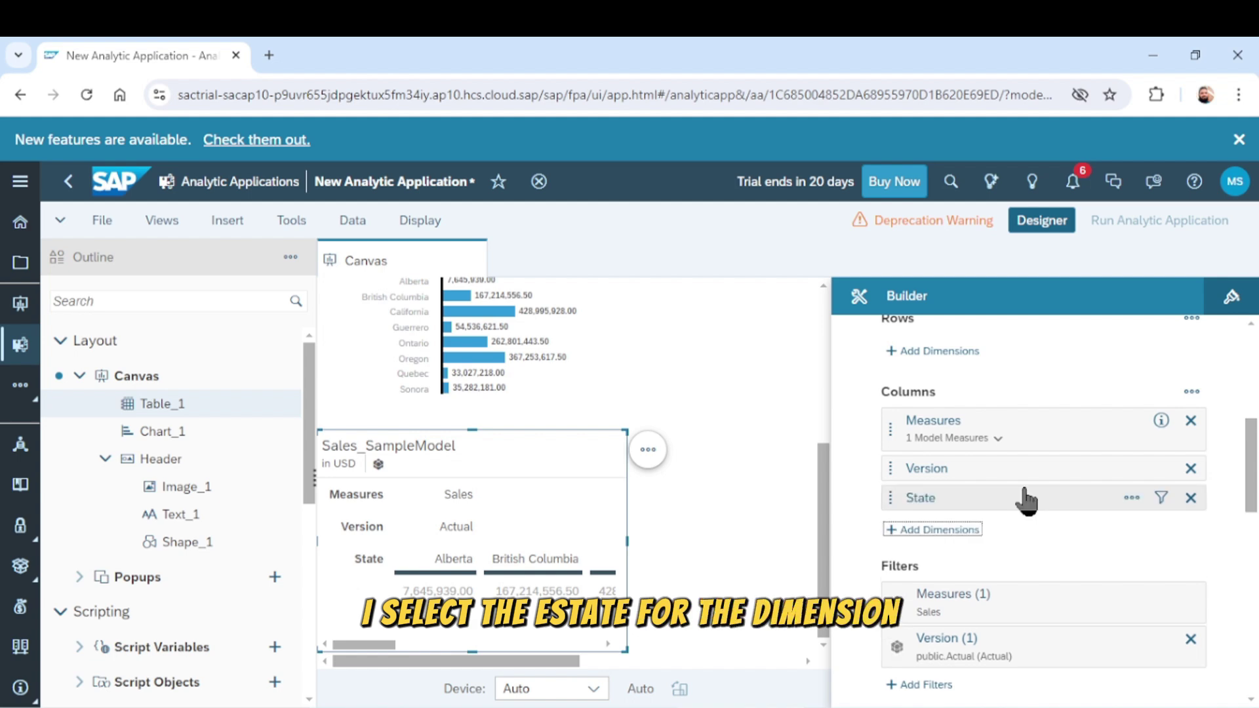
Step: Move State from the table's columns to its rows, listing each state's Actual Sales
{"action": "scroll", "coordinate": [1026, 500], "scroll_direction": "down", "scroll_amount": 2}
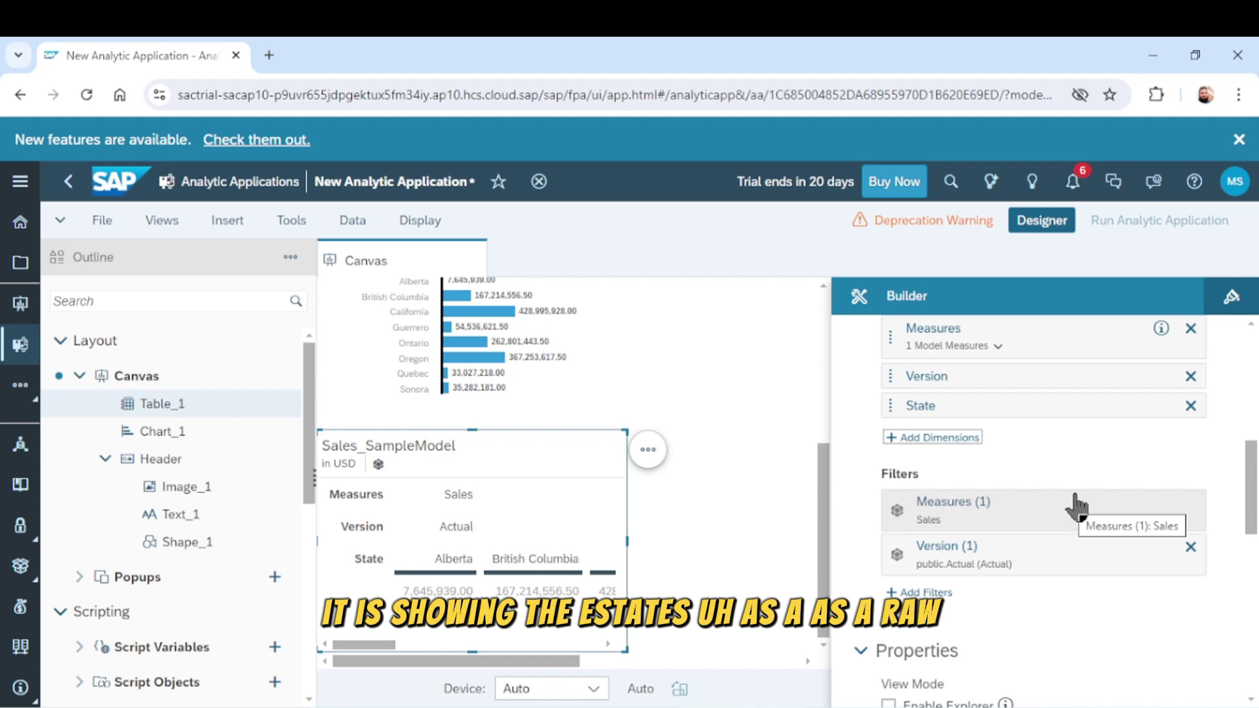
{"action": "scroll", "coordinate": [1076, 509], "scroll_direction": "up", "scroll_amount": 3}
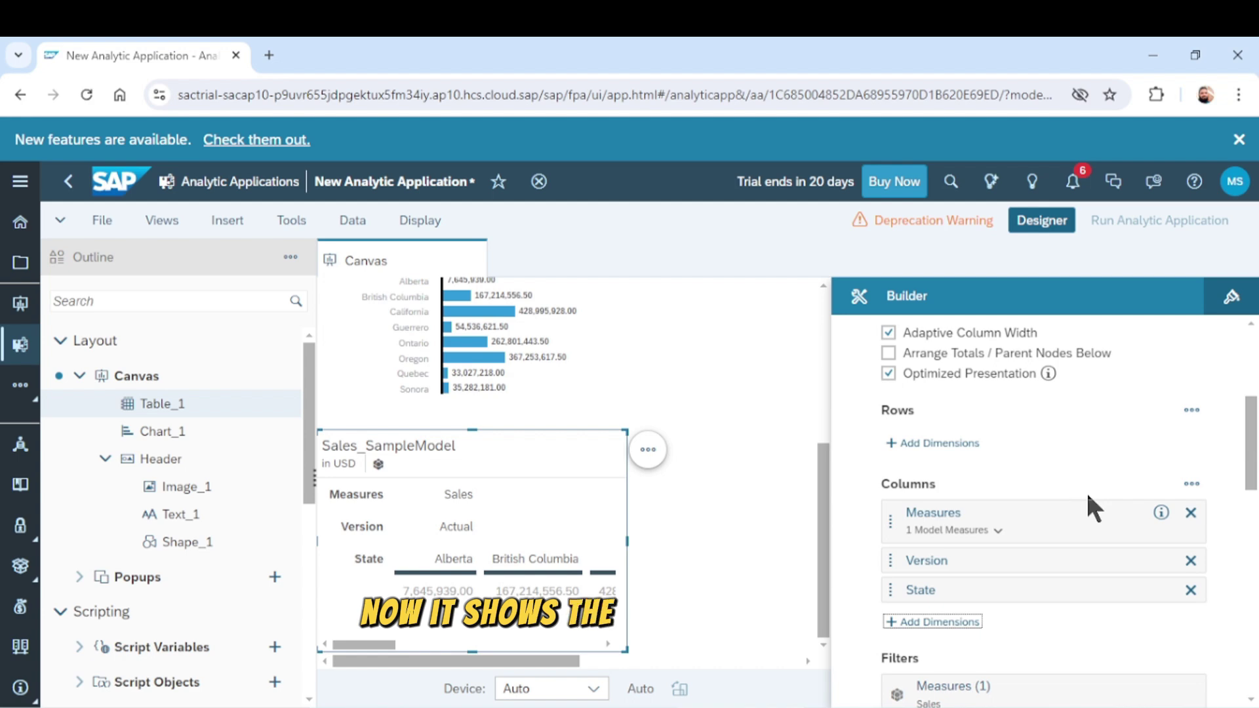
{"action": "left_click", "coordinate": [1190, 589]}
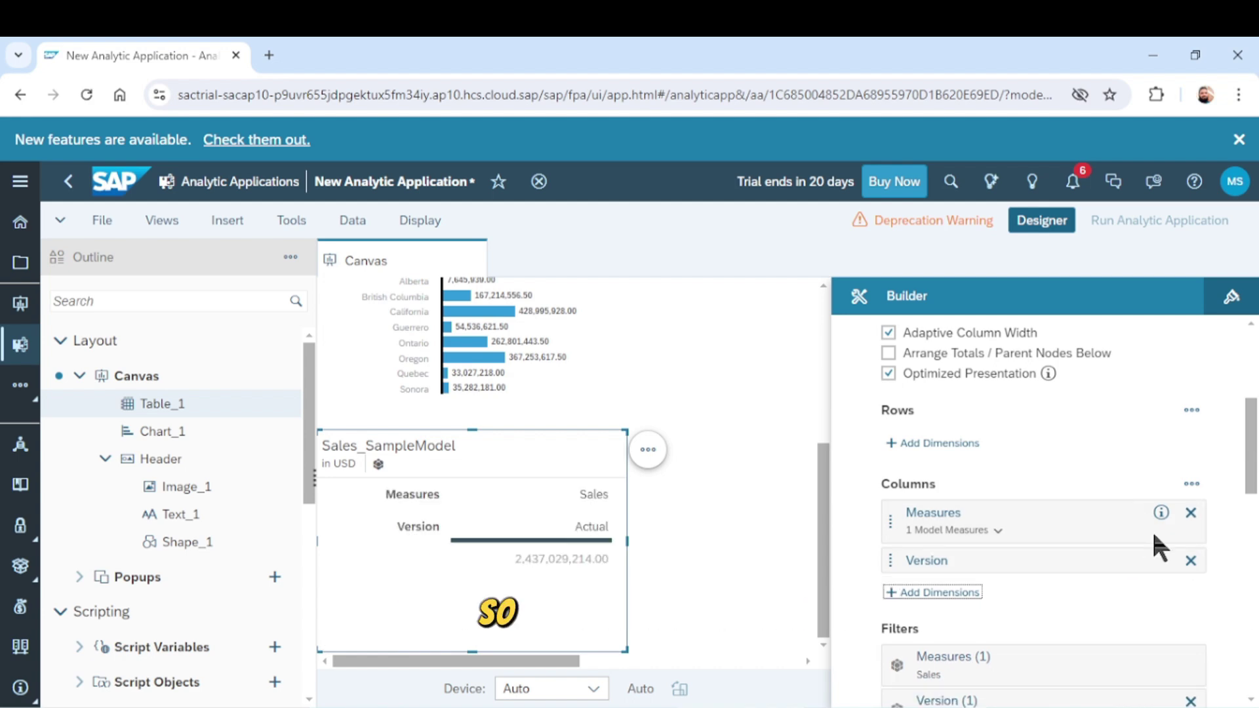
{"action": "left_click", "coordinate": [929, 444]}
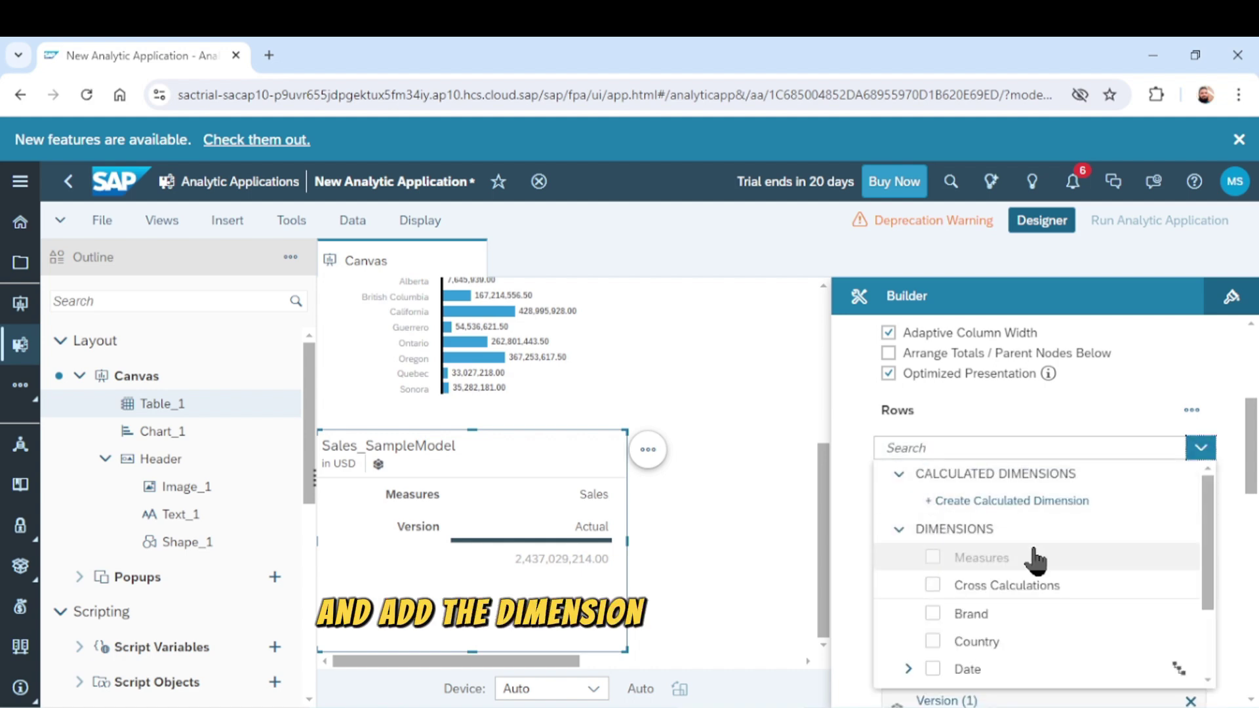
{"action": "scroll", "coordinate": [1052, 552], "scroll_direction": "down", "scroll_amount": 2}
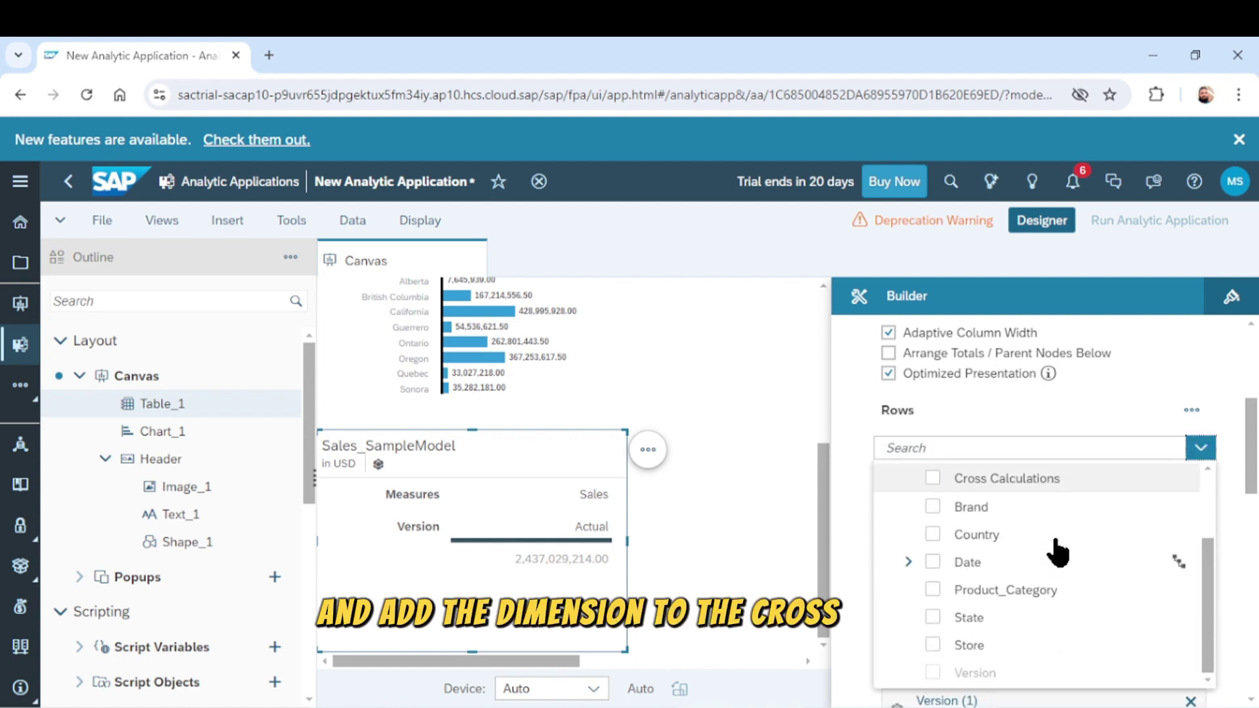
{"action": "left_click", "coordinate": [932, 618]}
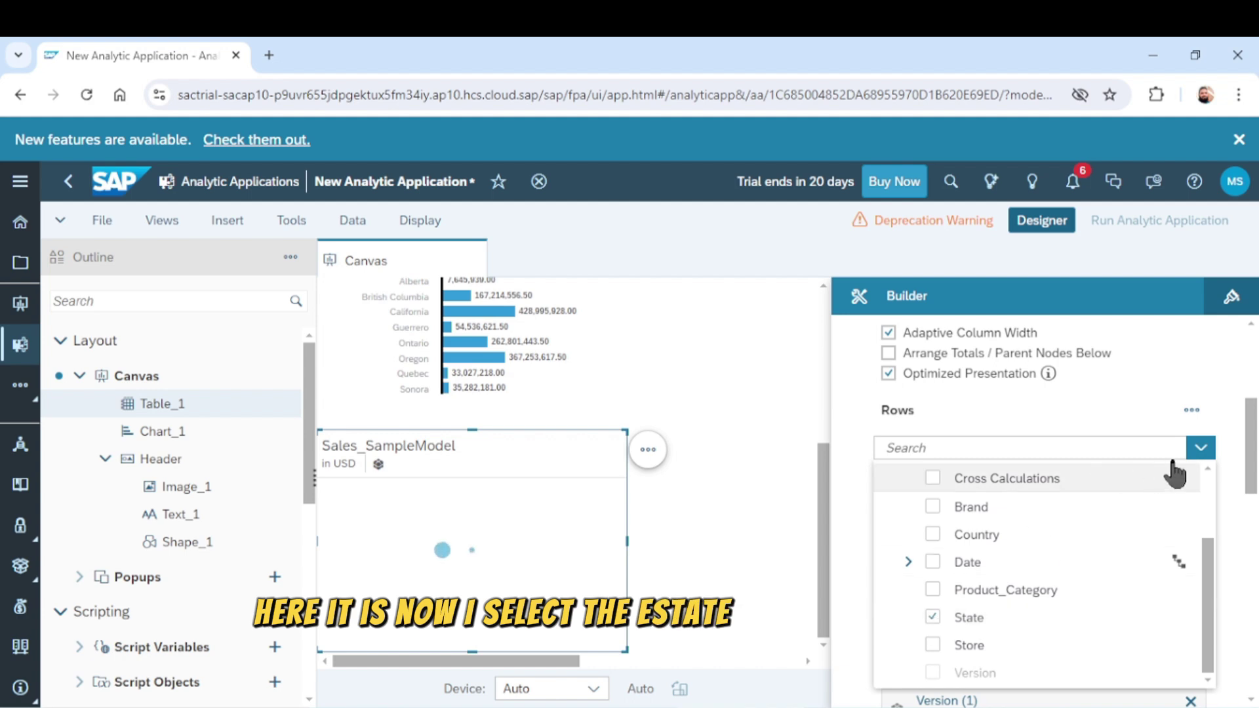
{"action": "left_click", "coordinate": [1200, 448]}
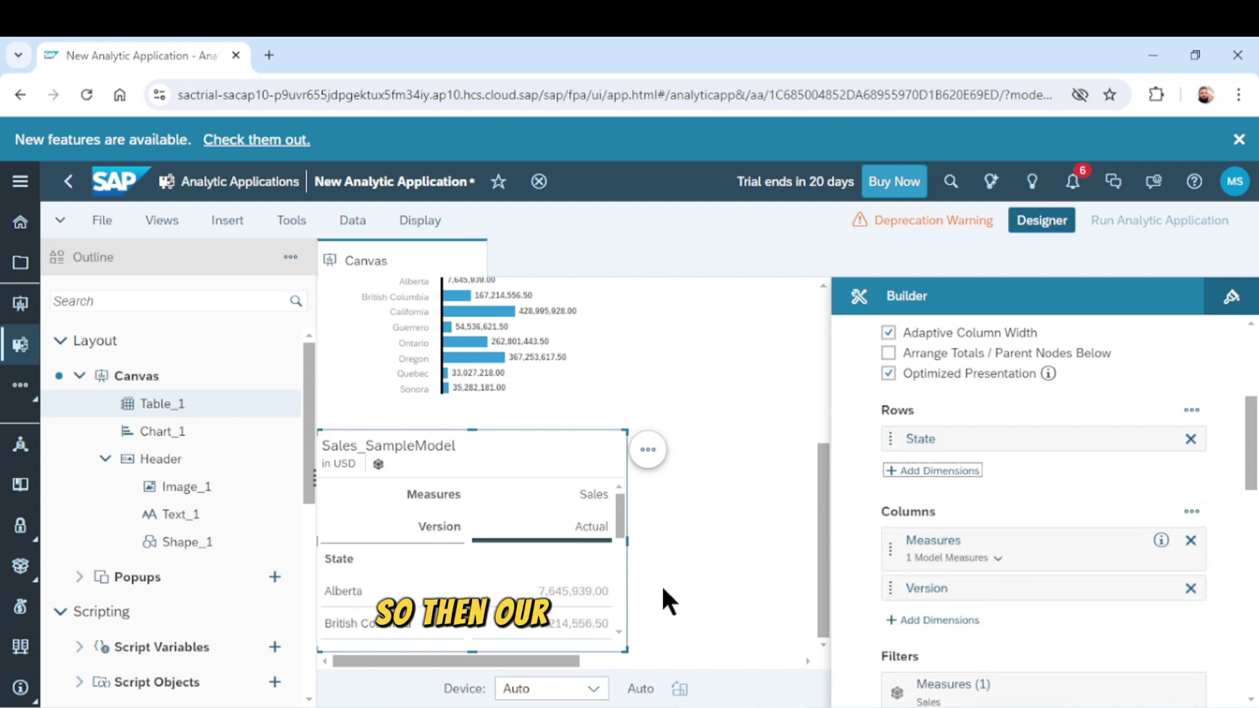
{"action": "mouse_move", "coordinate": [598, 530]}
{"action": "scroll", "coordinate": [462, 595], "scroll_direction": "down", "scroll_amount": 3}
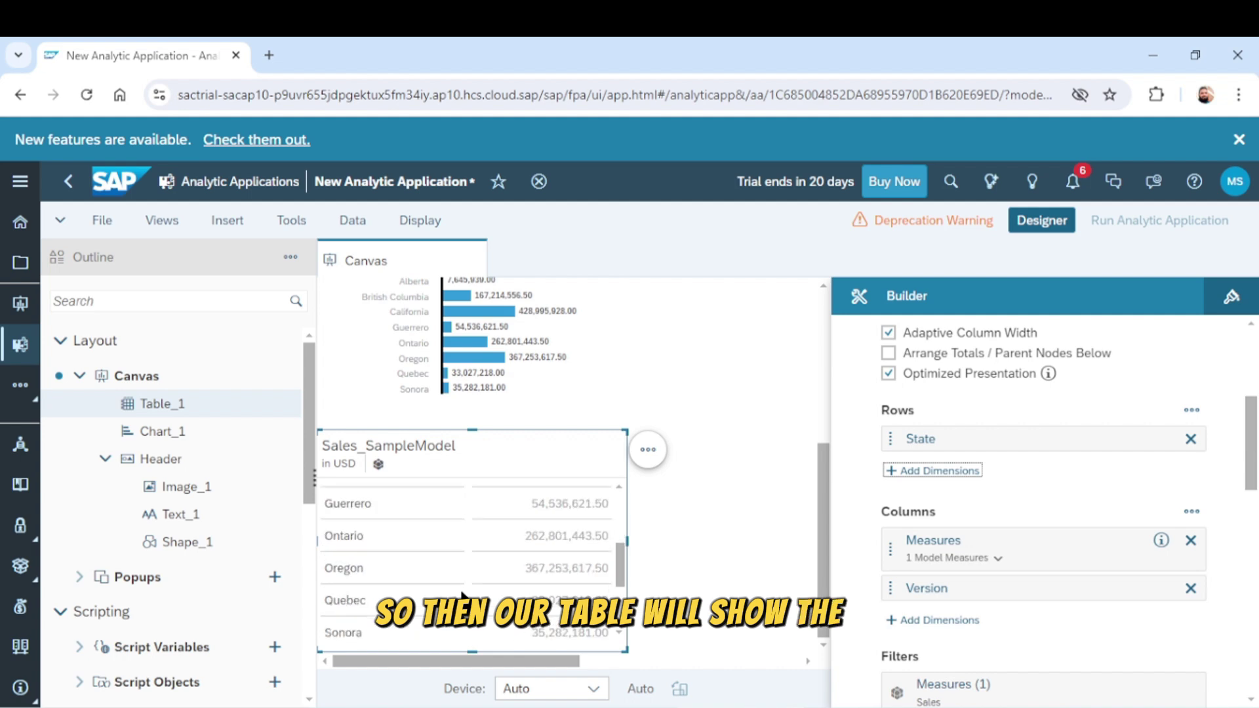
{"action": "scroll", "coordinate": [462, 595], "scroll_direction": "up", "scroll_amount": 4}
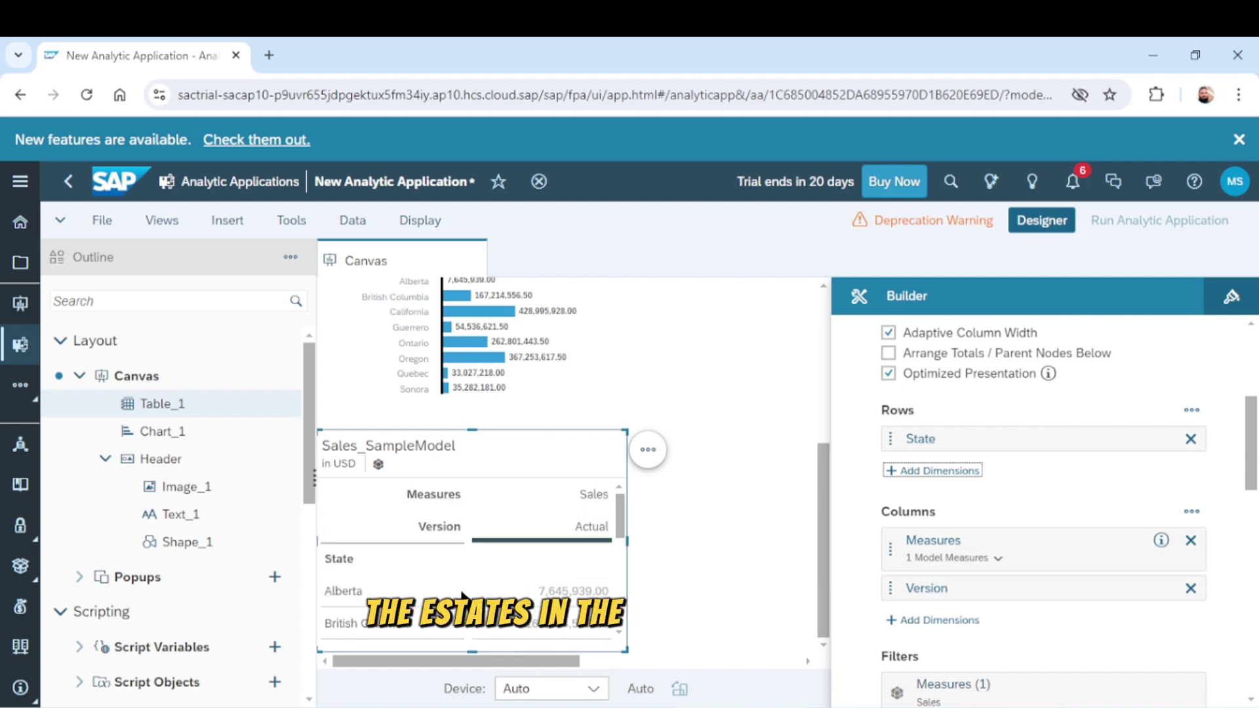
{"action": "scroll", "coordinate": [462, 595], "scroll_direction": "down", "scroll_amount": 4}
{"action": "scroll", "coordinate": [463, 593], "scroll_direction": "up", "scroll_amount": 3}
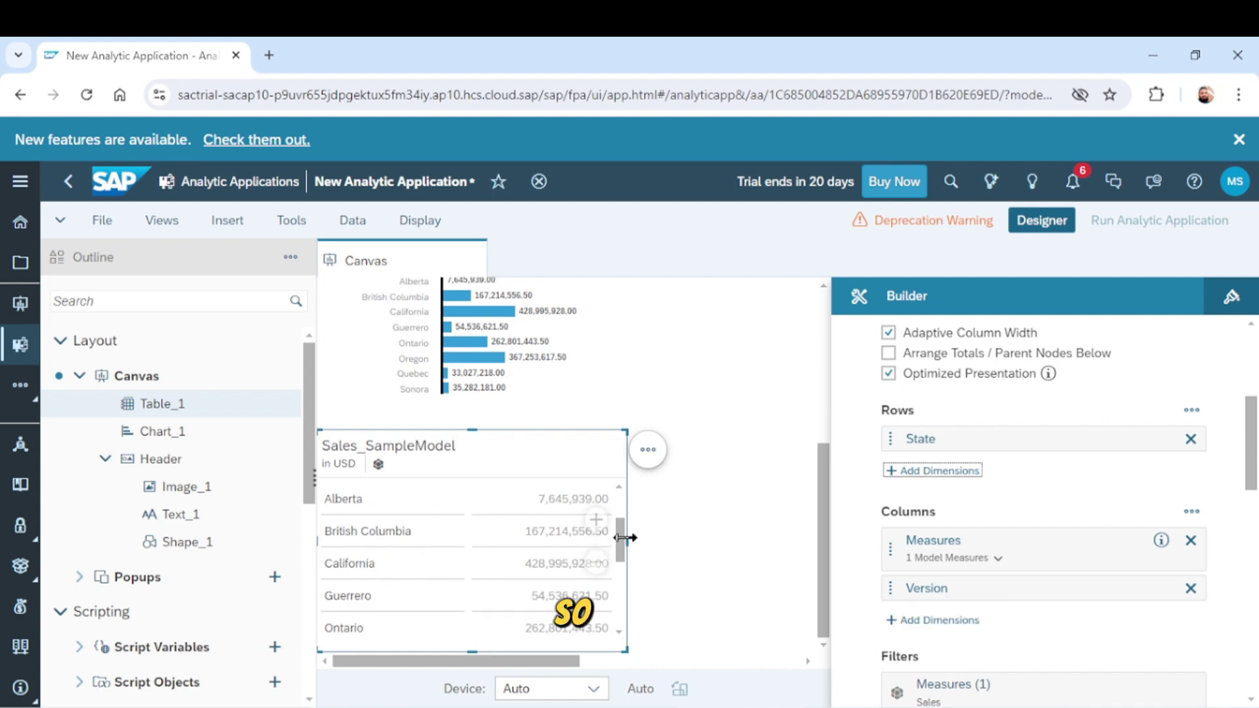
Step: Widen Table_1 and hide its Sales_SampleModel table title so it starts at 'in USD'
{"action": "left_click_drag", "start_coordinate": [628, 534], "coordinate": [671, 533]}
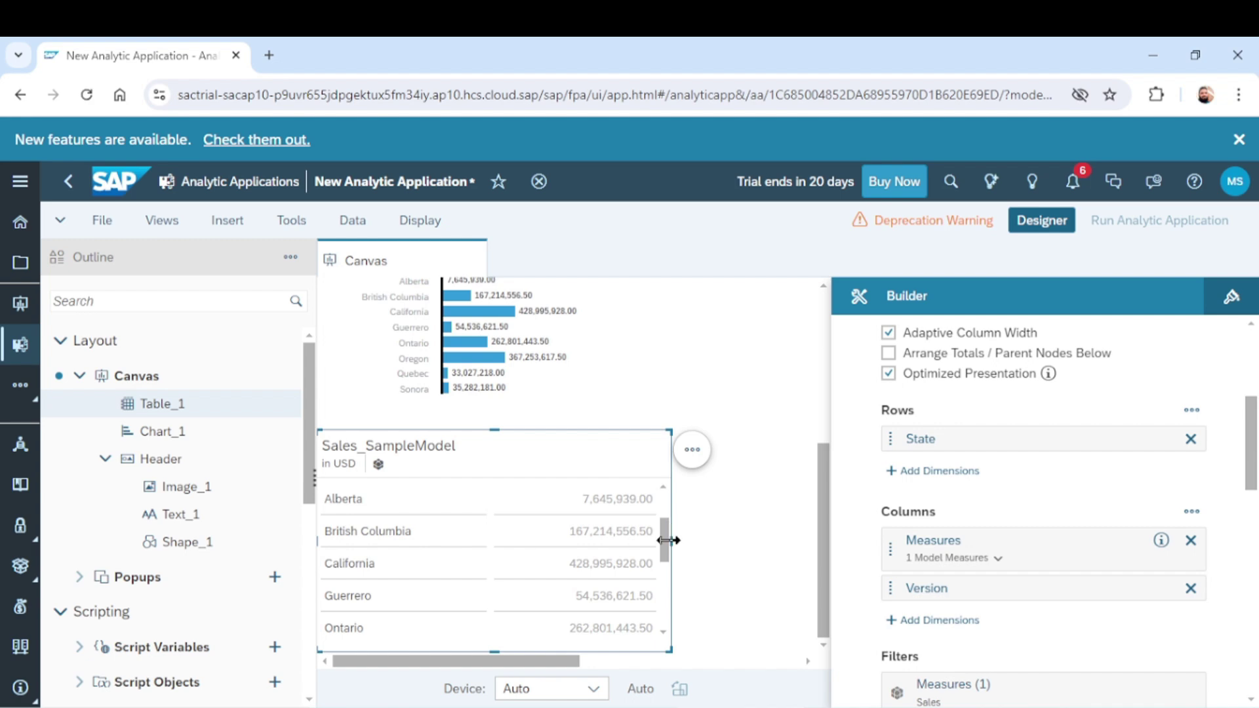
{"action": "left_click", "coordinate": [693, 451]}
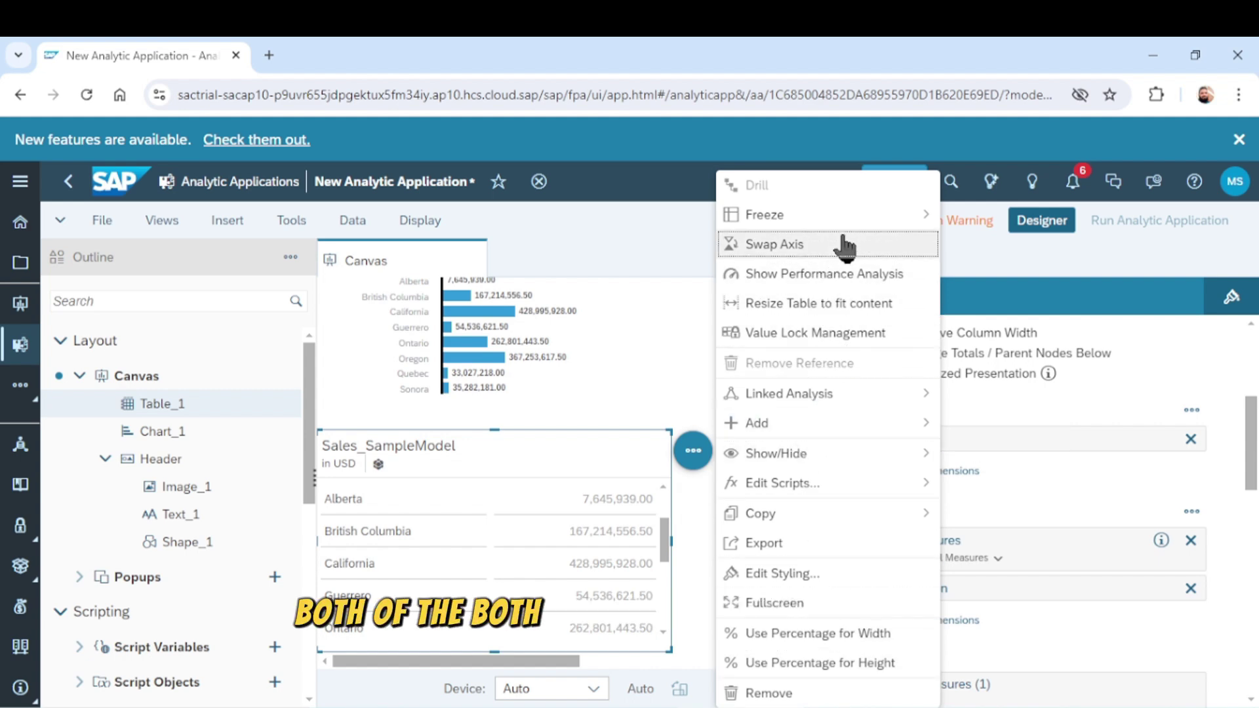
{"action": "mouse_move", "coordinate": [852, 456]}
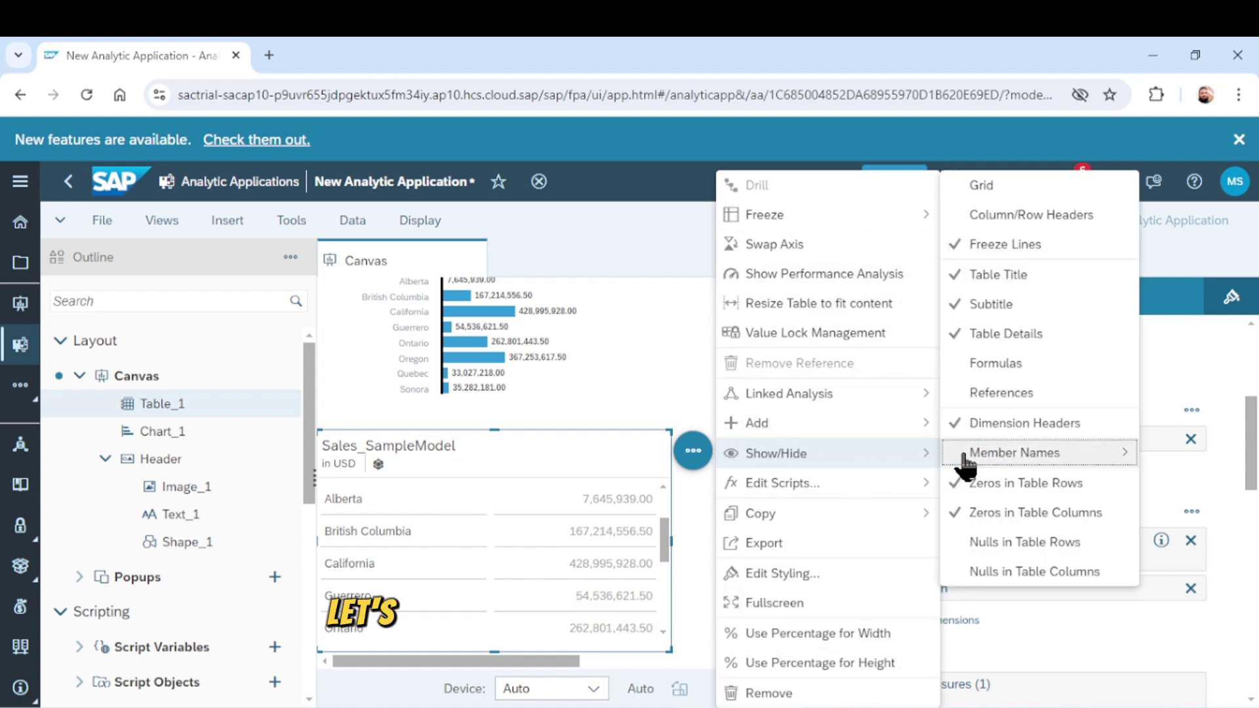
{"action": "left_click", "coordinate": [959, 288]}
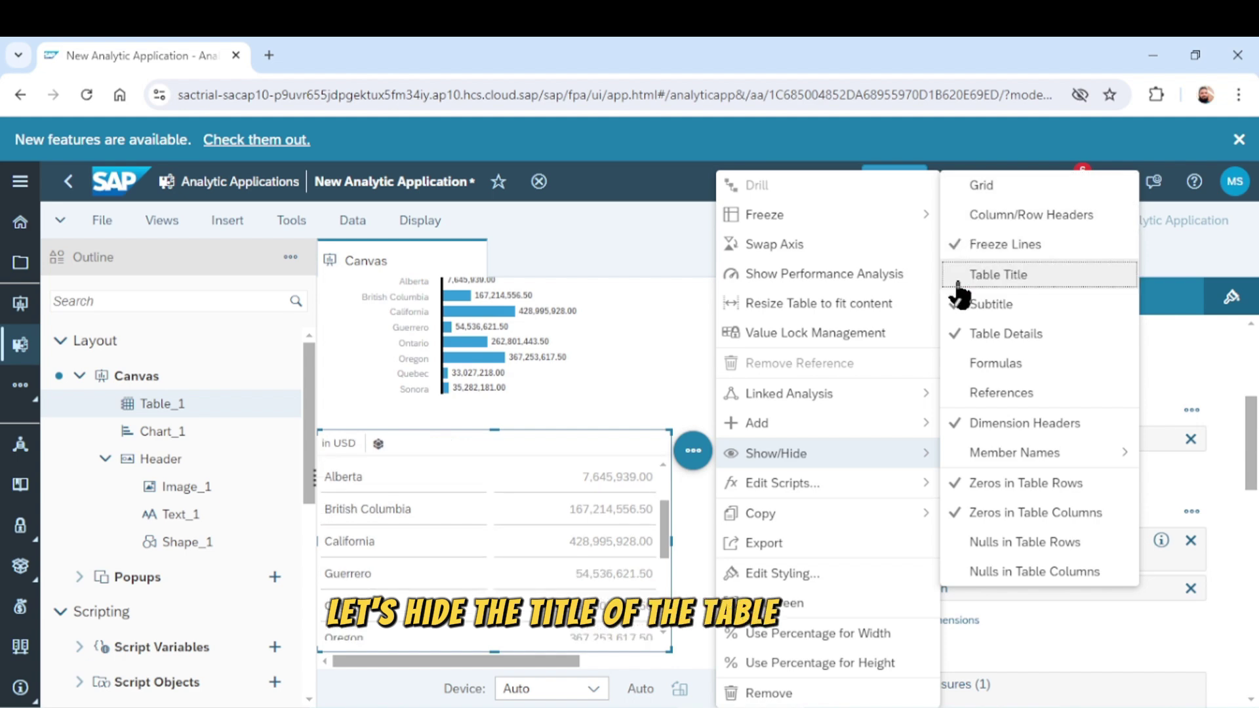
{"action": "left_click", "coordinate": [687, 350]}
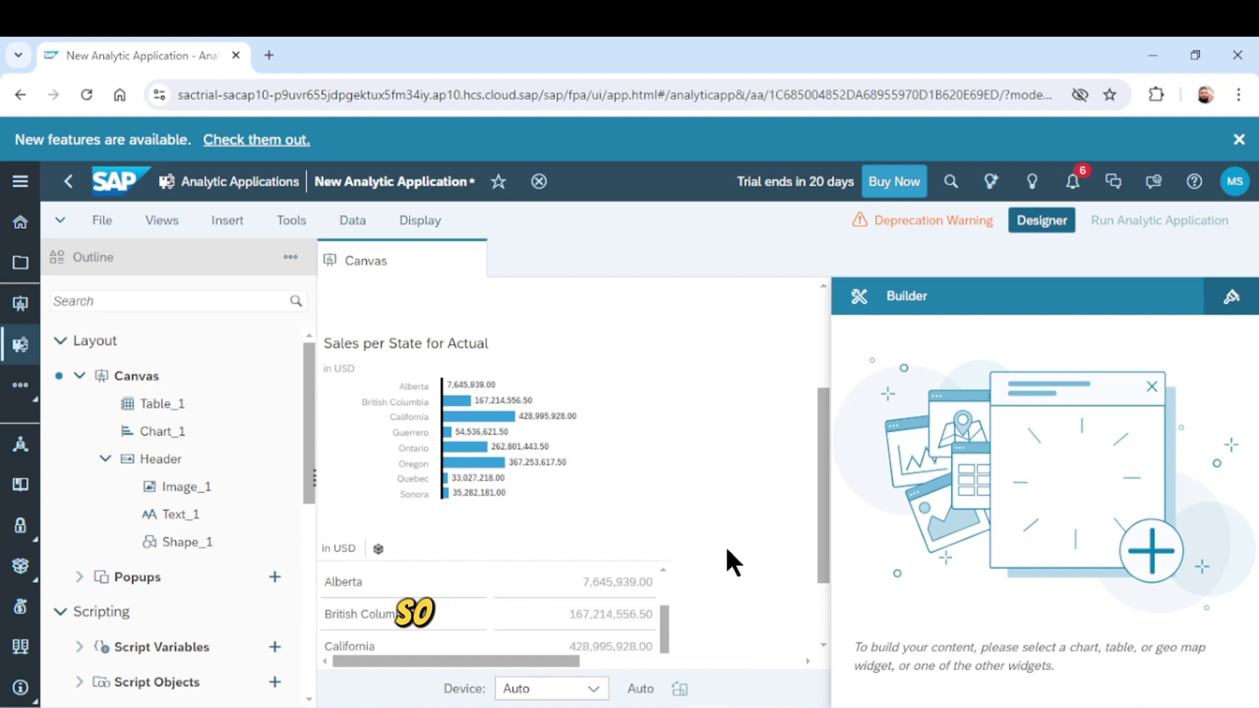
Step: Add a new script variable and name it discount_per
{"action": "left_click", "coordinate": [274, 647]}
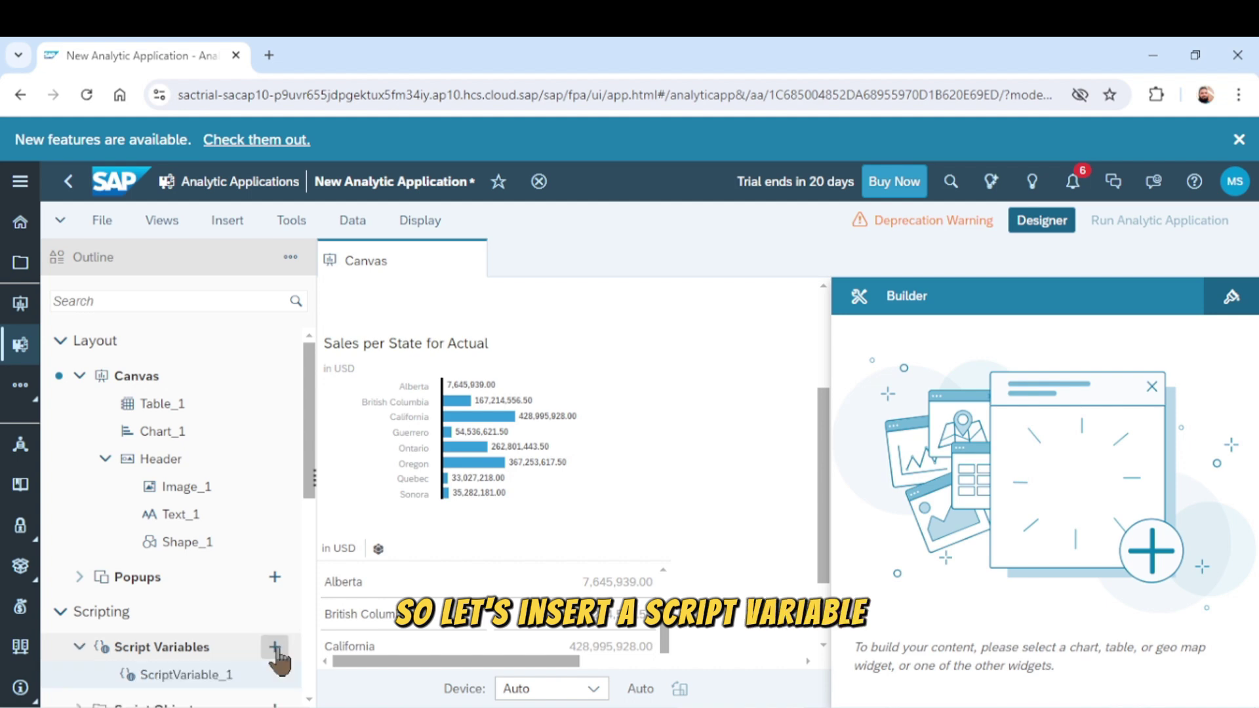
{"action": "scroll", "coordinate": [275, 655], "scroll_direction": "down", "scroll_amount": 3}
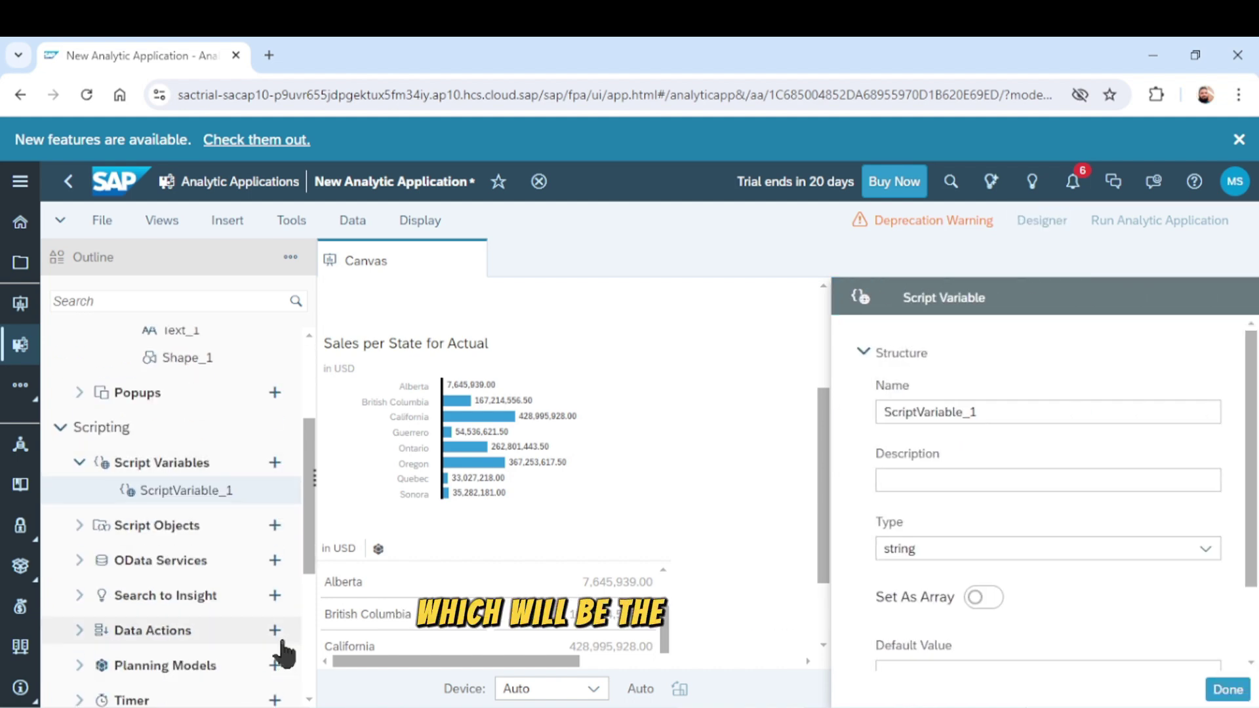
{"action": "left_click_drag", "start_coordinate": [1012, 414], "coordinate": [882, 414]}
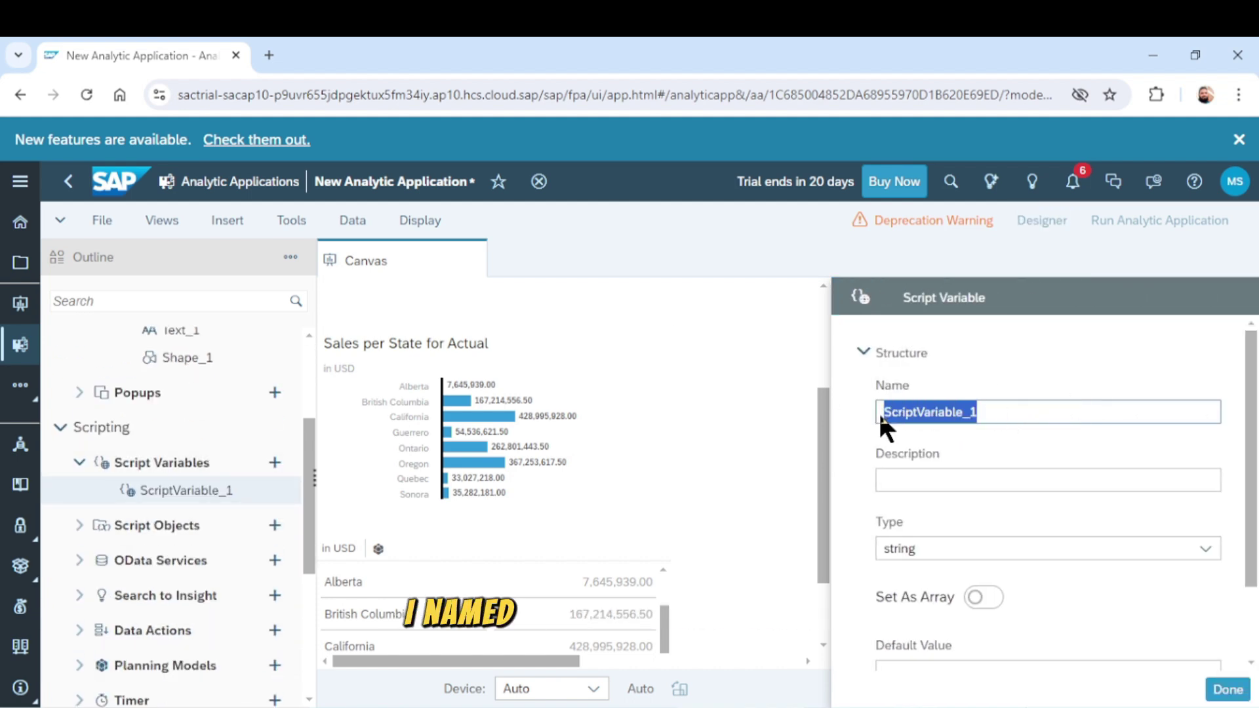
{"action": "type", "text": "discount"}
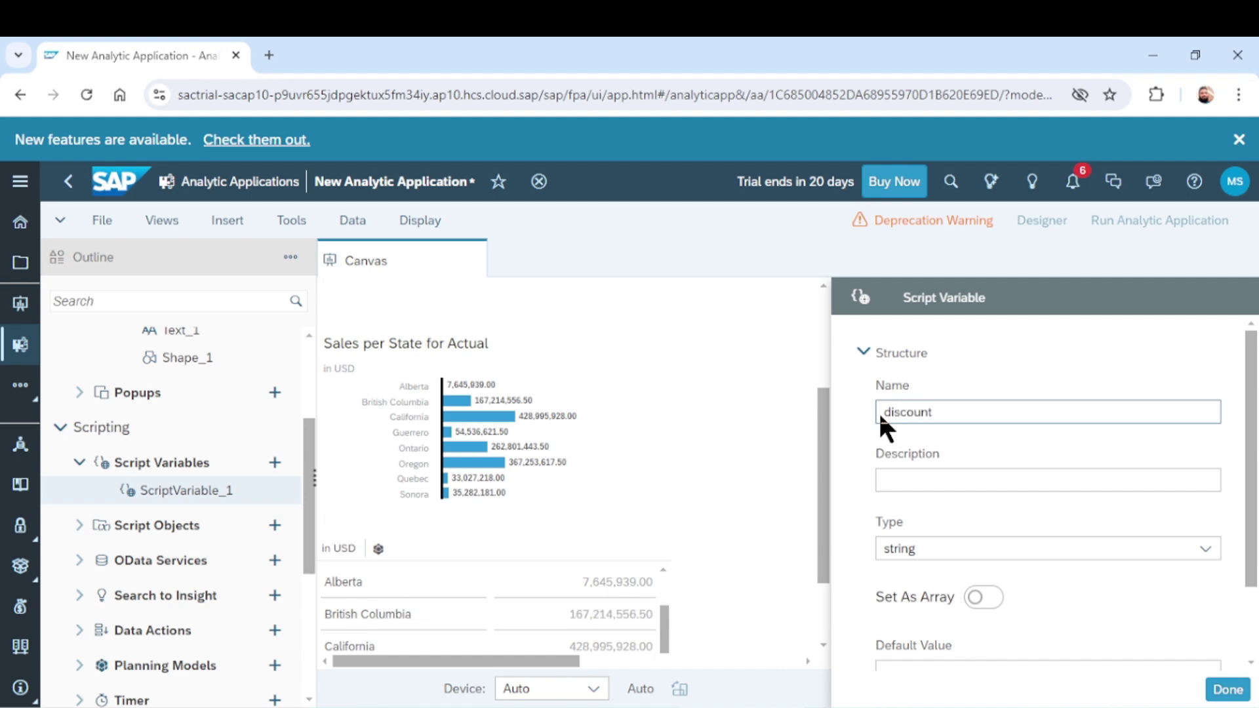
{"action": "type", "text": "_per"}
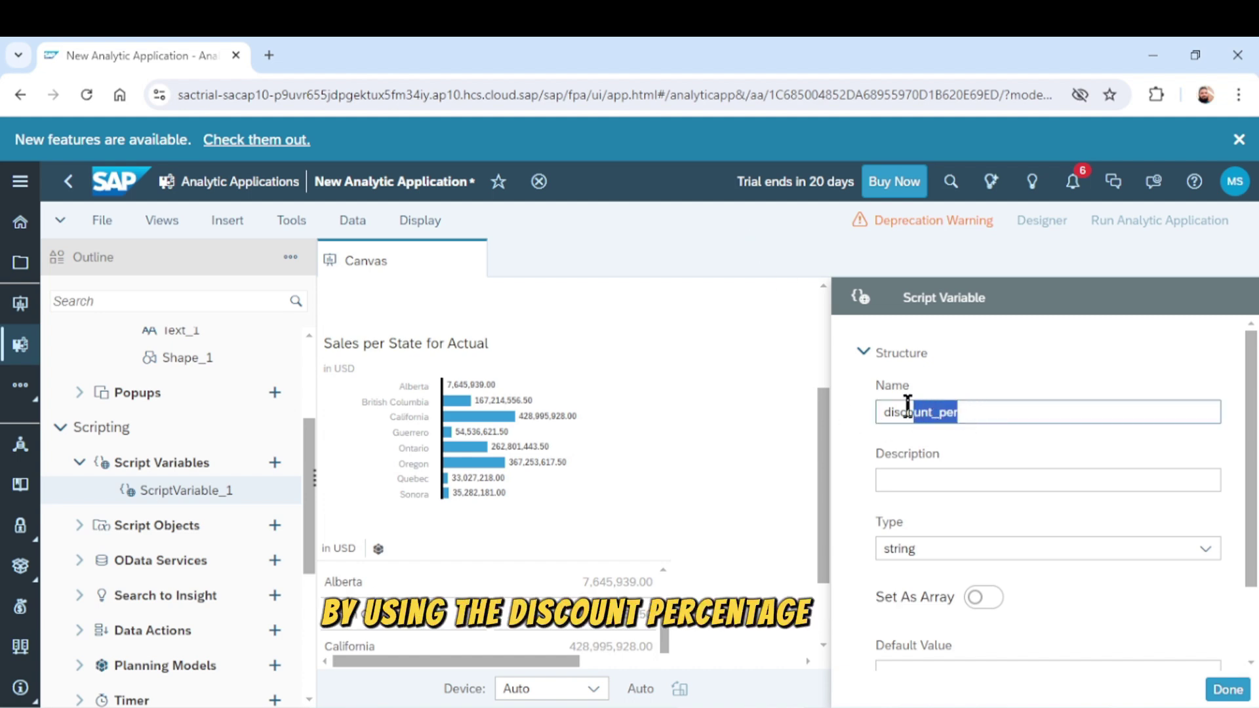
{"action": "left_click_drag", "start_coordinate": [907, 405], "coordinate": [885, 408]}
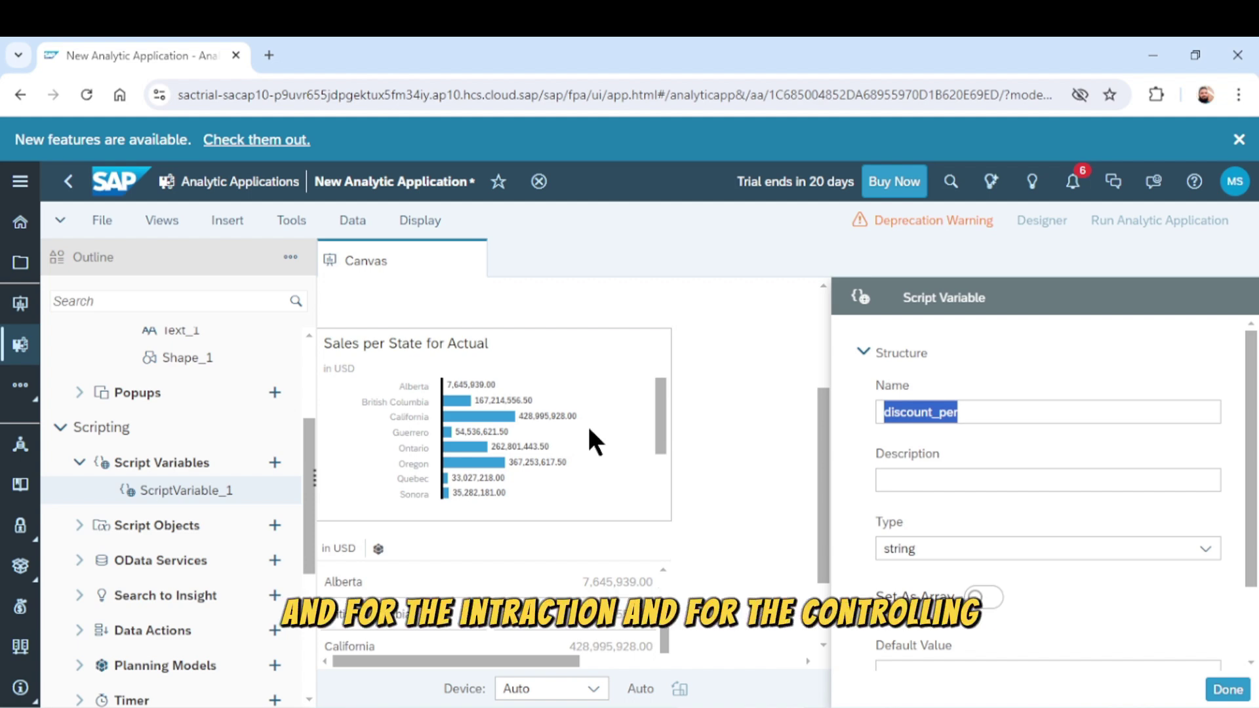
{"action": "scroll", "coordinate": [587, 423], "scroll_direction": "up", "scroll_amount": 2}
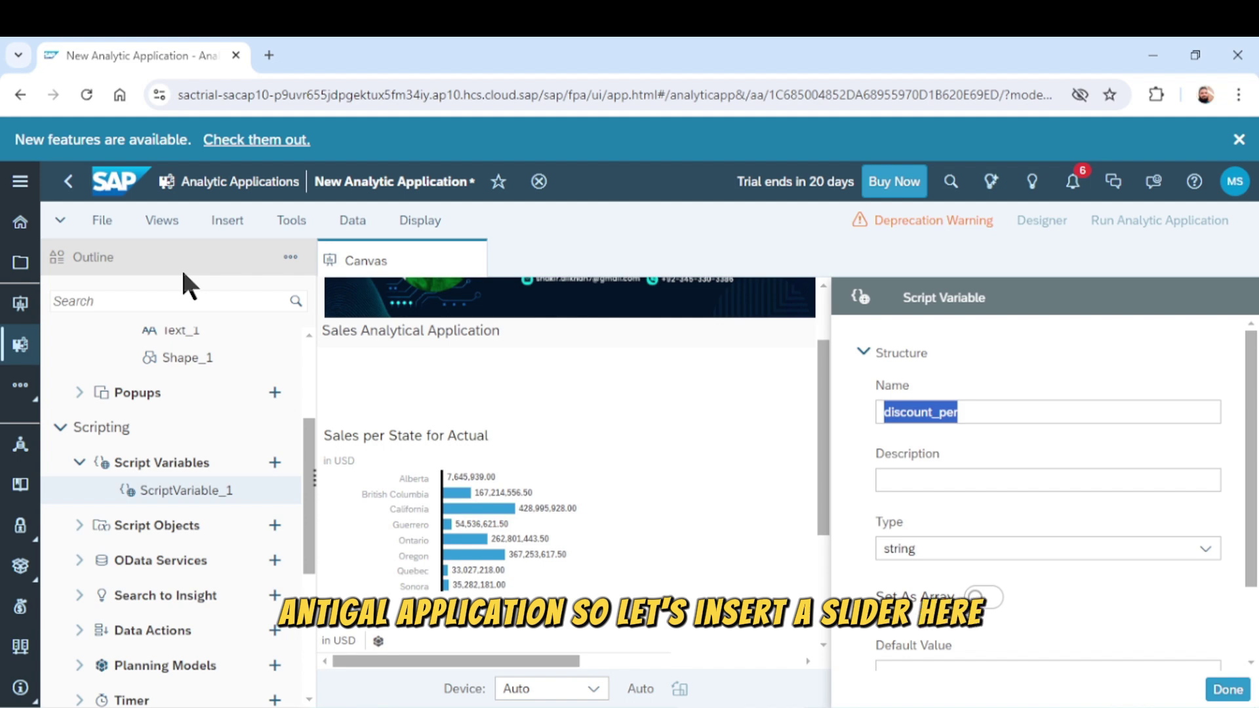
Step: Insert a slider widget, place it below the header banner and stretch it wider
{"action": "left_click", "coordinate": [223, 231]}
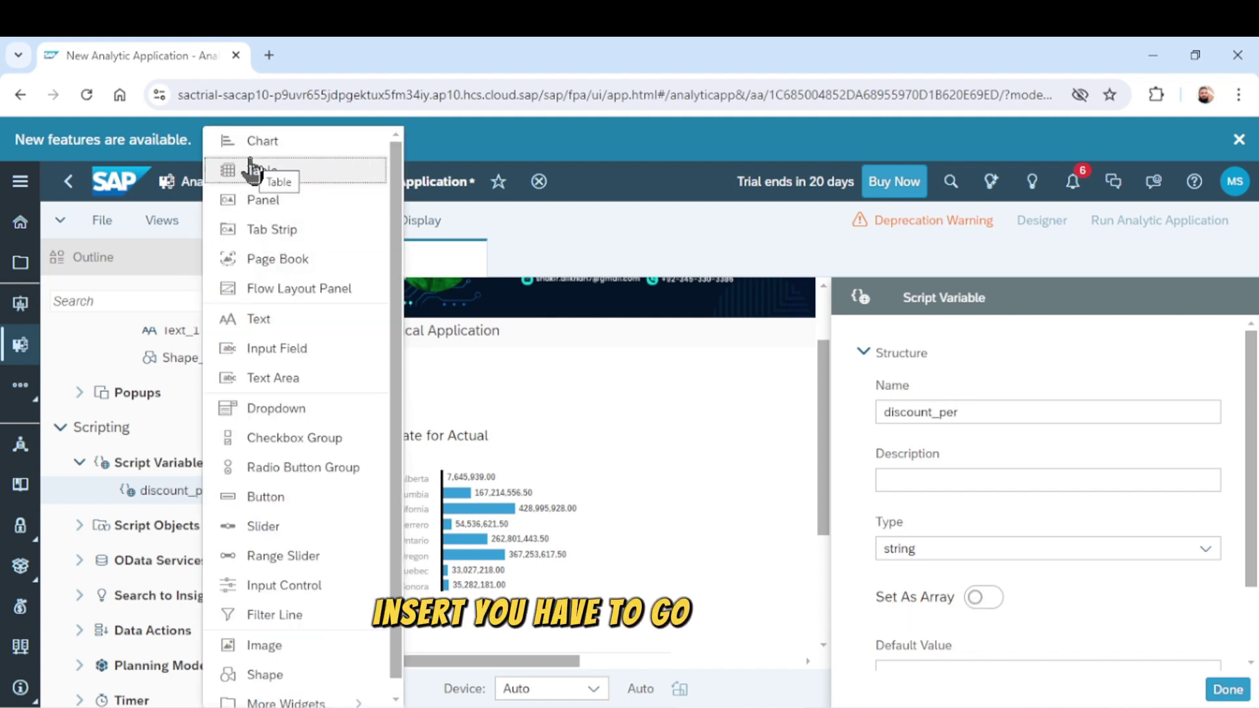
{"action": "left_click", "coordinate": [265, 528]}
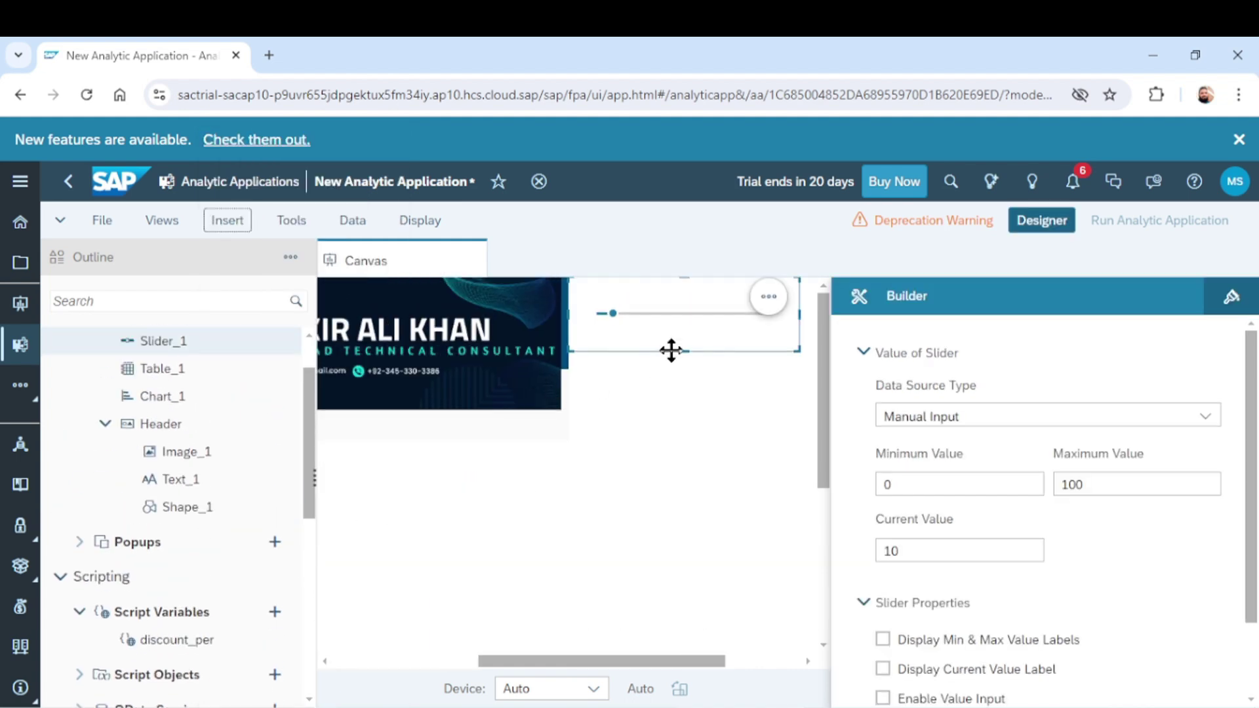
{"action": "left_click_drag", "start_coordinate": [666, 348], "coordinate": [417, 501]}
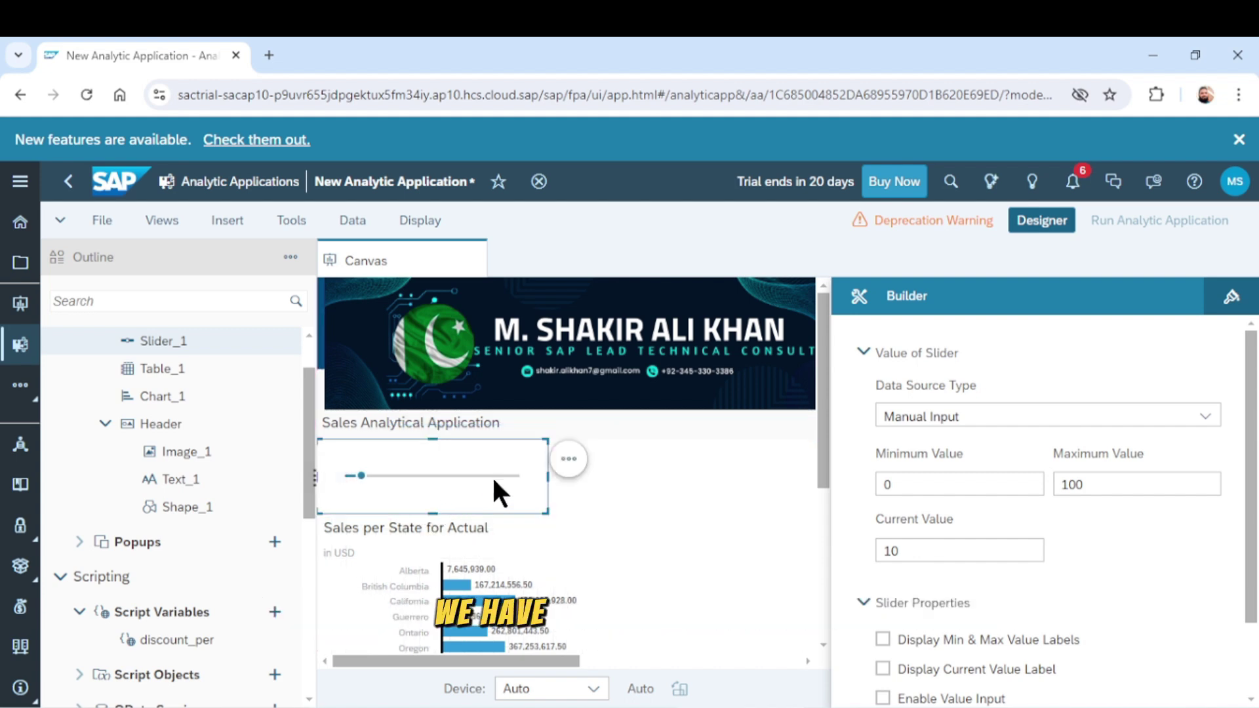
{"action": "left_click_drag", "start_coordinate": [547, 476], "coordinate": [670, 477]}
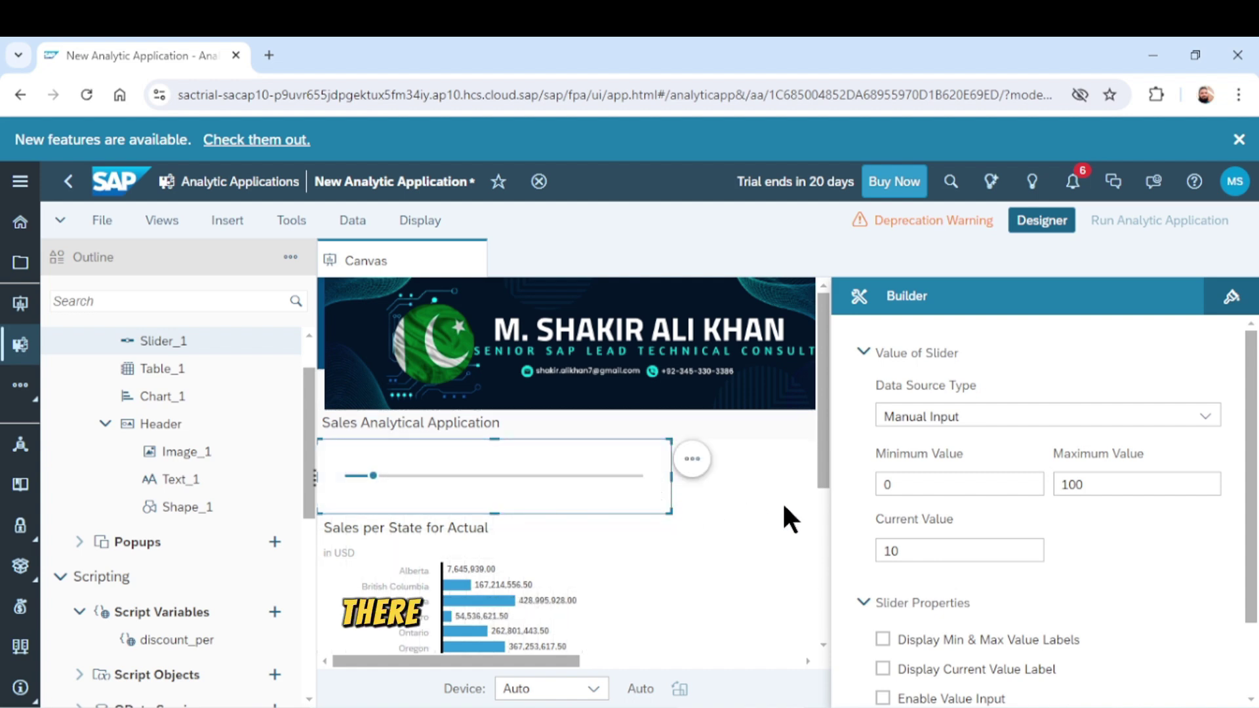
{"action": "left_click", "coordinate": [784, 506]}
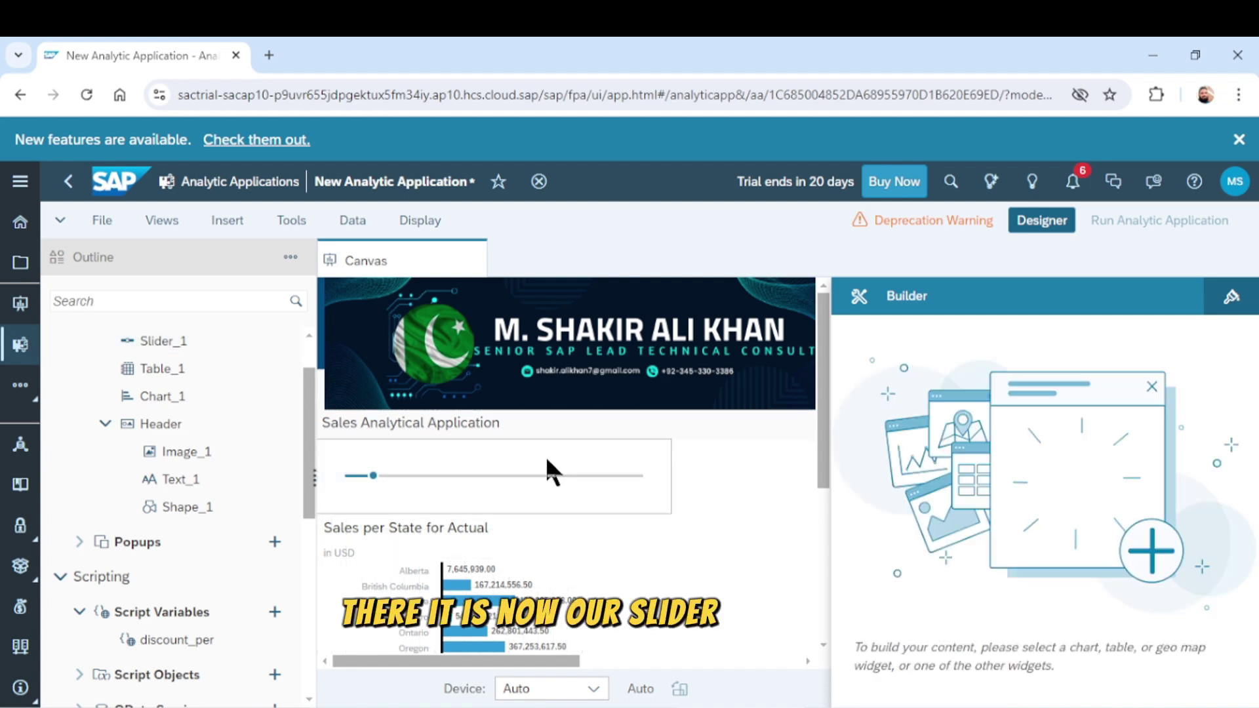
Step: Review the Sales per State chart's measures and dimensions below the slider
{"action": "scroll", "coordinate": [546, 469], "scroll_direction": "down", "scroll_amount": 3}
{"action": "scroll", "coordinate": [546, 468], "scroll_direction": "up", "scroll_amount": 3}
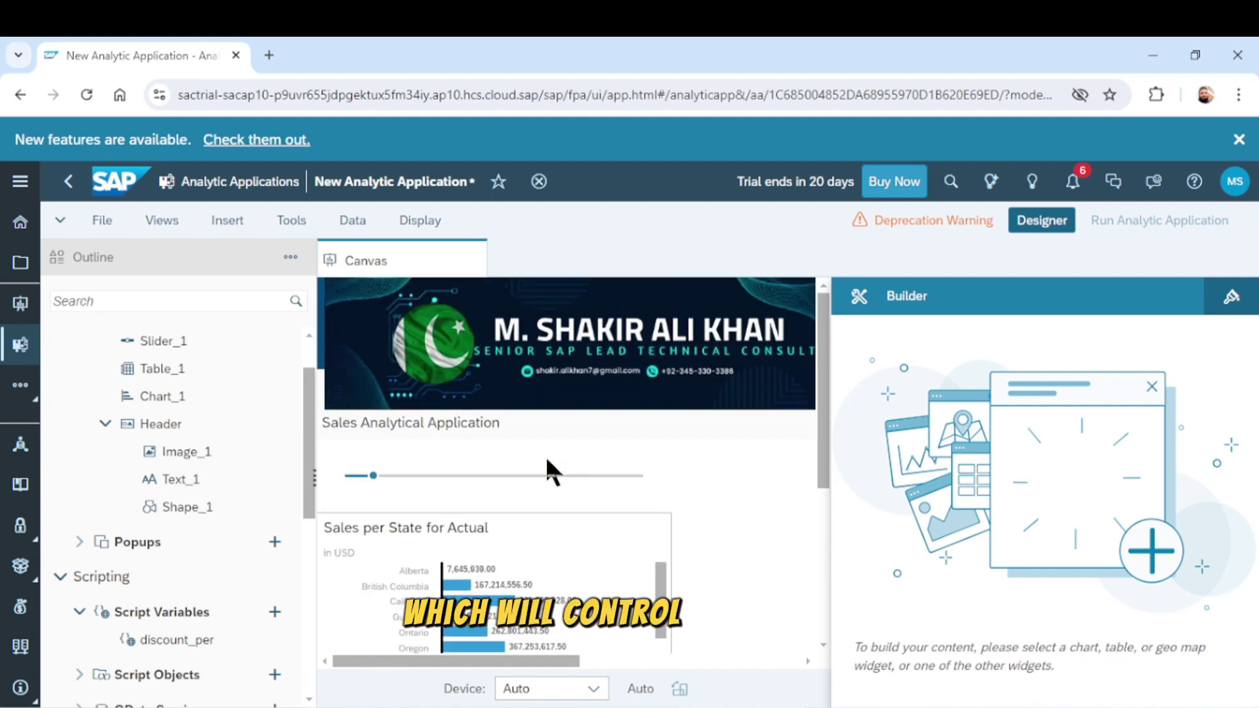
{"action": "scroll", "coordinate": [545, 469], "scroll_direction": "down", "scroll_amount": 3}
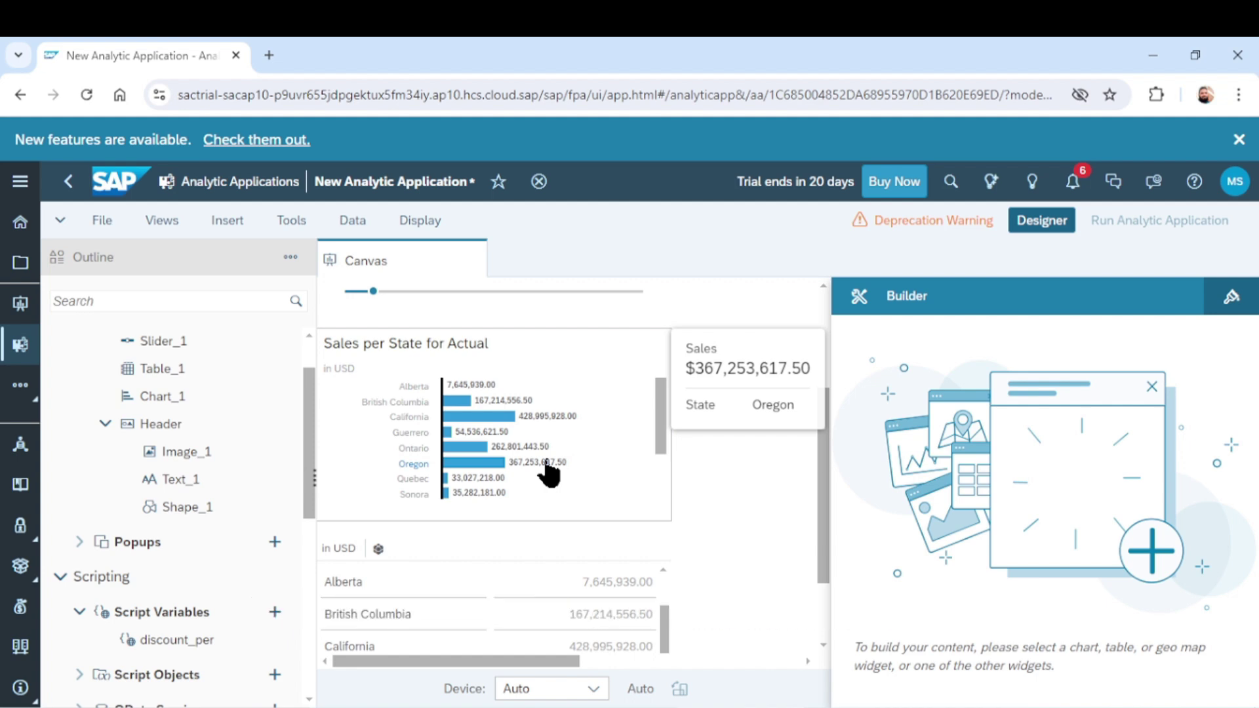
{"action": "scroll", "coordinate": [548, 470], "scroll_direction": "up", "scroll_amount": 3}
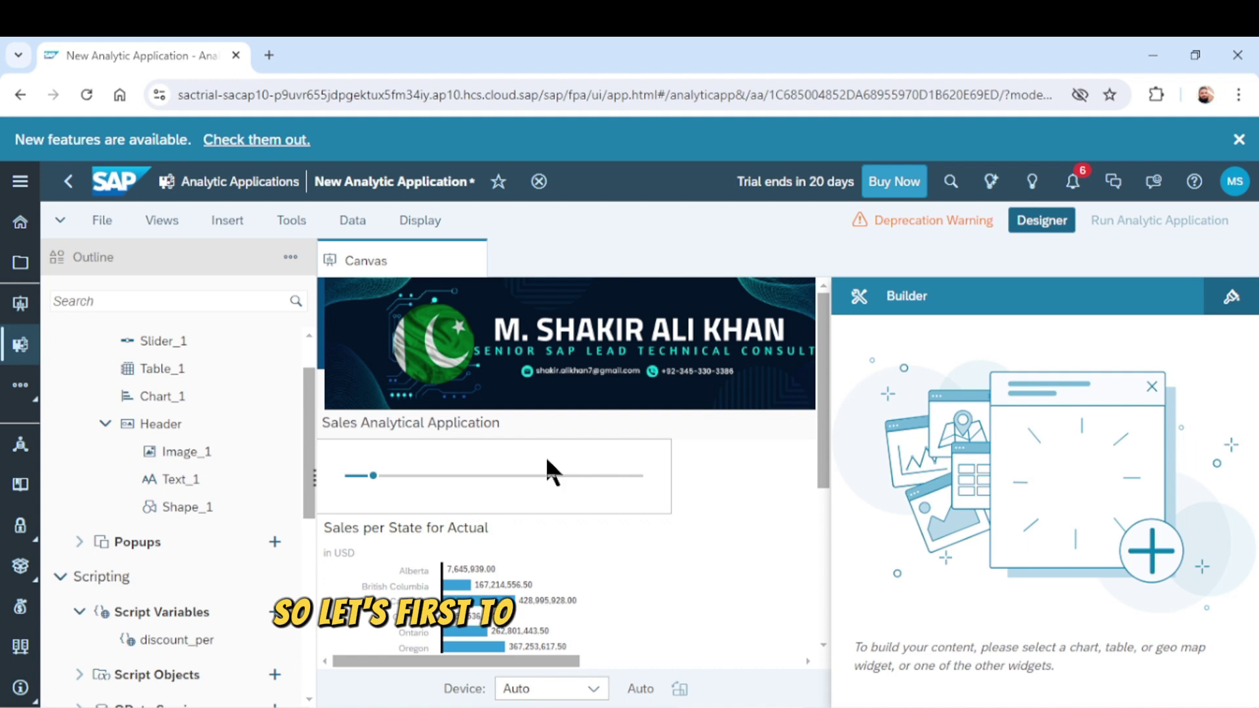
{"action": "scroll", "coordinate": [545, 452], "scroll_direction": "down", "scroll_amount": 1}
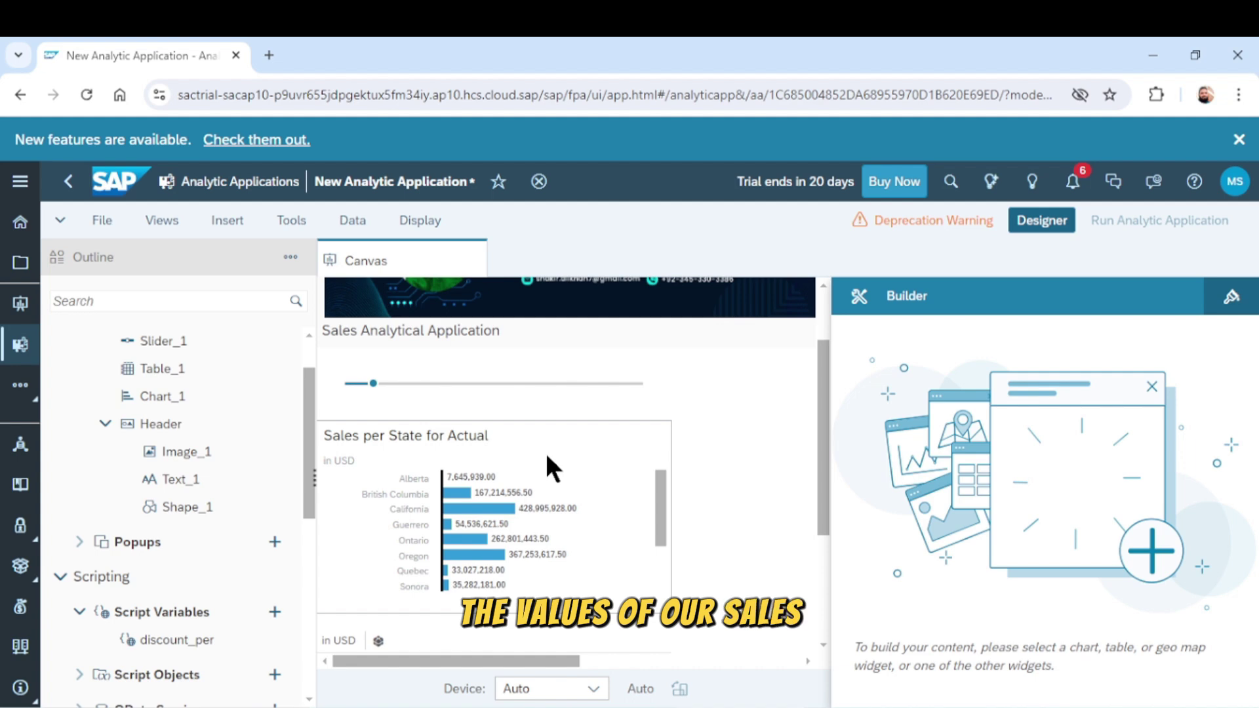
{"action": "left_click", "coordinate": [546, 453]}
{"action": "left_click", "coordinate": [762, 465]}
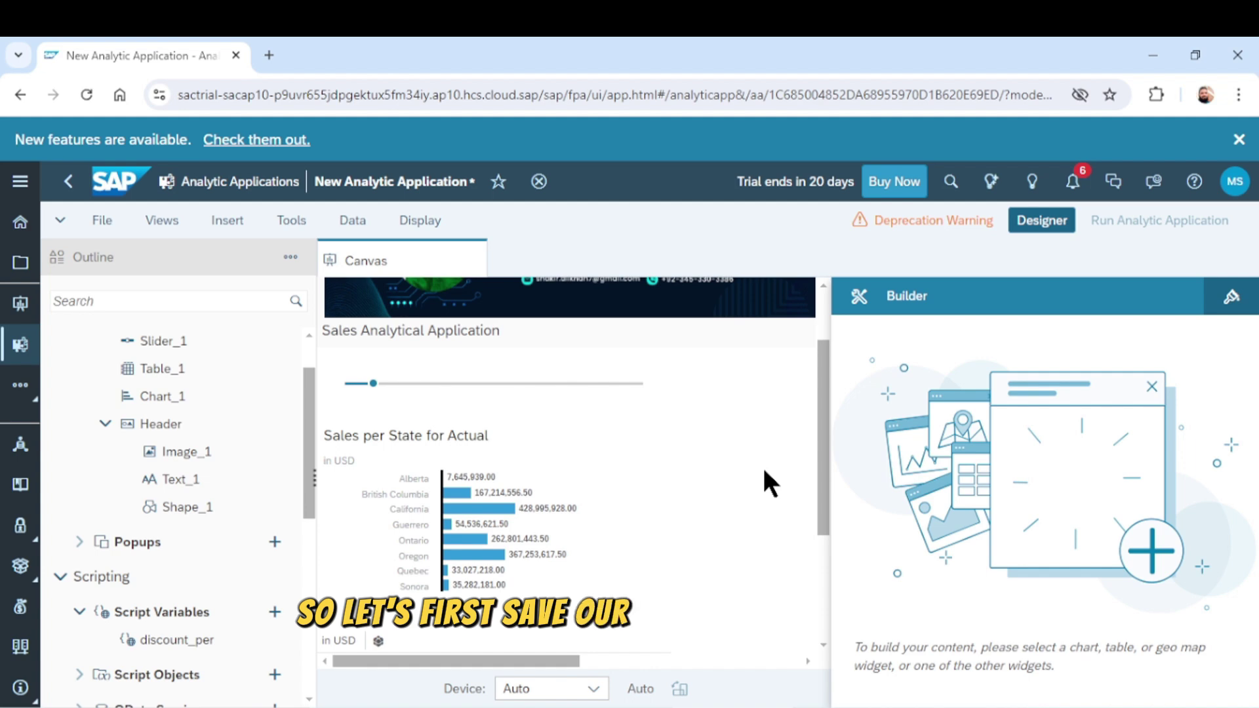
Step: Save the application under the name 'Sales Analytic Application V2'
{"action": "key", "text": "ctrl+s"}
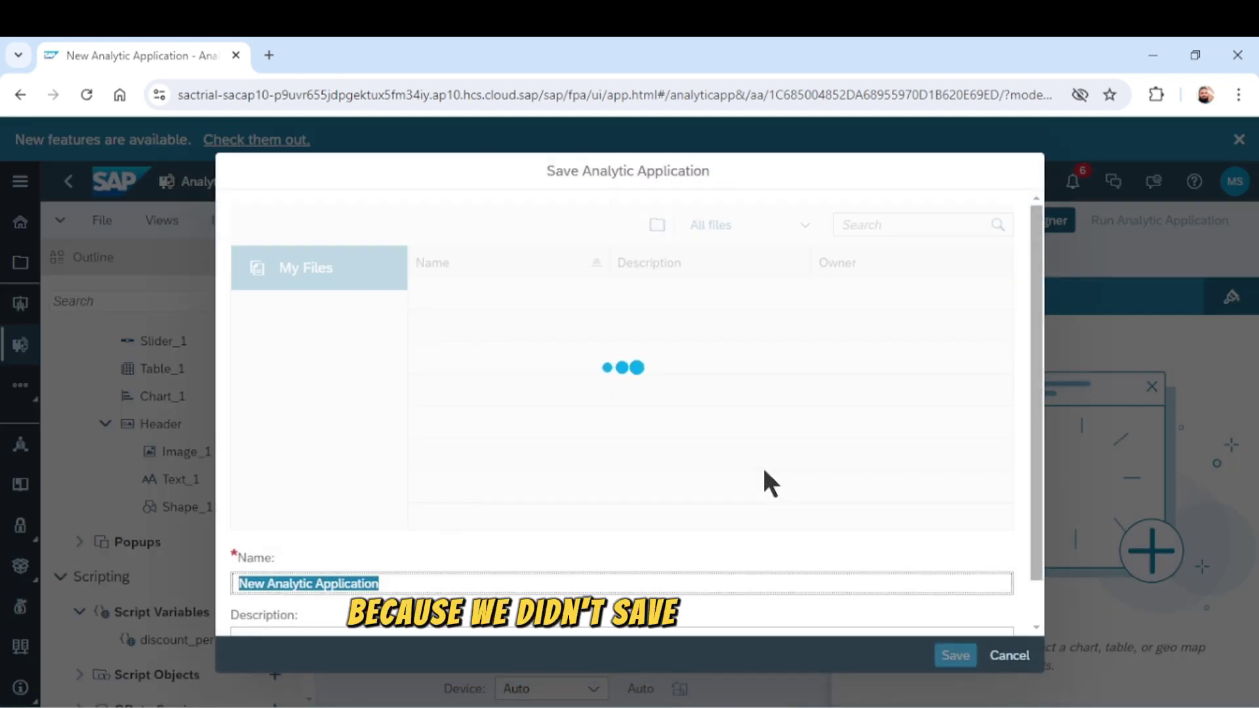
{"action": "key", "text": "Home"}
{"action": "key", "text": "Delete"}
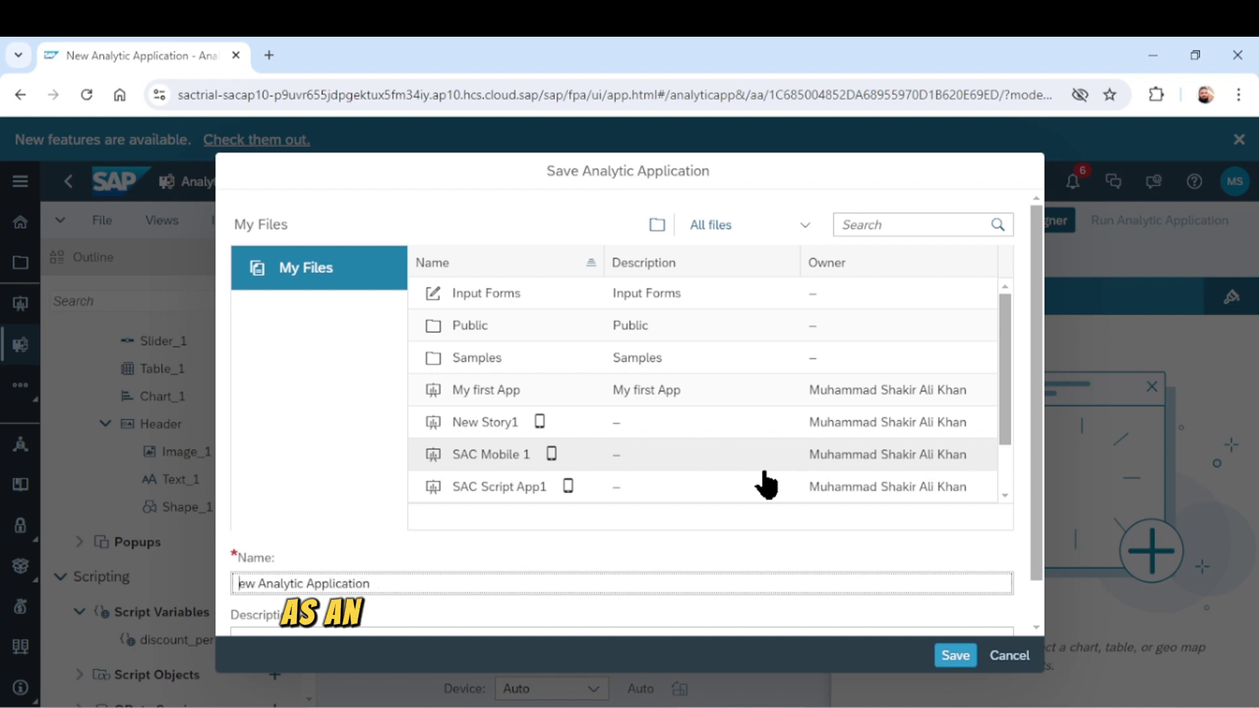
{"action": "key", "text": "Delete"}
{"action": "key", "text": "Delete"}
{"action": "key", "text": "Delete"}
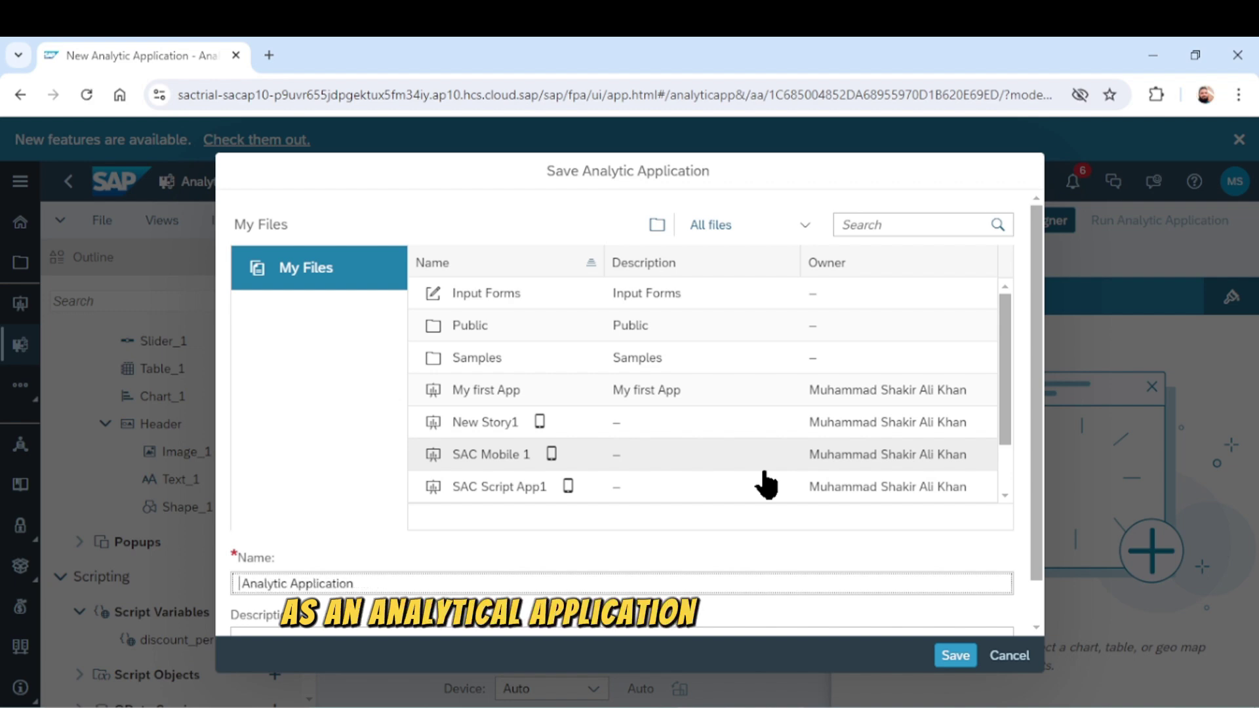
{"action": "type", "text": "Sal "}
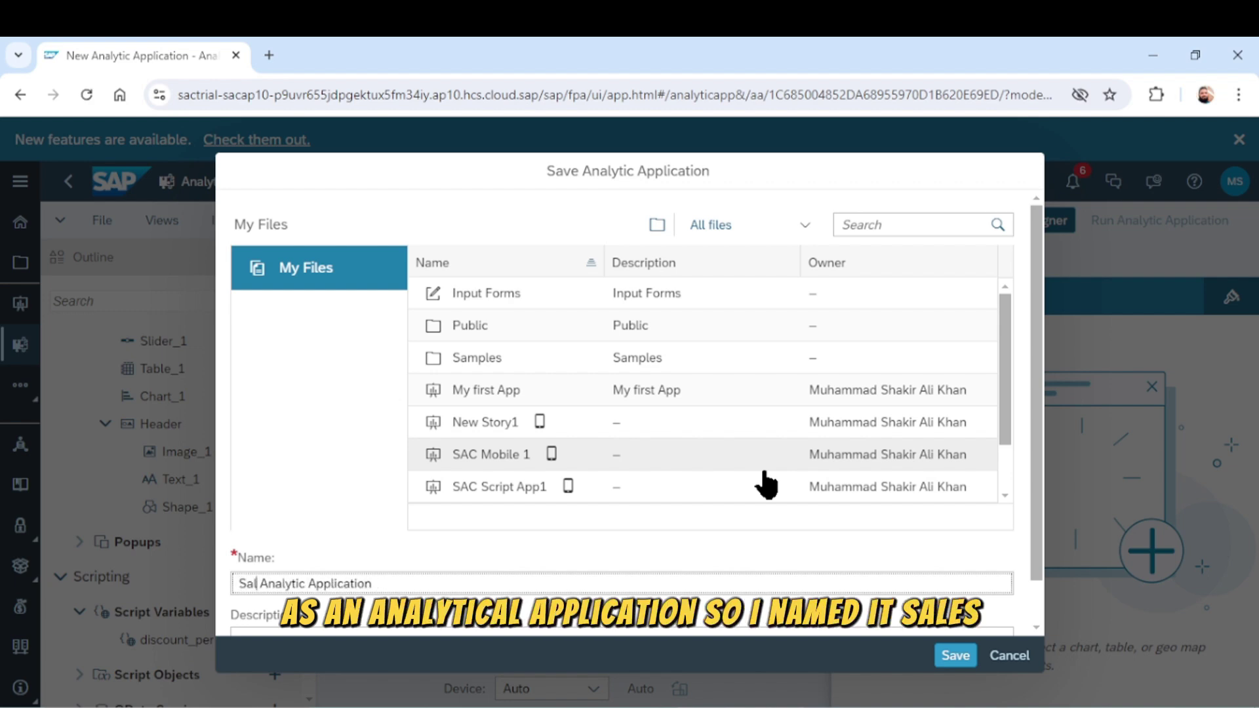
{"action": "type", "text": "s"}
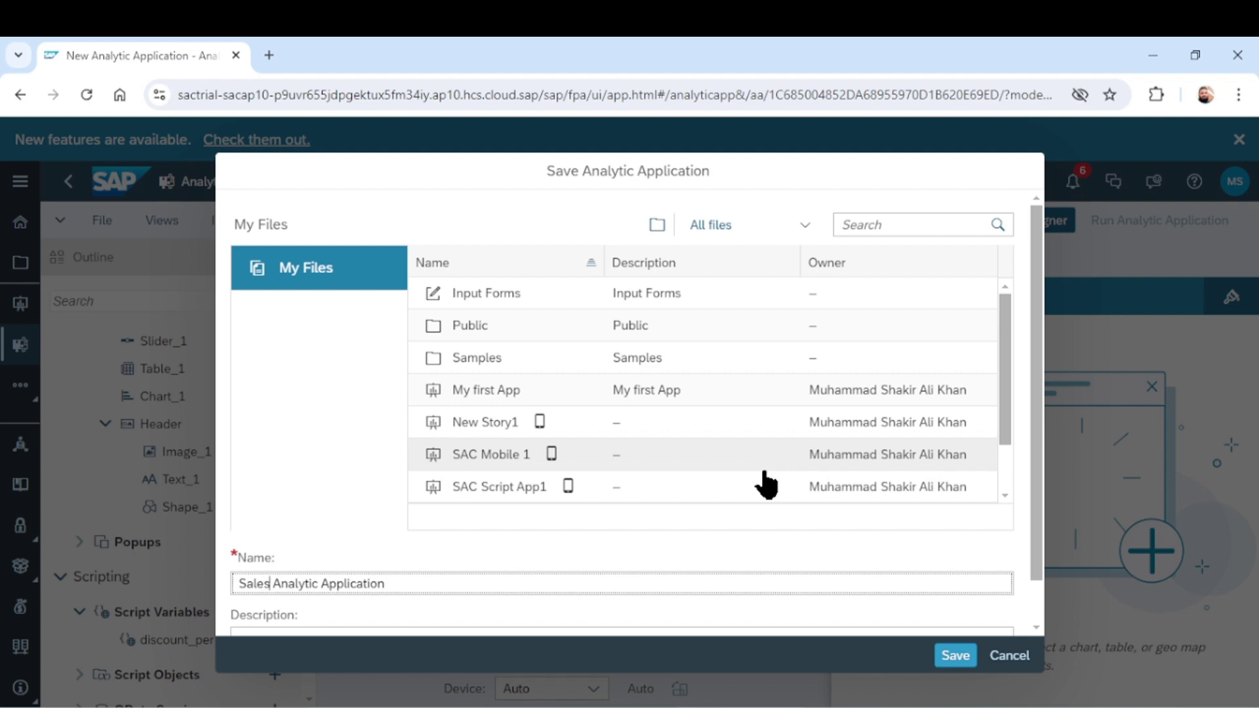
{"action": "key", "text": "End"}
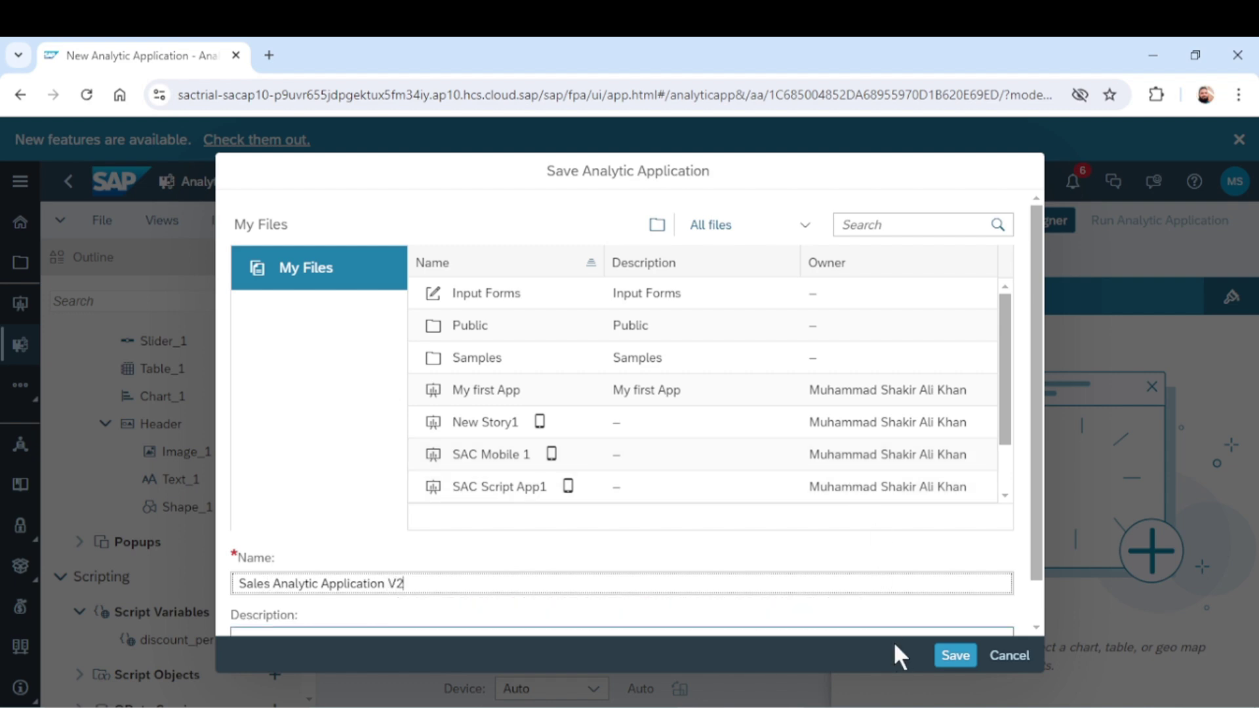
{"action": "left_click", "coordinate": [951, 656]}
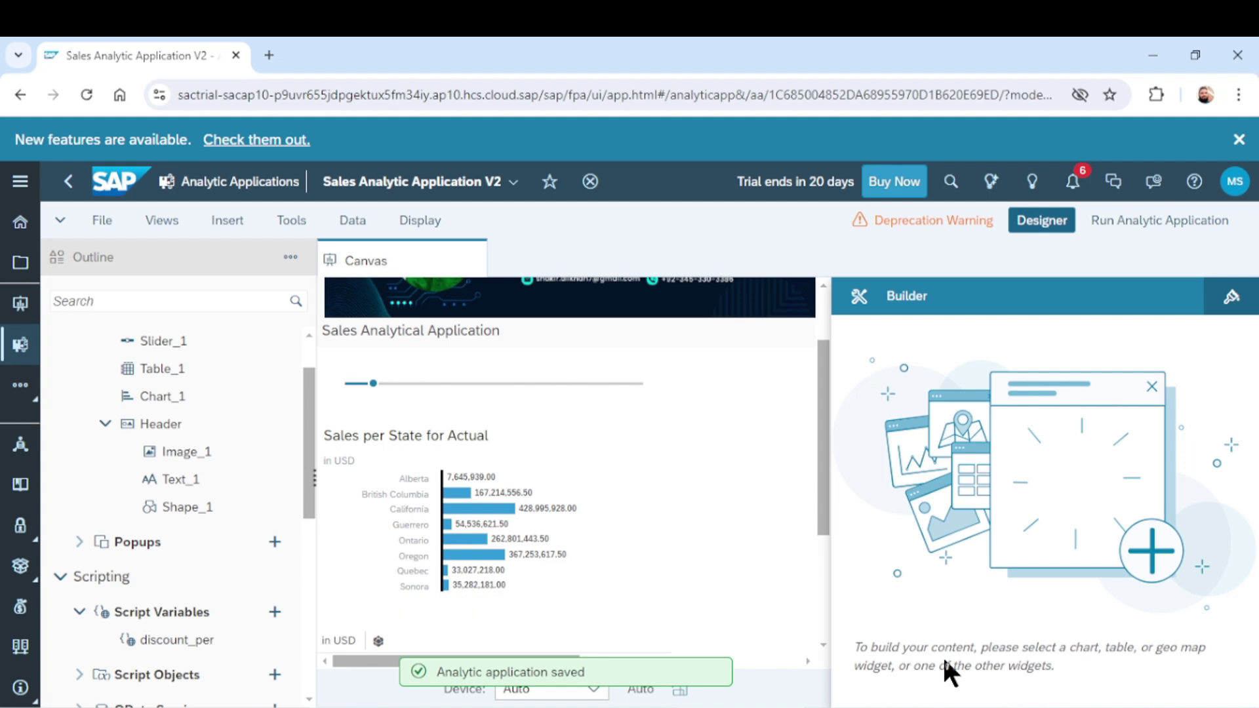
Step: Select the Sales per State chart to check its Sales measure, then open discount_per's settings
{"action": "left_click", "coordinate": [575, 495]}
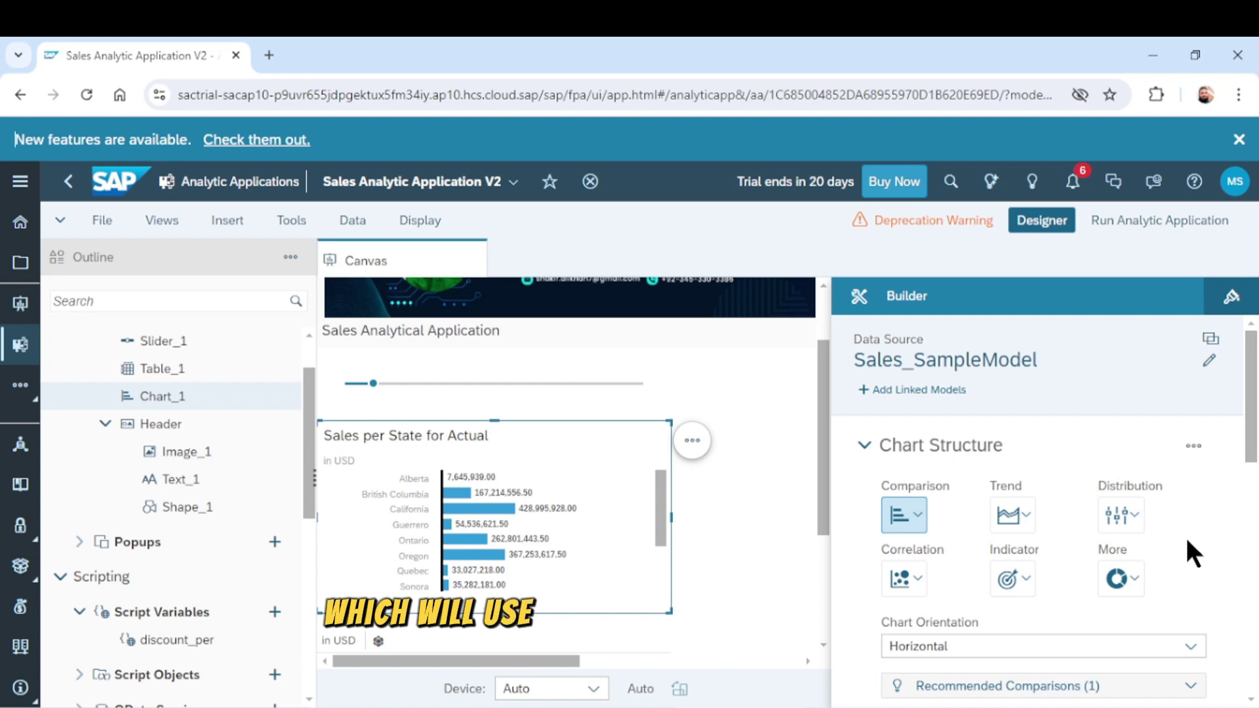
{"action": "scroll", "coordinate": [1186, 544], "scroll_direction": "down", "scroll_amount": 3}
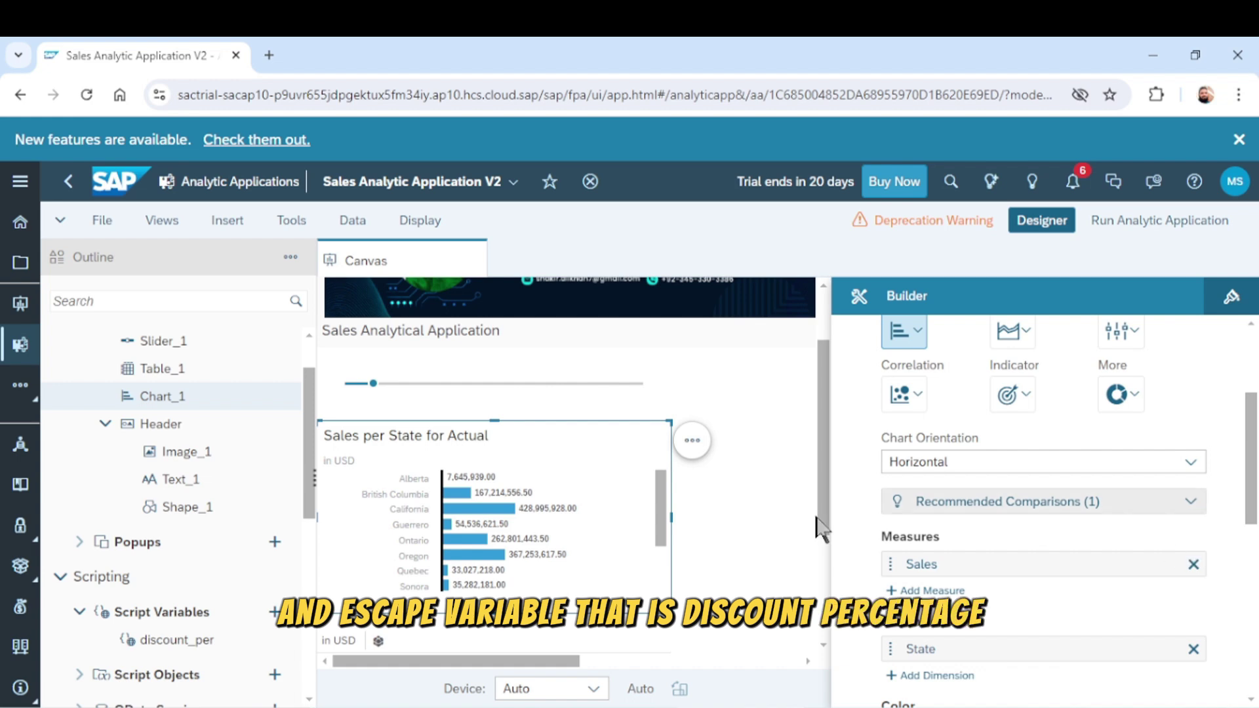
{"action": "left_click", "coordinate": [186, 643]}
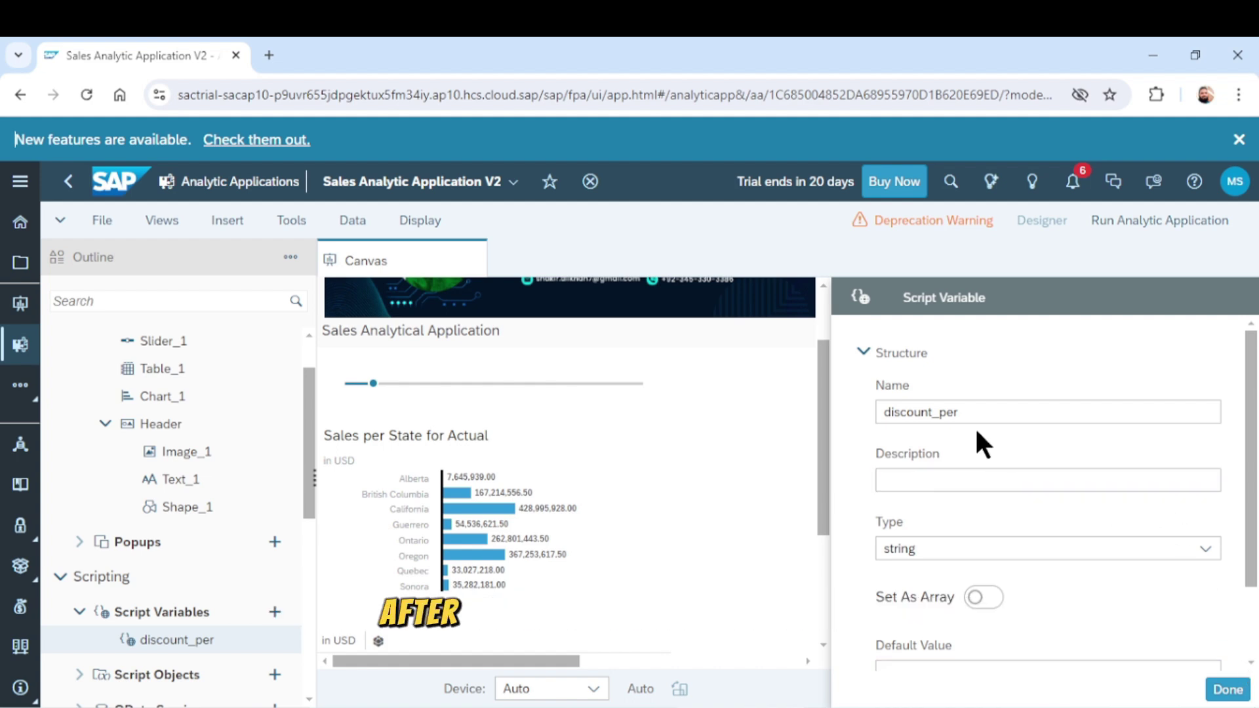
Step: Make discount_per a number variable with default value 0, then reselect the Sales per State chart
{"action": "left_click", "coordinate": [1205, 550]}
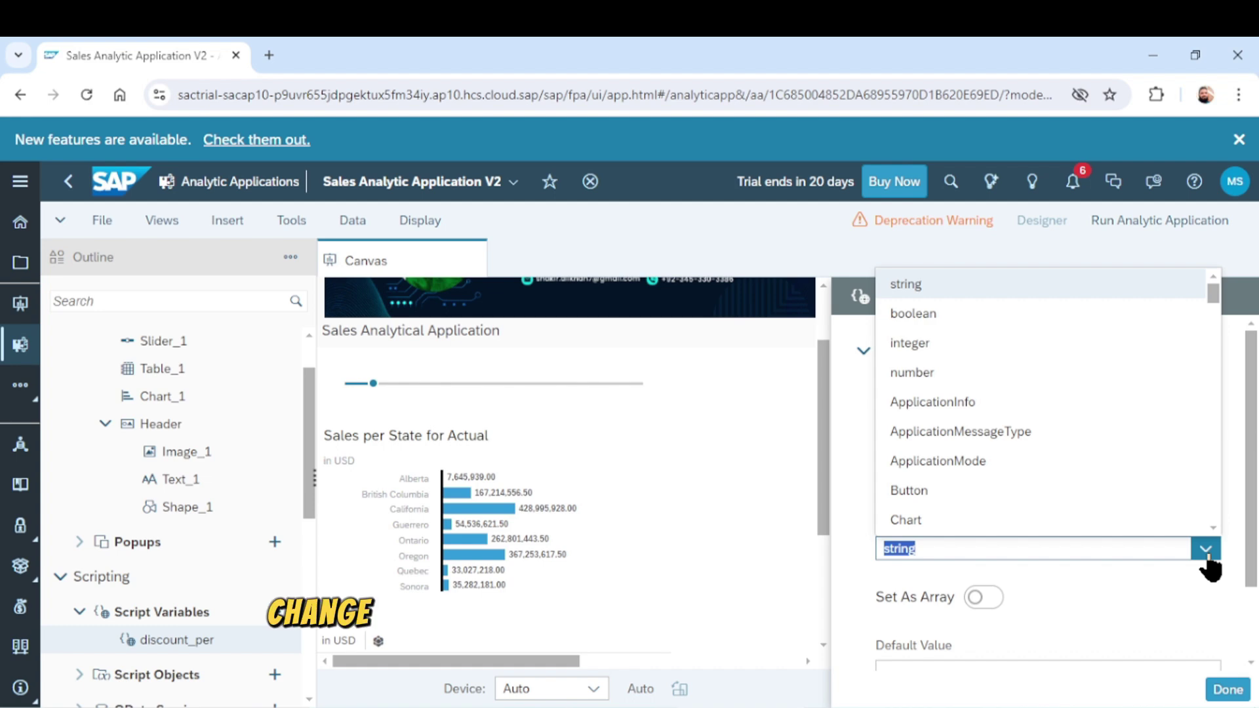
{"action": "left_click", "coordinate": [925, 374]}
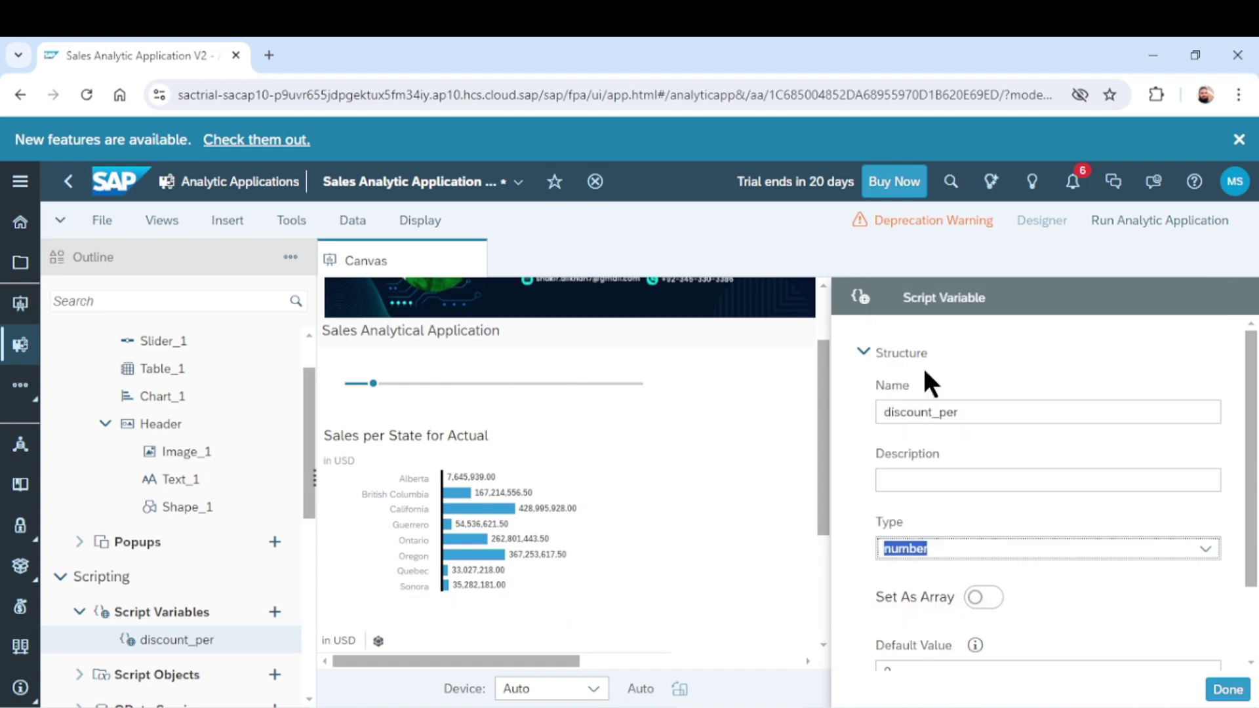
{"action": "scroll", "coordinate": [1121, 620], "scroll_direction": "down", "scroll_amount": 2}
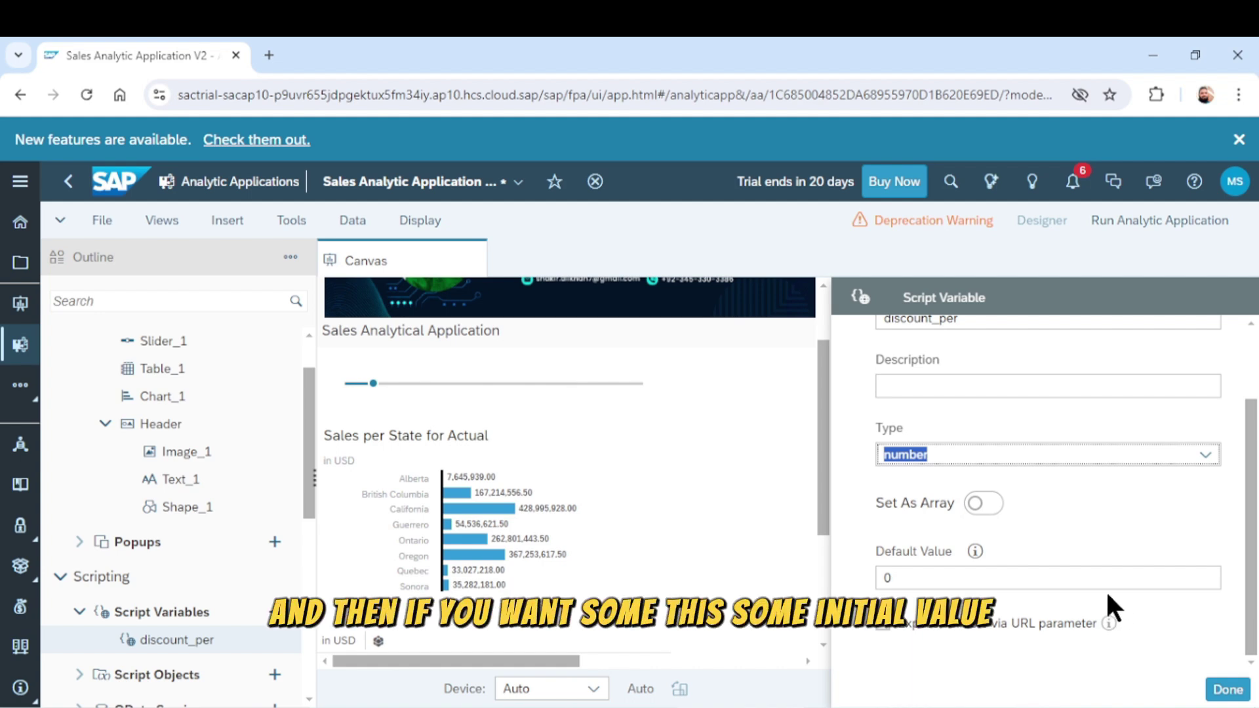
{"action": "left_click", "coordinate": [924, 577]}
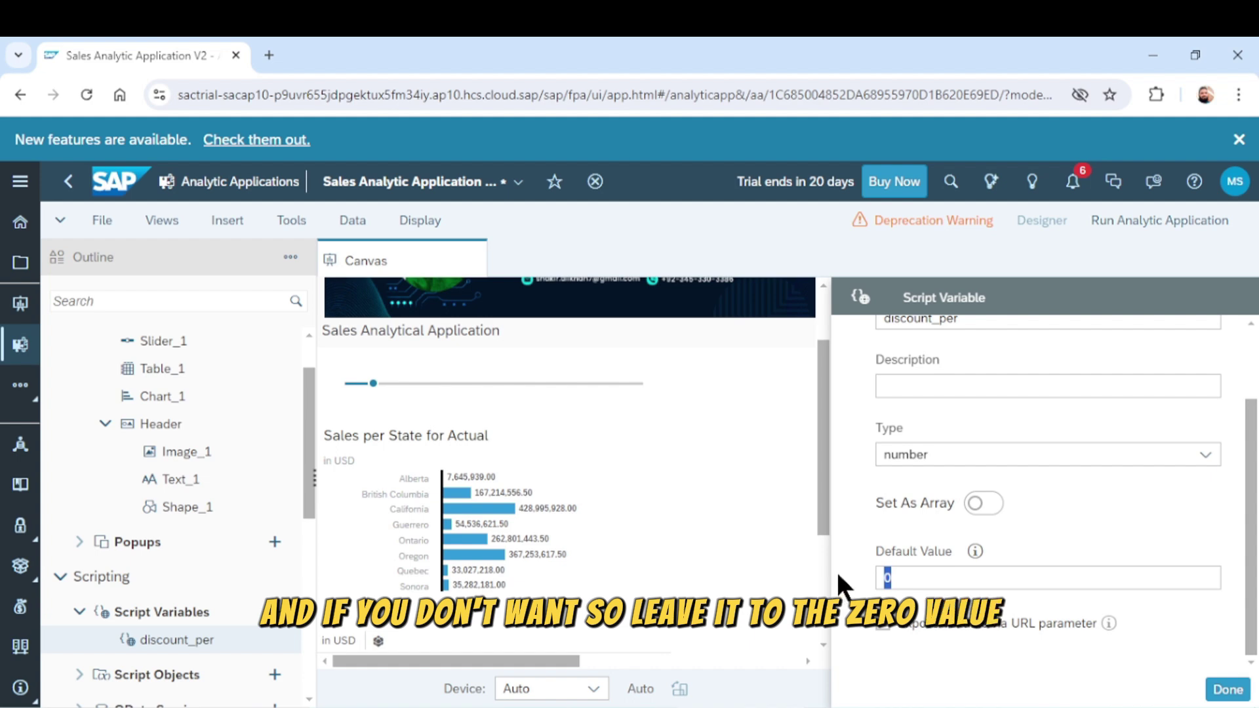
{"action": "left_click", "coordinate": [1235, 689]}
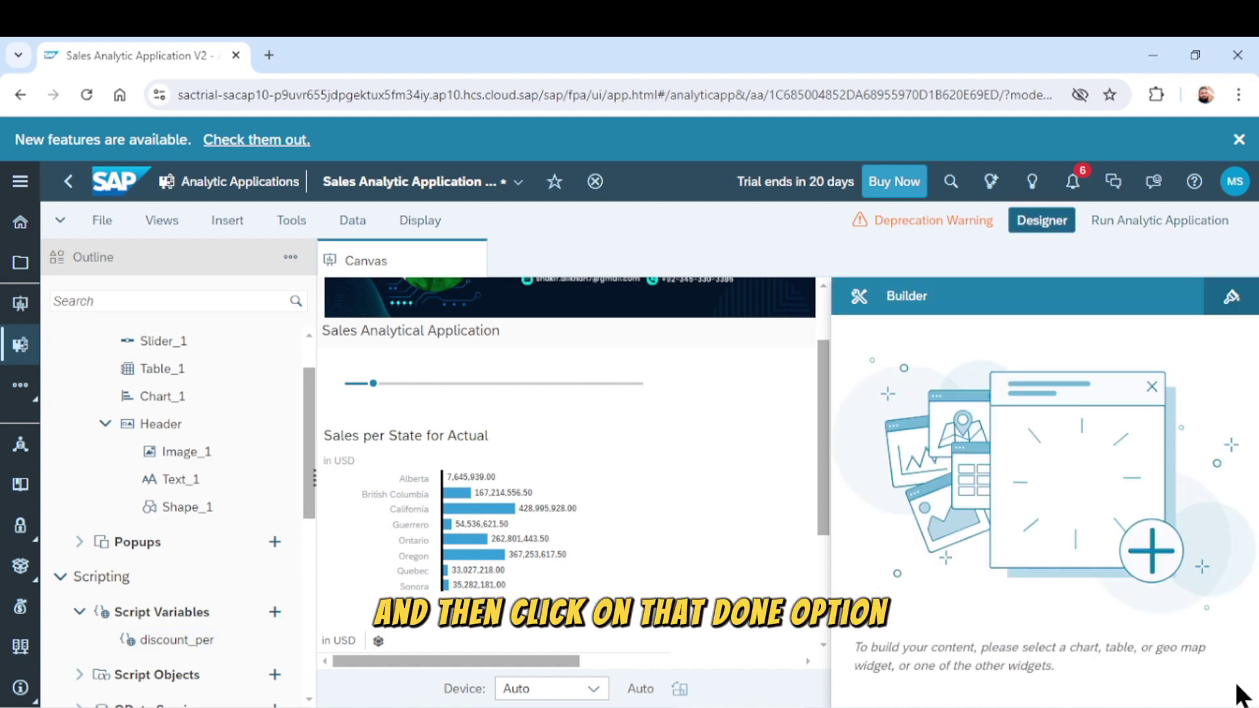
{"action": "left_click", "coordinate": [568, 505]}
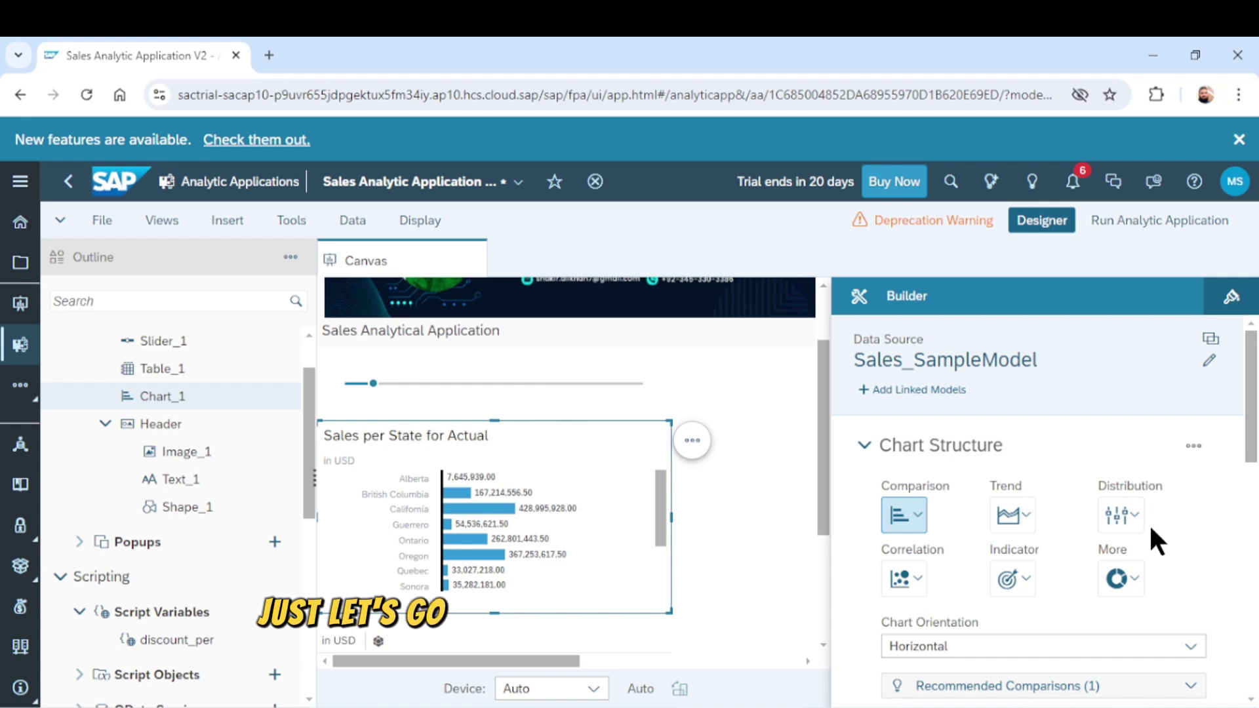
{"action": "scroll", "coordinate": [1151, 530], "scroll_direction": "down", "scroll_amount": 3}
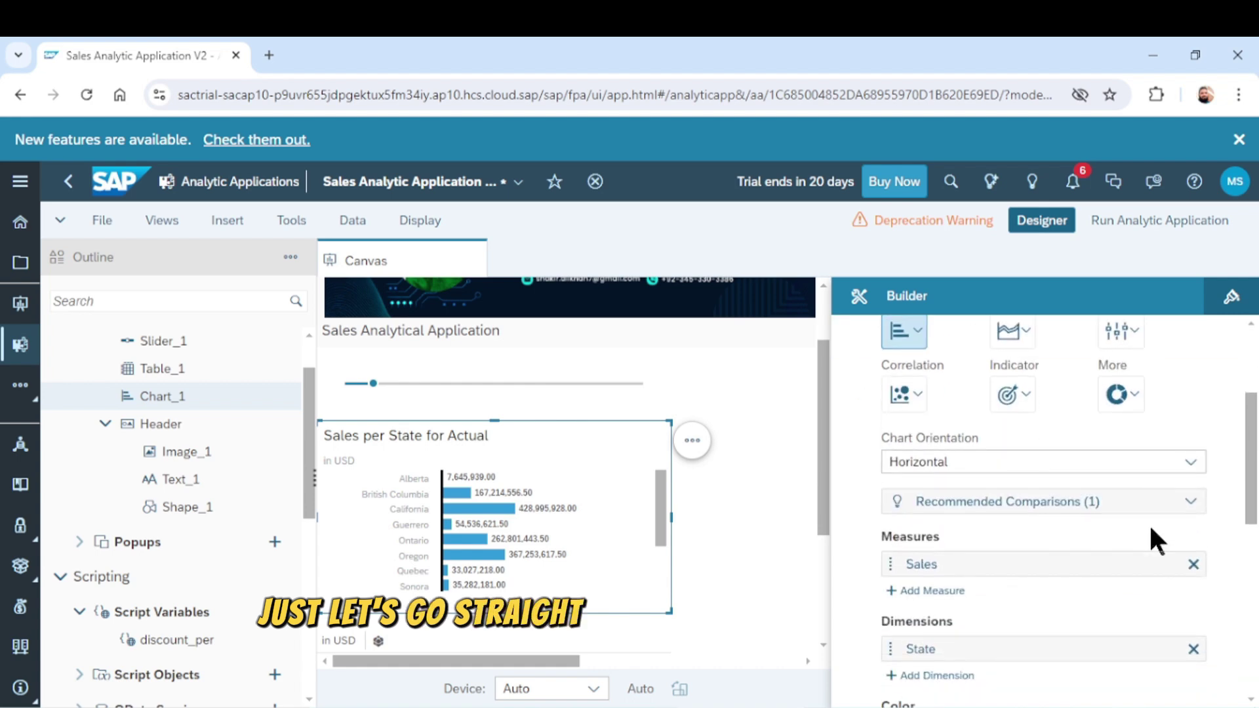
Step: Create a calculated measure named cal_sales for the chart and begin its formula with 'sa'
{"action": "left_click", "coordinate": [925, 591]}
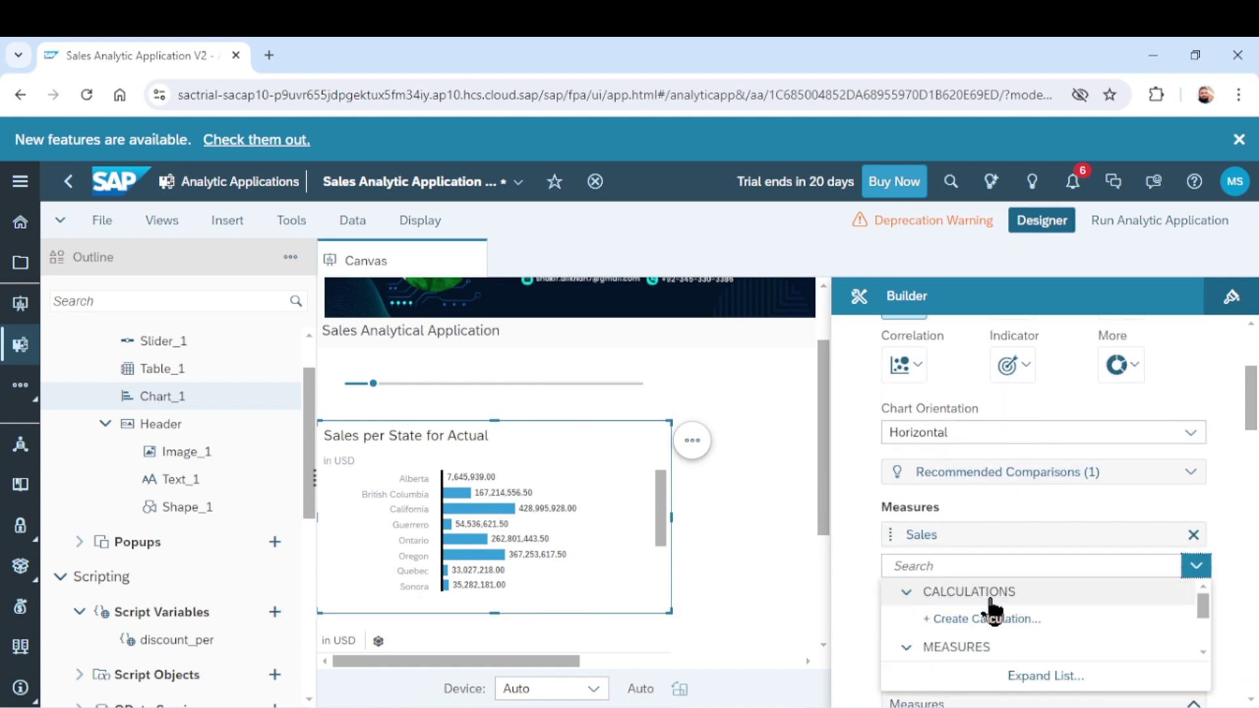
{"action": "left_click", "coordinate": [992, 620]}
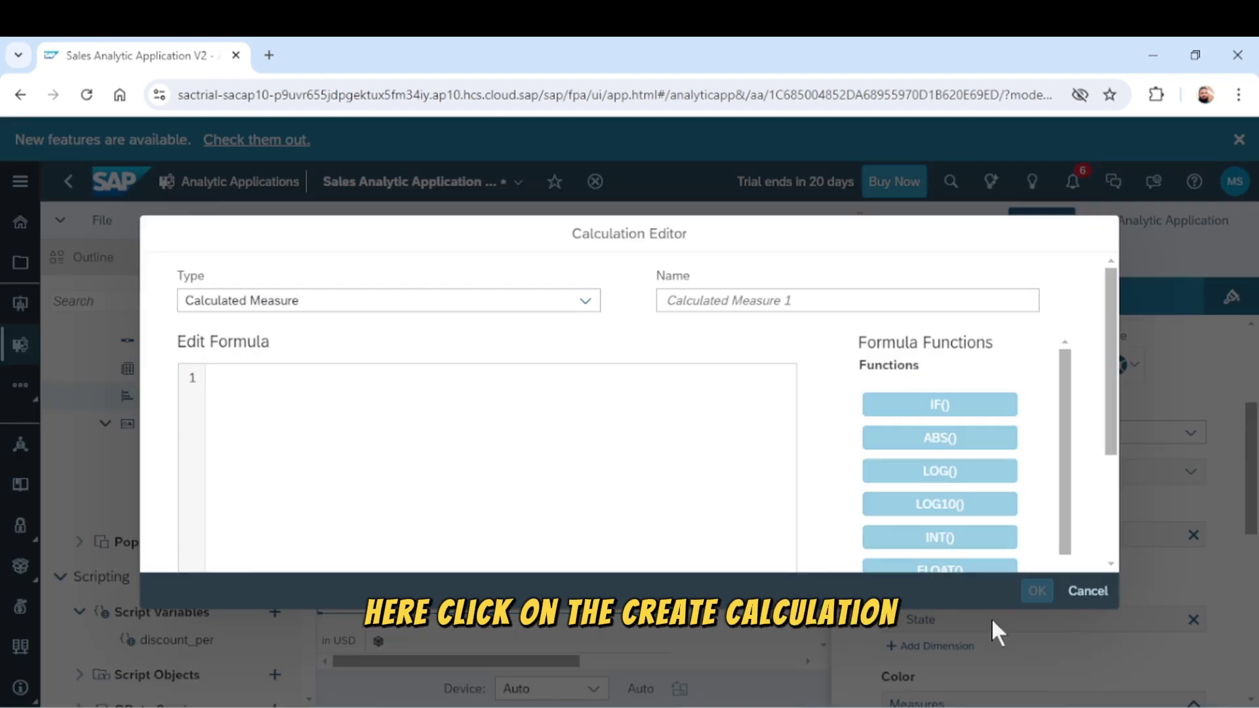
{"action": "left_click", "coordinate": [696, 300]}
{"action": "type", "text": "c"}
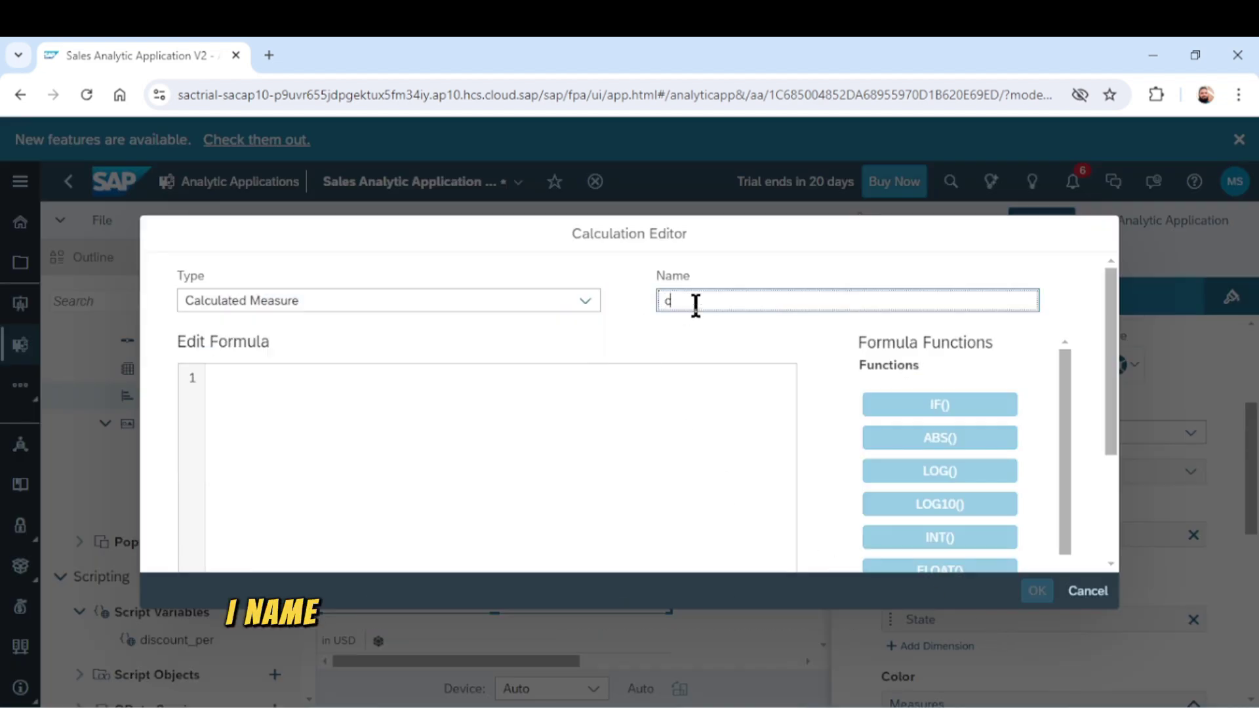
{"action": "type", "text": "al_s"}
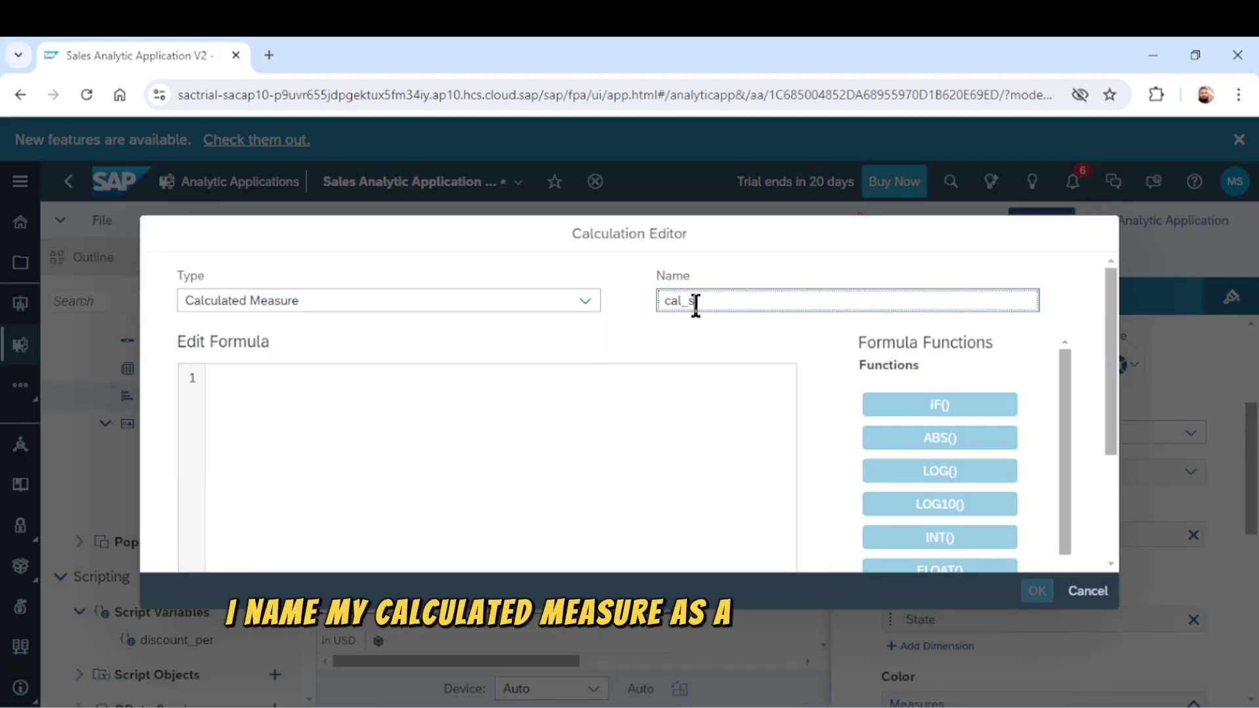
{"action": "type", "text": "ales"}
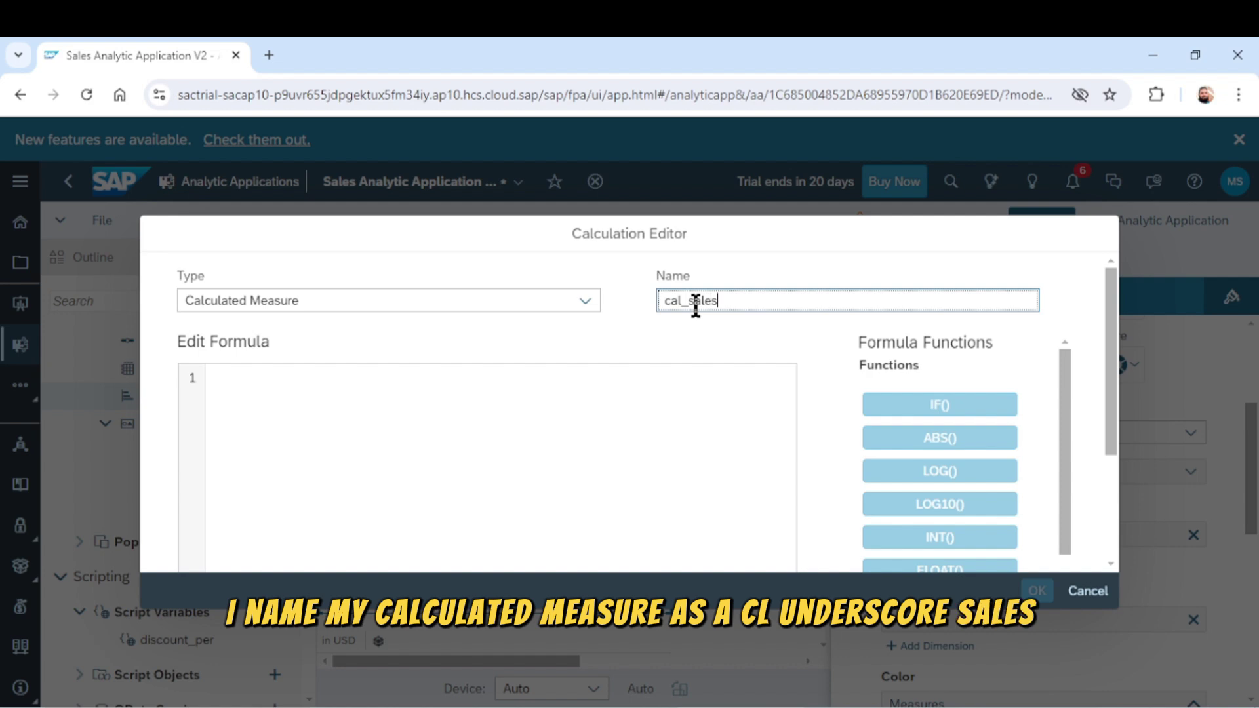
{"action": "left_click", "coordinate": [371, 403]}
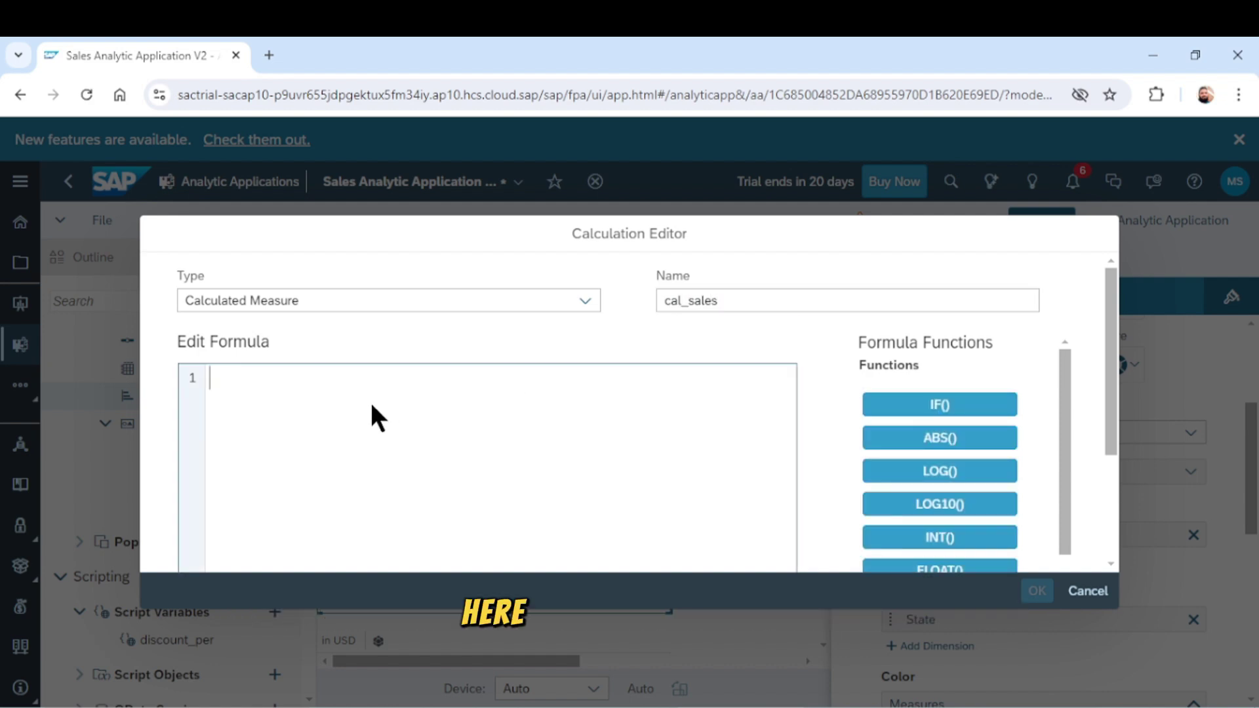
{"action": "type", "text": "sa"}
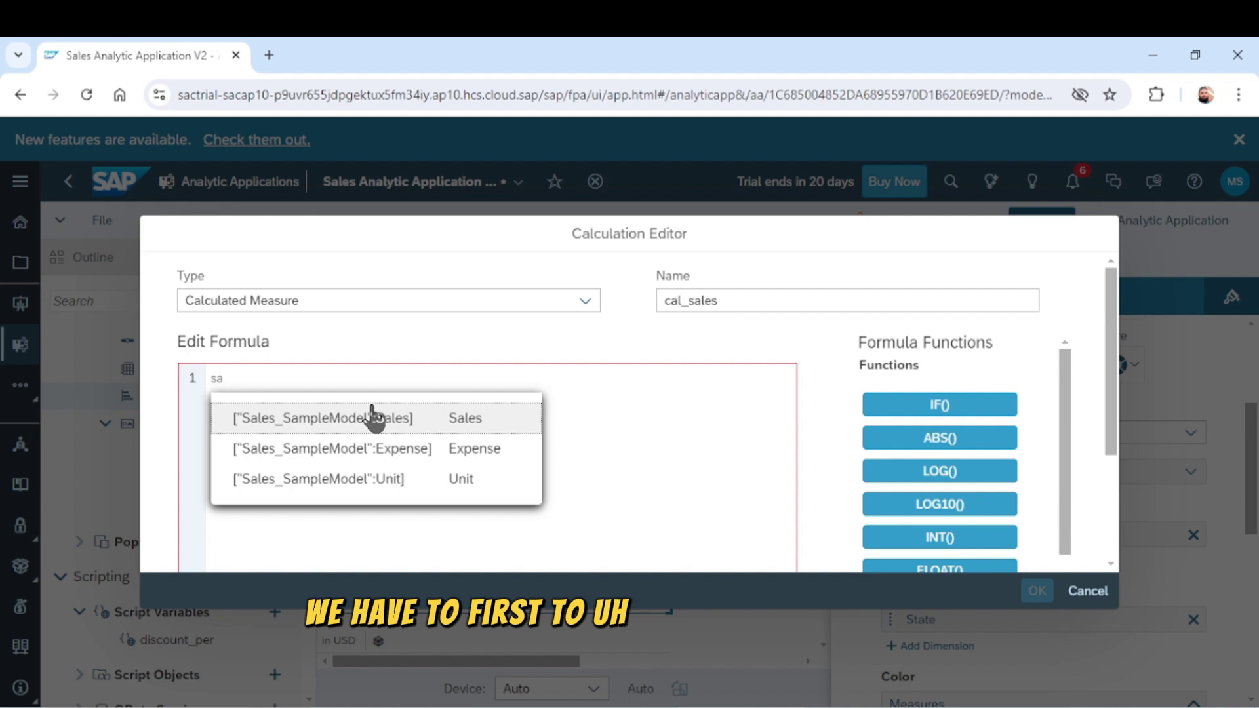
Step: Define cal_sales as Sales - (Sales * discount_per / 100) and add it to the chart
{"action": "left_click", "coordinate": [434, 420]}
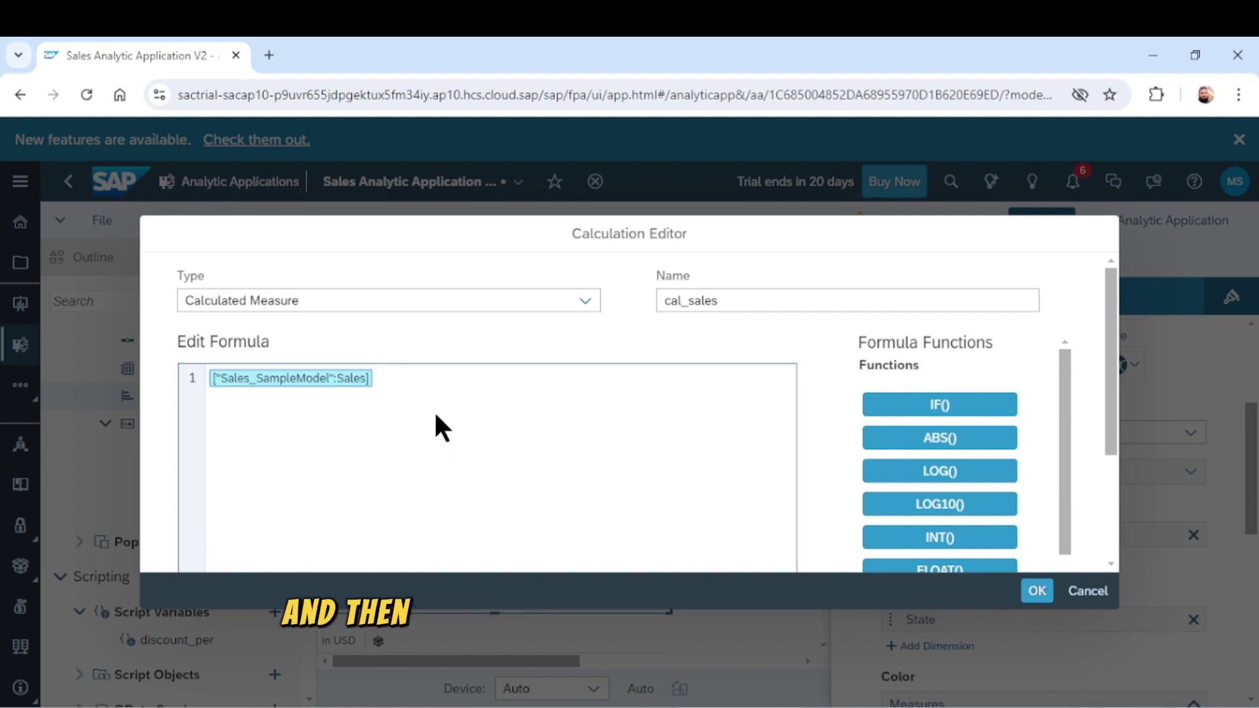
{"action": "type", "text": "-"}
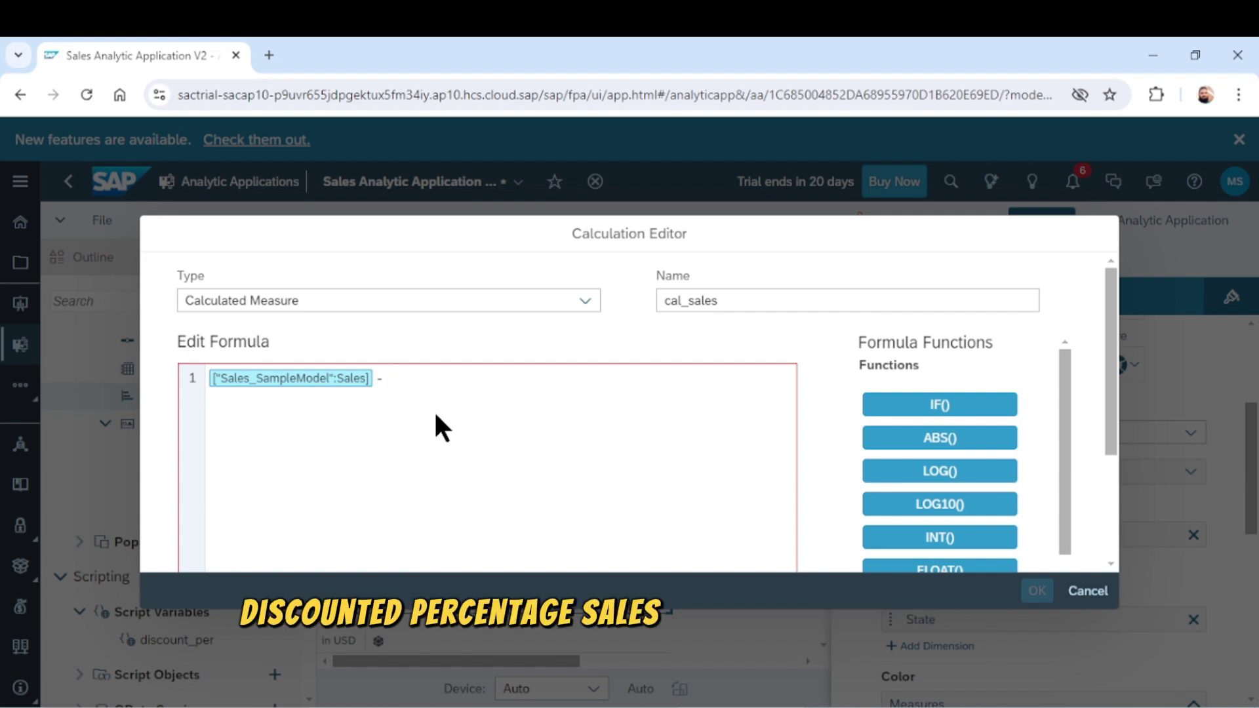
{"action": "type", "text": "()"}
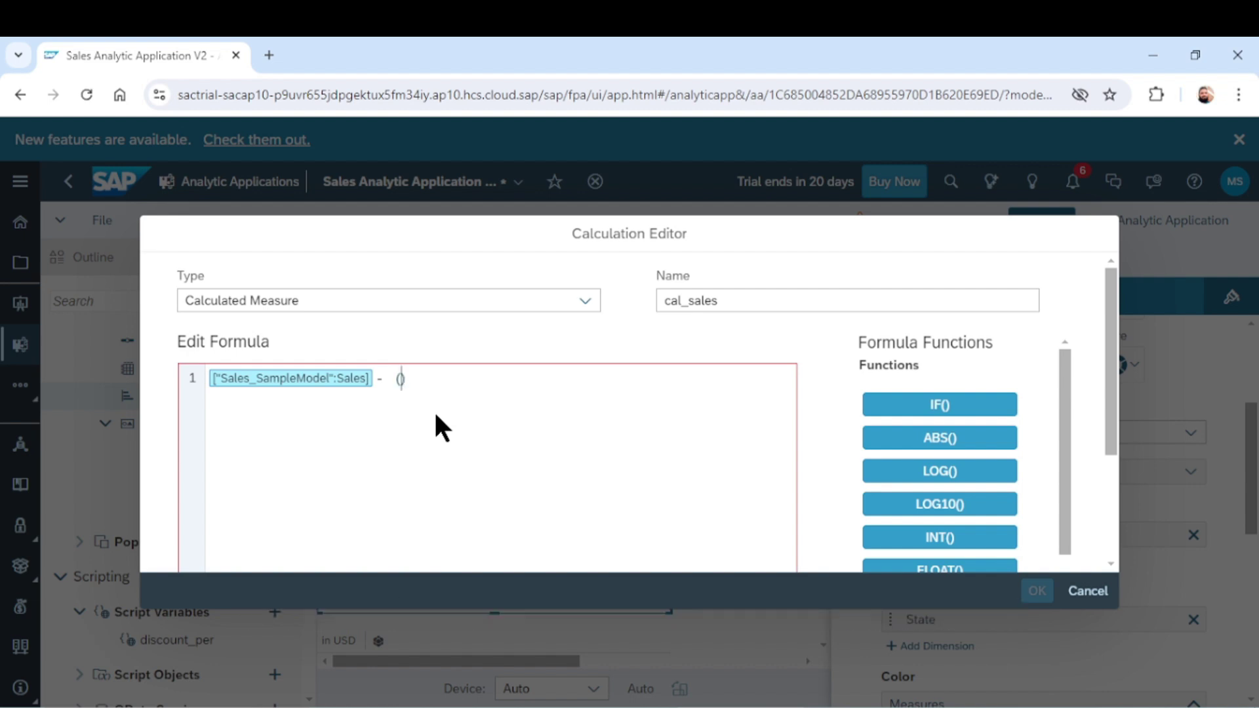
{"action": "key", "text": "Left"}
{"action": "type", "text": "sa"}
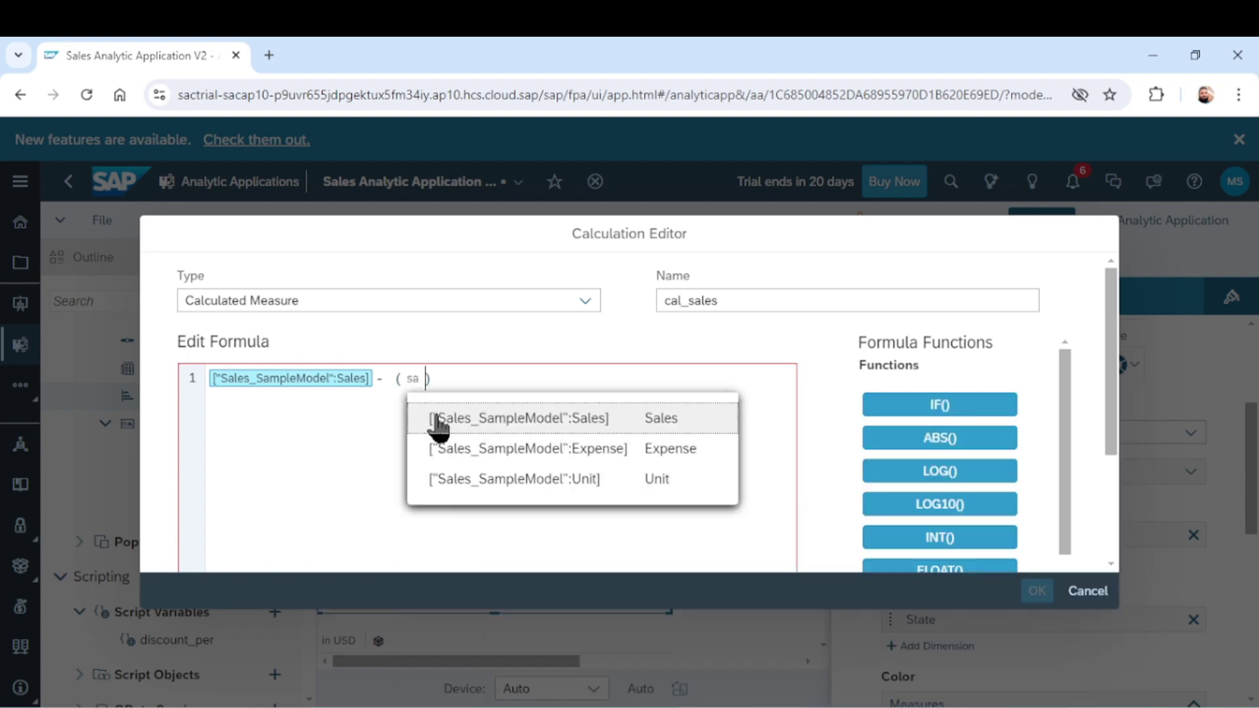
{"action": "type", "text": "les"}
{"action": "left_click", "coordinate": [437, 419]}
{"action": "type", "text": "* "}
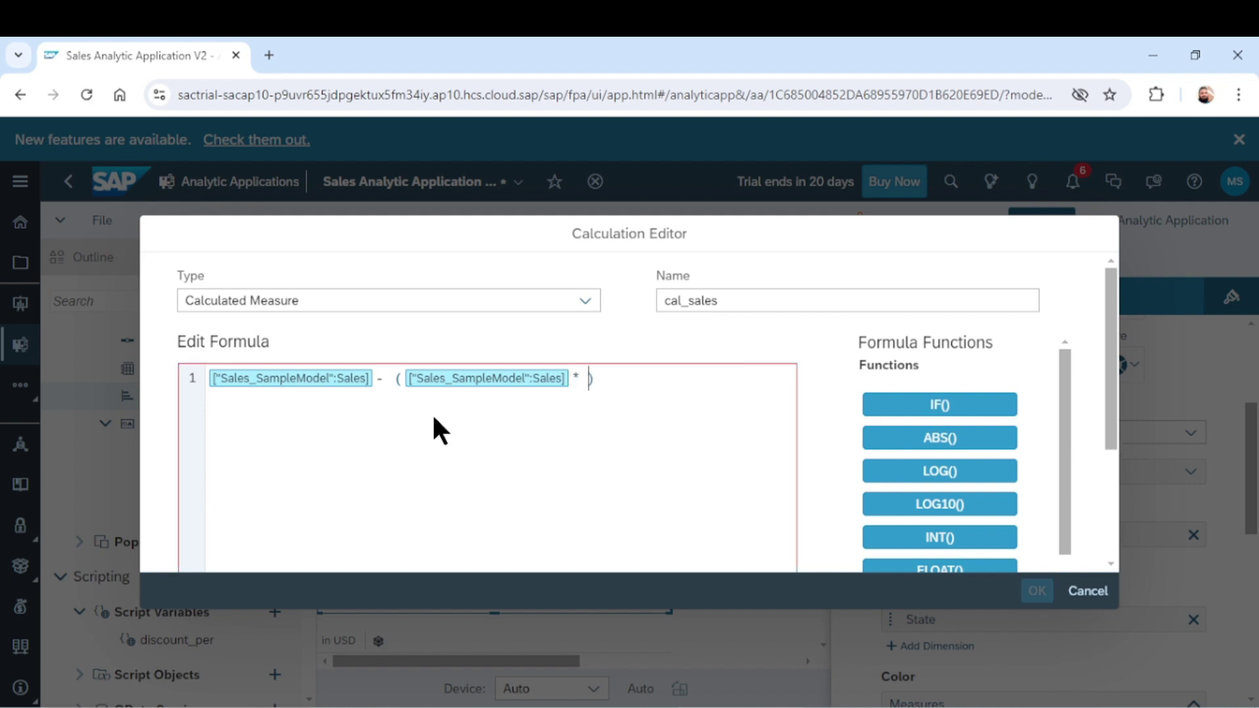
{"action": "type", "text": "di"}
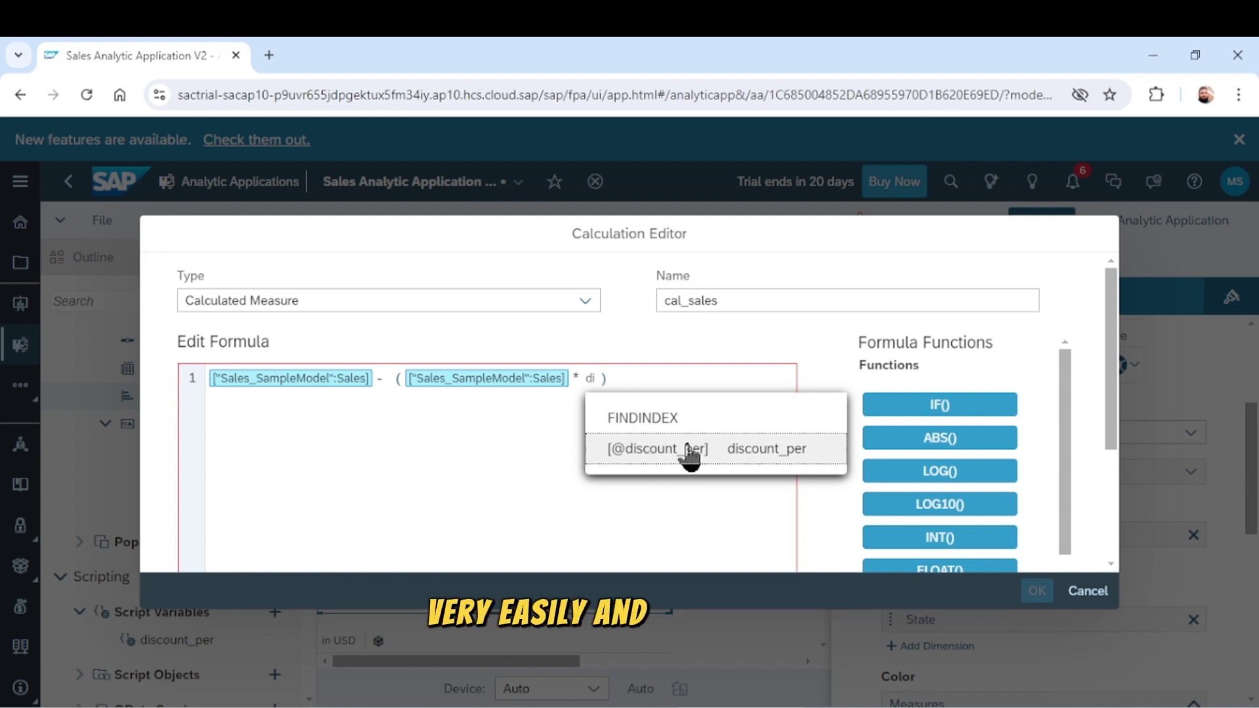
{"action": "left_click", "coordinate": [655, 452]}
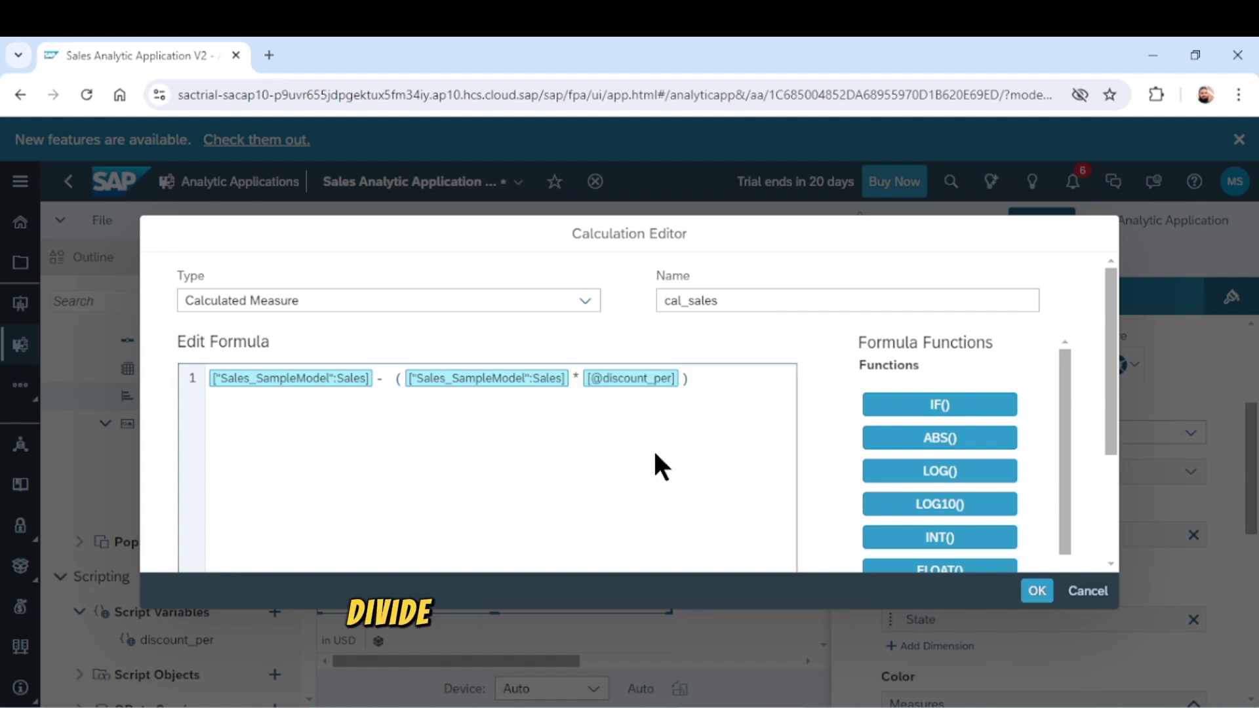
{"action": "type", "text": "/ 100"}
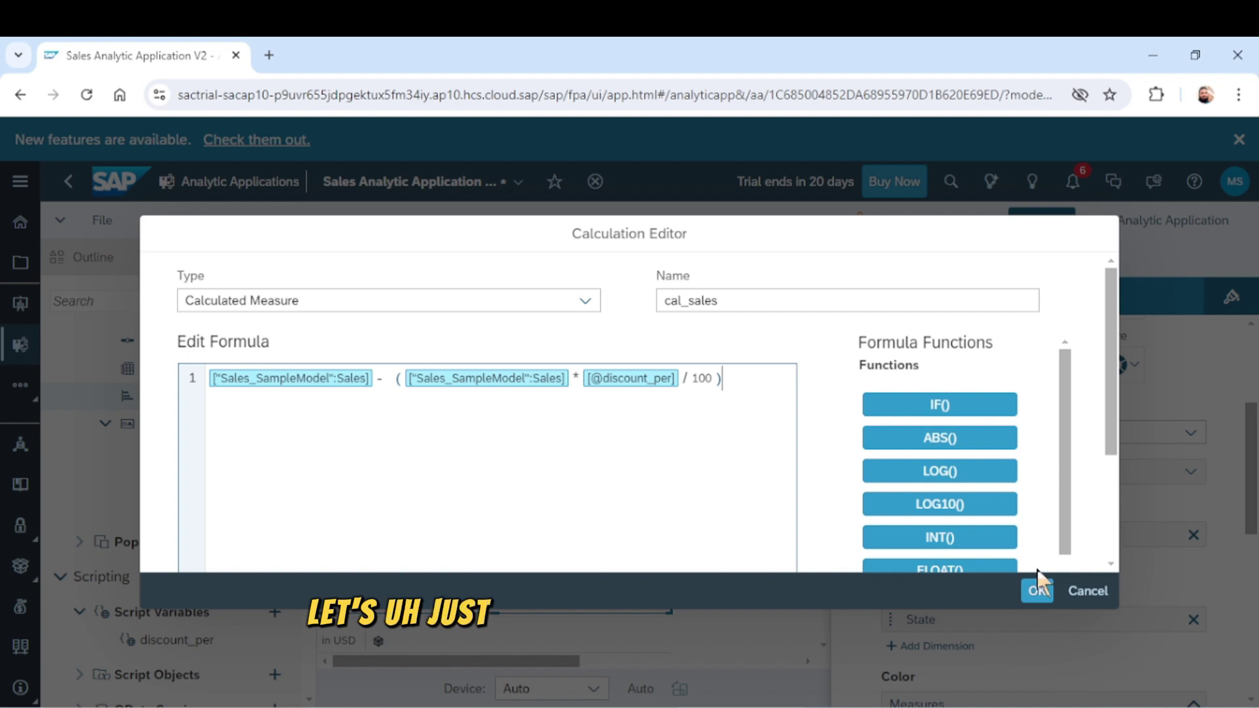
{"action": "left_click", "coordinate": [1037, 591]}
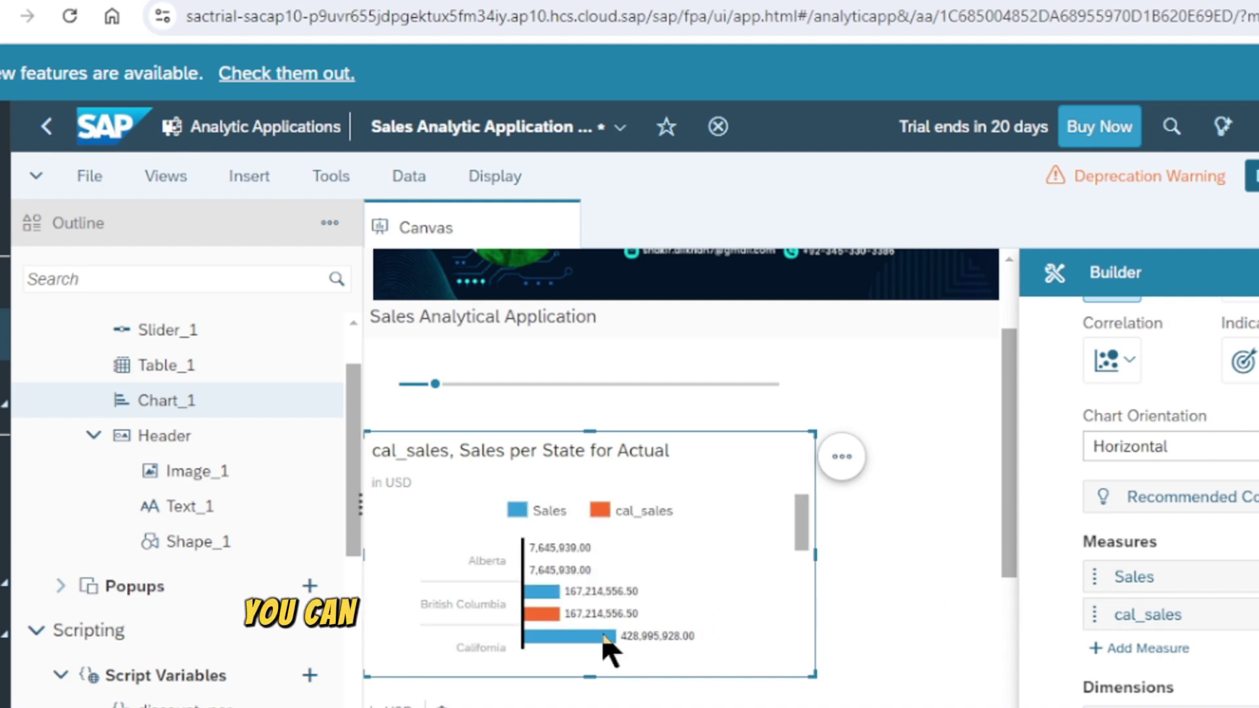
{"action": "mouse_move", "coordinate": [532, 591]}
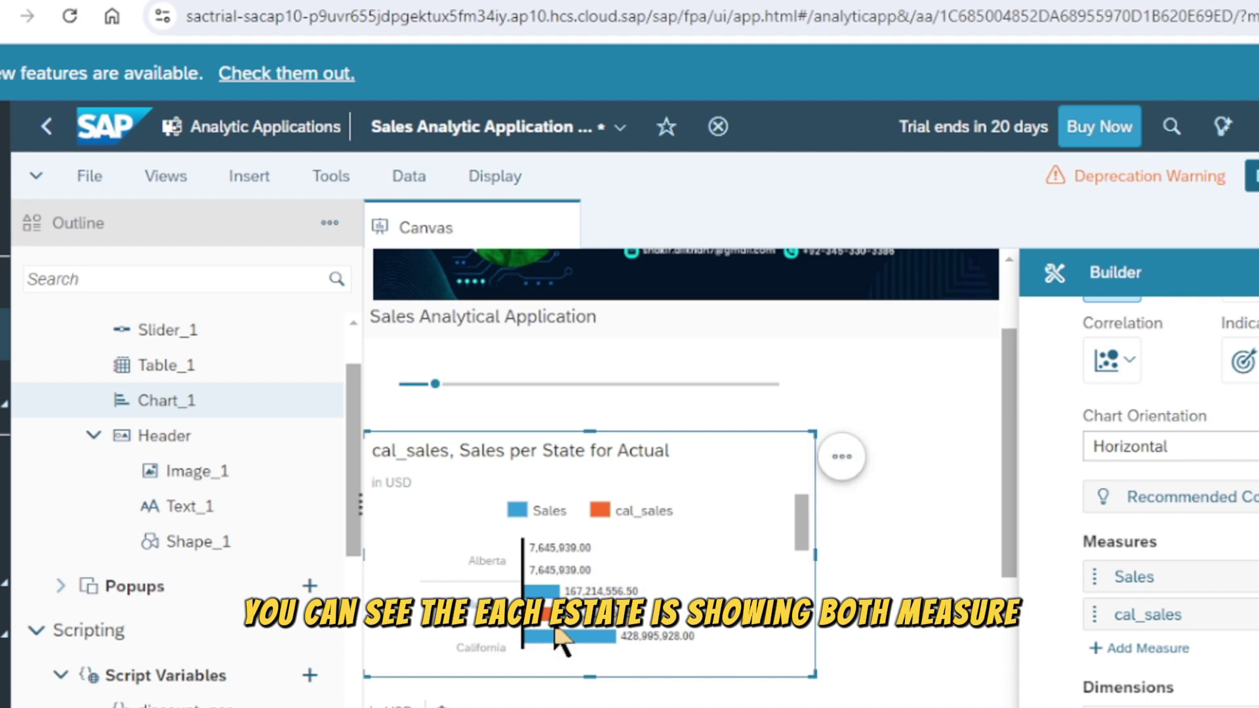
{"action": "mouse_move", "coordinate": [568, 636]}
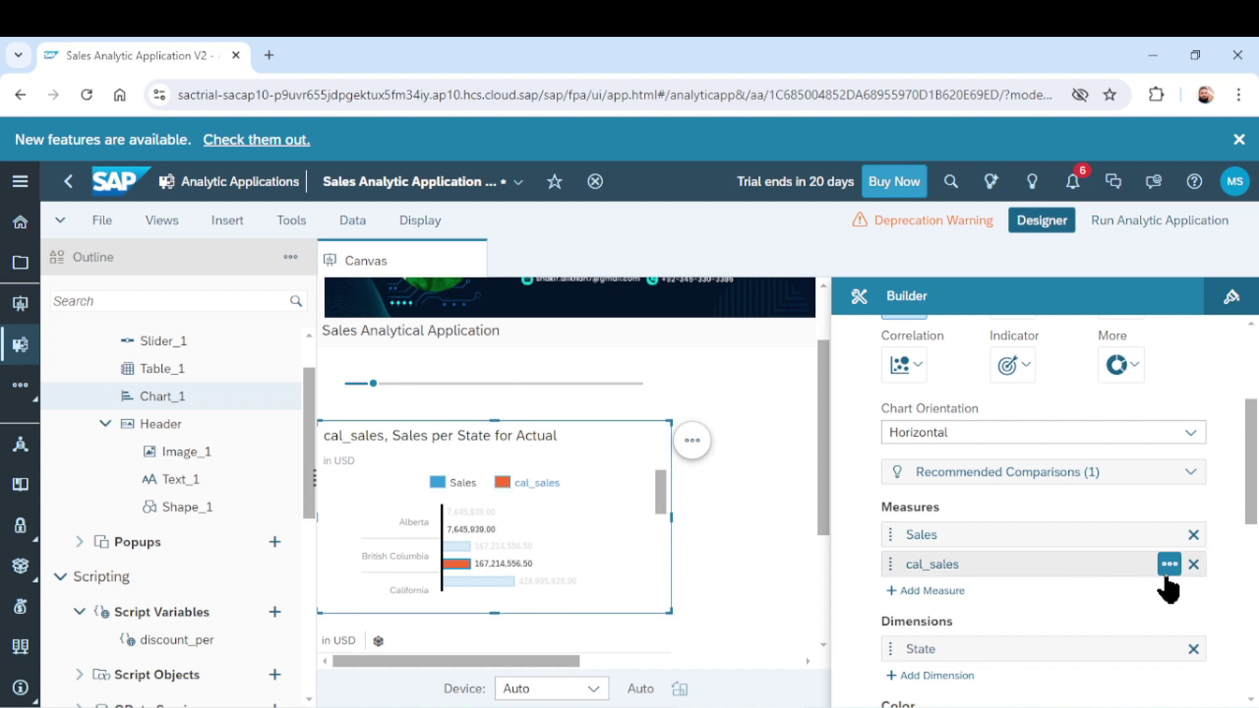
Step: Edit the cal_sales calculation and rename it 'Discounted Sales'
{"action": "left_click", "coordinate": [1167, 567]}
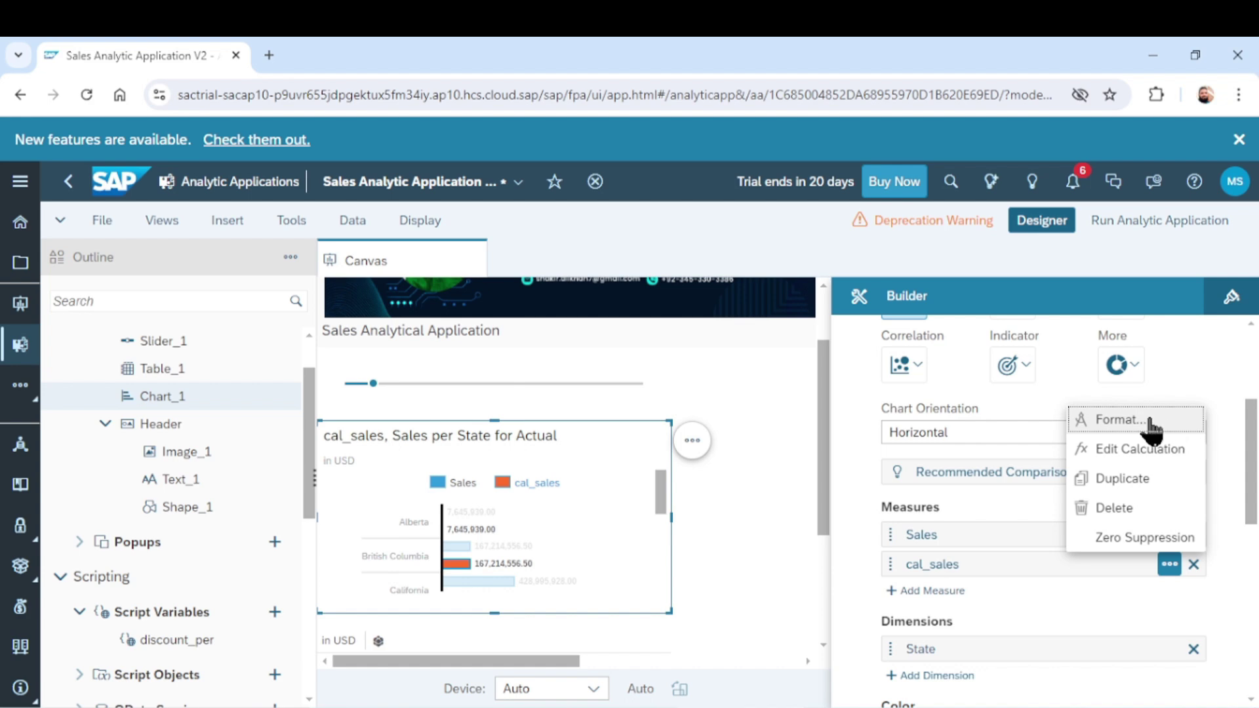
{"action": "left_click", "coordinate": [1129, 448]}
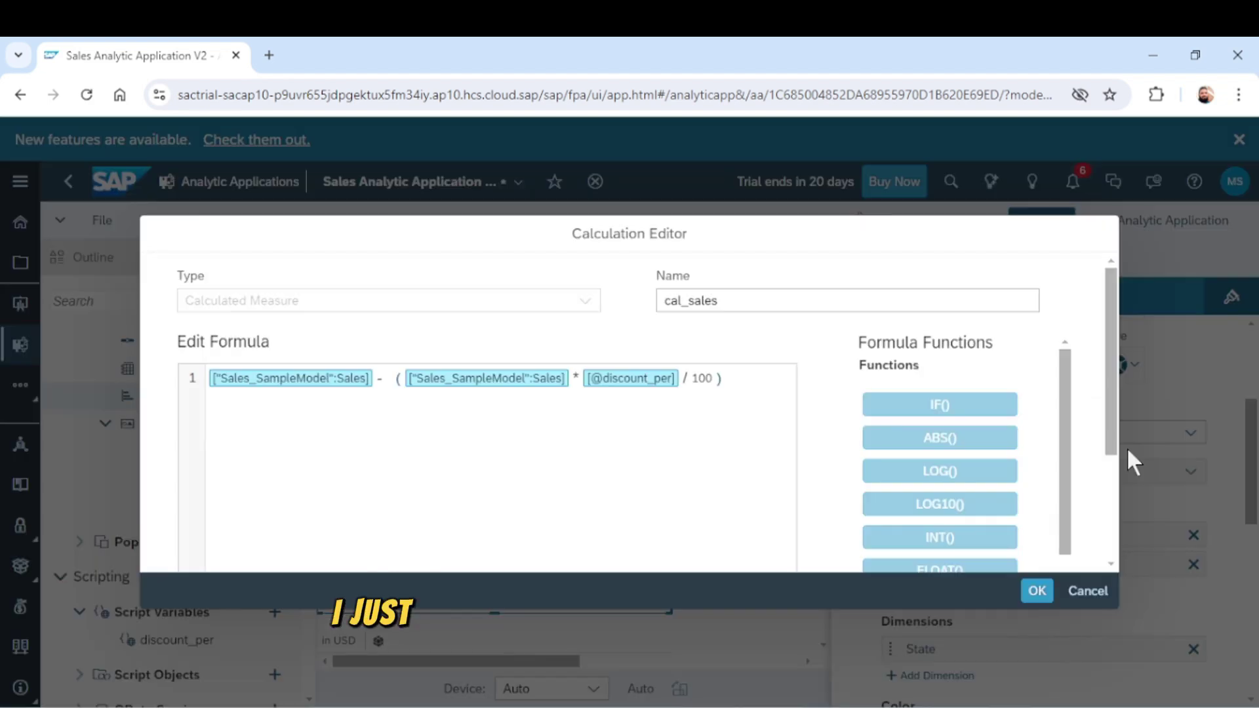
{"action": "double_click", "coordinate": [736, 302]}
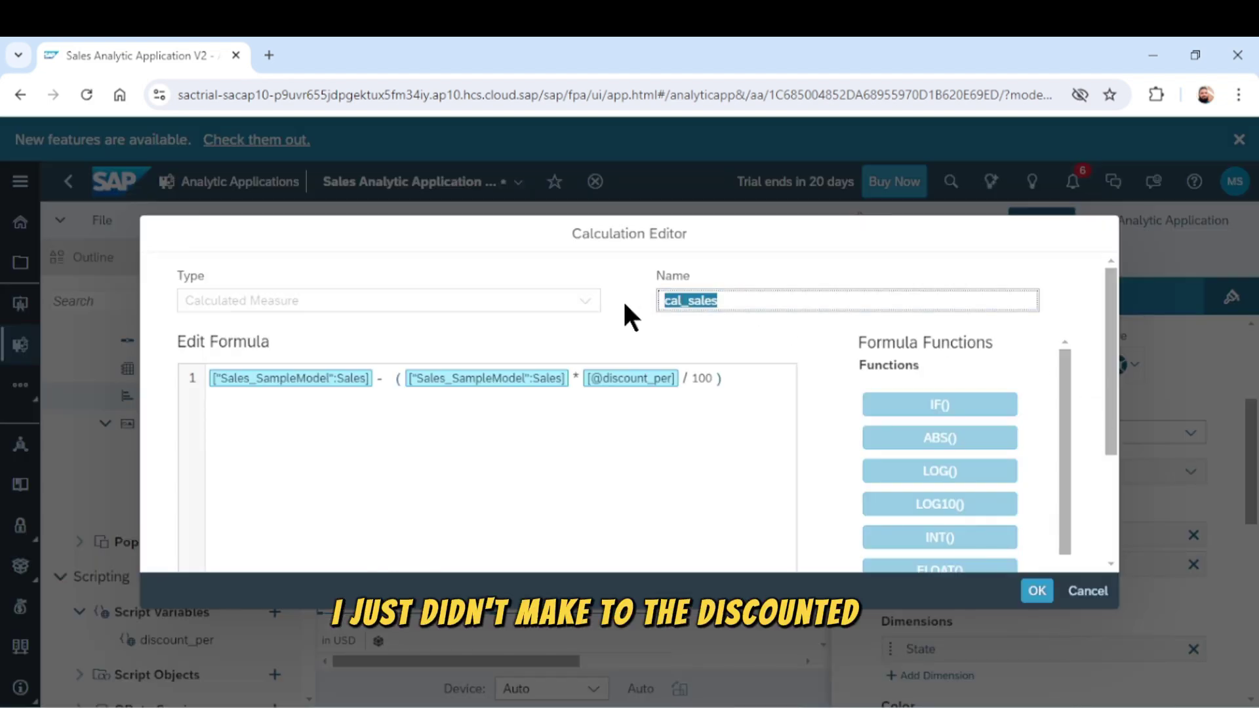
{"action": "type", "text": "D"}
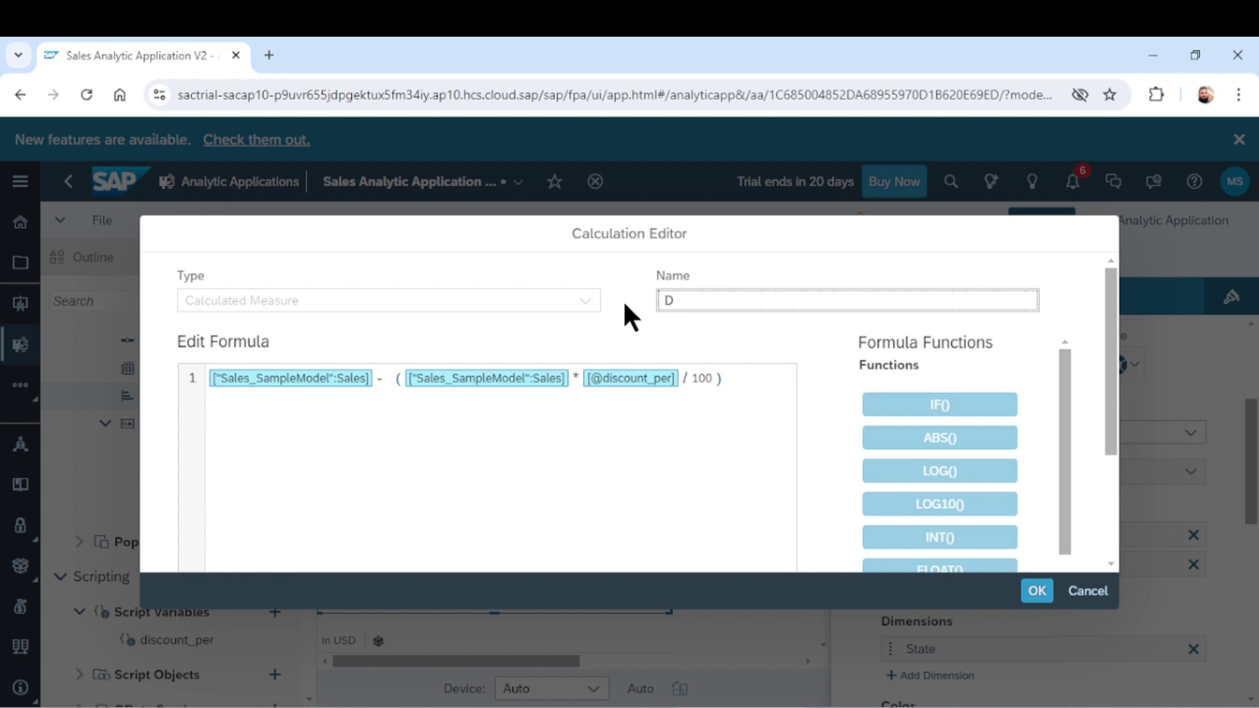
{"action": "type", "text": "iscounted Sales"}
{"action": "left_click", "coordinate": [1036, 590]}
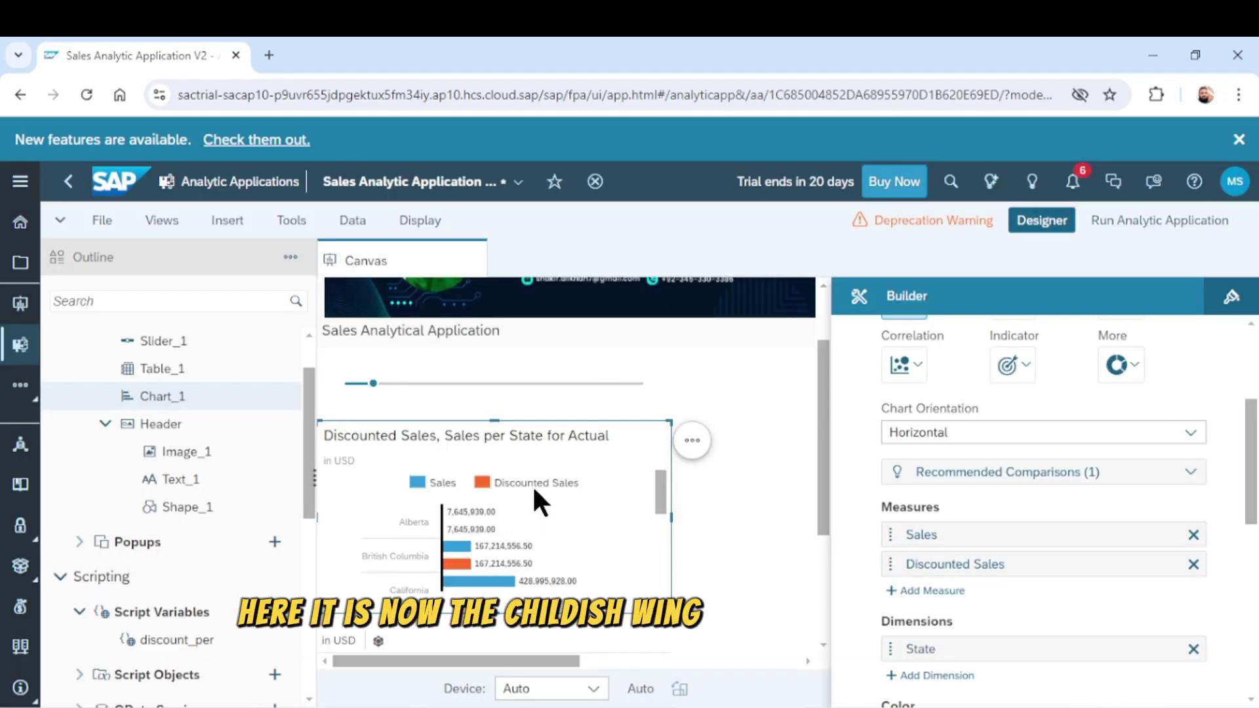
{"action": "scroll", "coordinate": [534, 492], "scroll_direction": "down", "scroll_amount": 1}
{"action": "scroll", "coordinate": [532, 484], "scroll_direction": "up", "scroll_amount": 3}
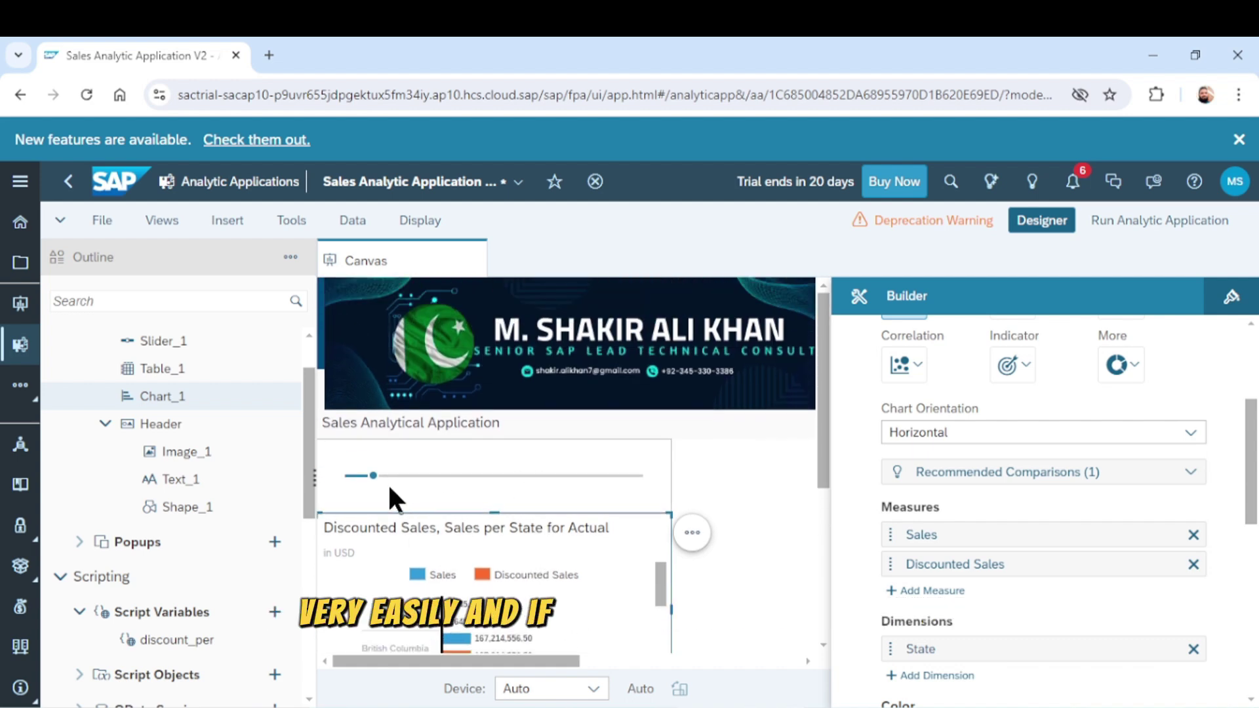
{"action": "left_click", "coordinate": [372, 476]}
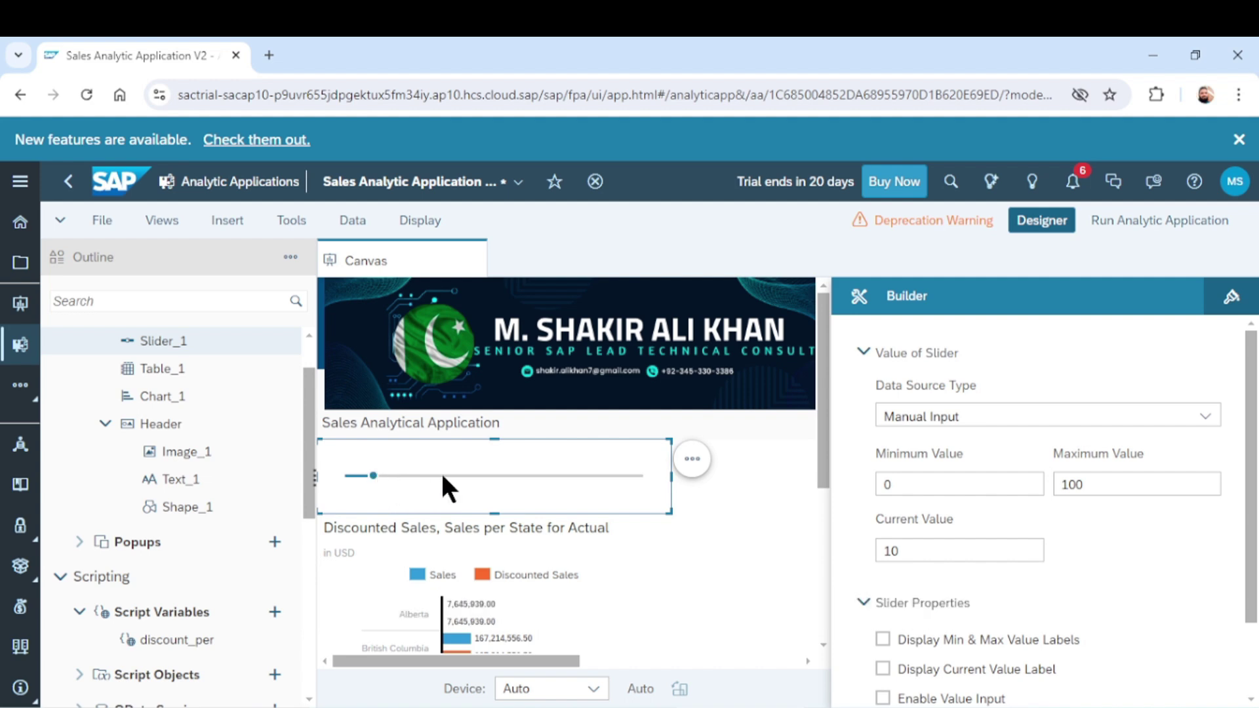
{"action": "left_click", "coordinate": [769, 493]}
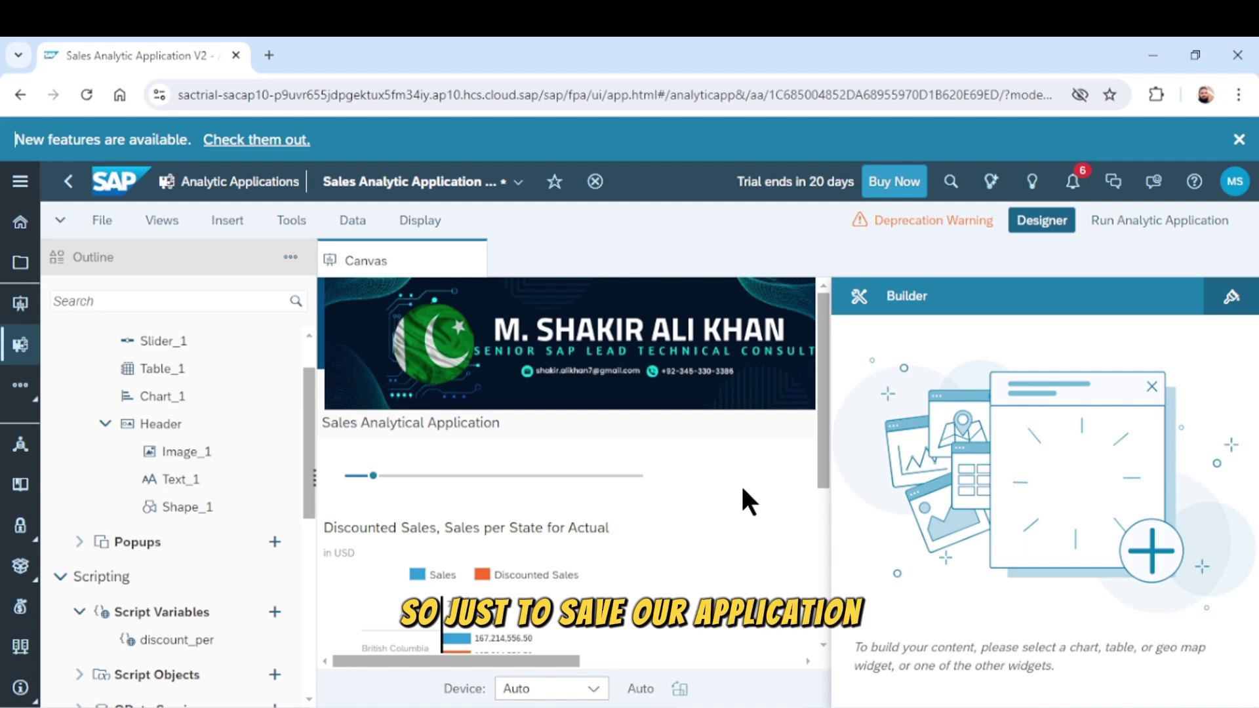
Step: Save Sales Analytic Application V2 and run it in a new browser tab
{"action": "key", "text": "ctrl+s"}
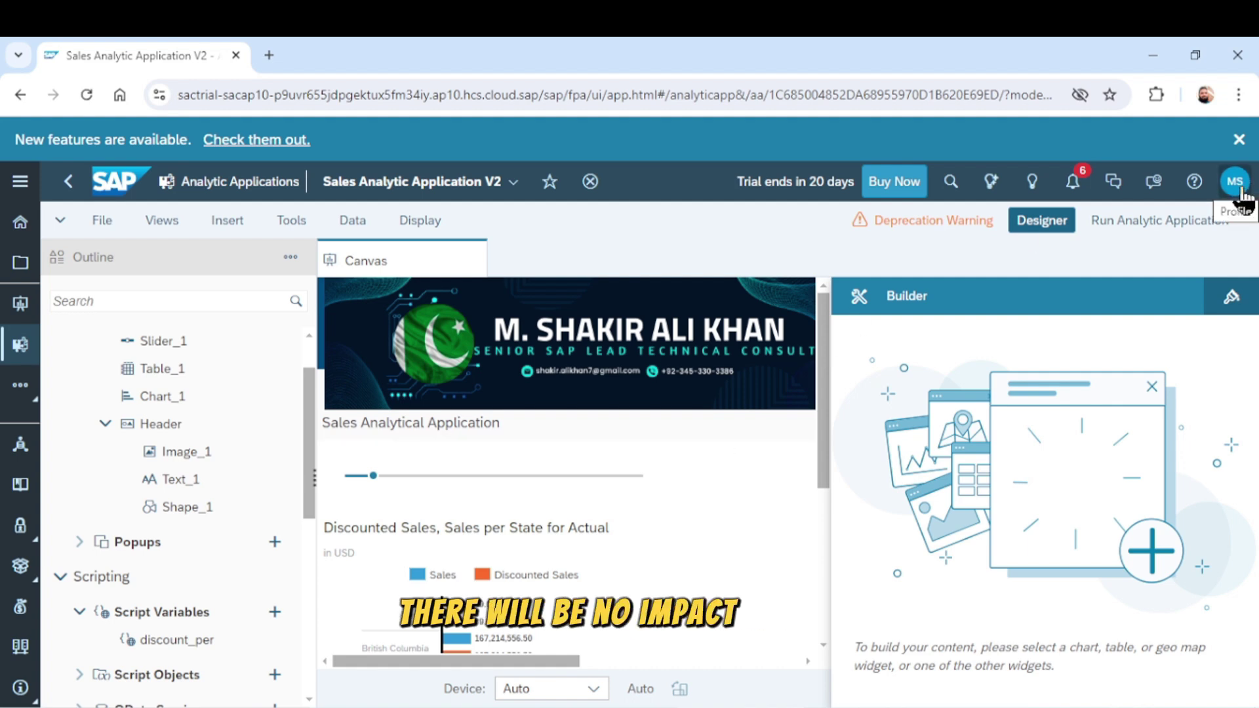
{"action": "left_click", "coordinate": [1159, 221]}
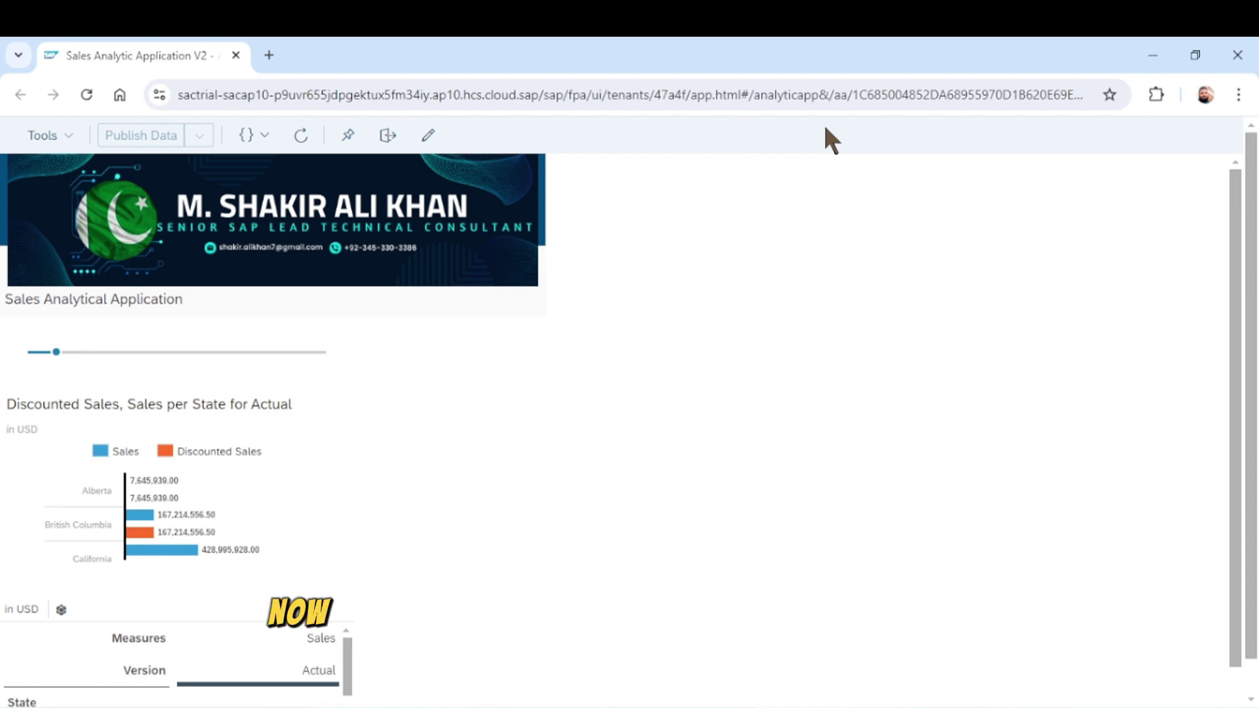
Step: Try discount values 18 and 40 on the slider, then close the running app
{"action": "scroll", "coordinate": [1075, 410], "scroll_direction": "down", "scroll_amount": 1}
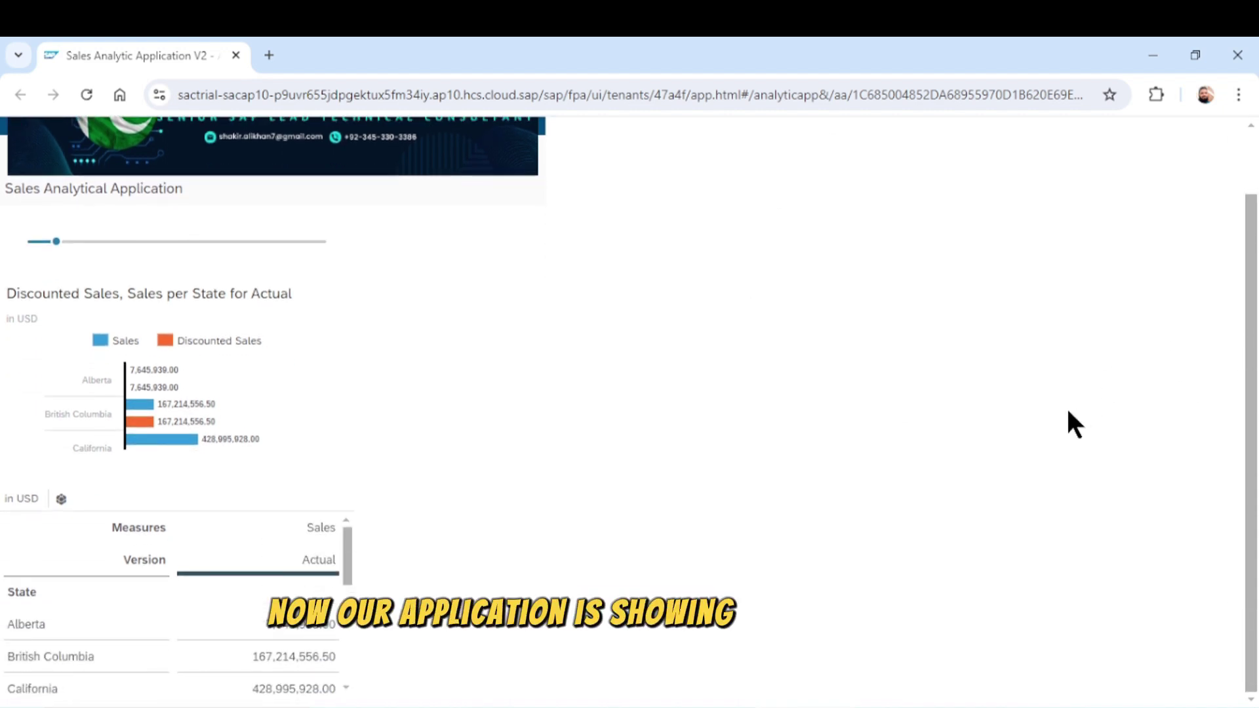
{"action": "scroll", "coordinate": [1075, 423], "scroll_direction": "up", "scroll_amount": 1}
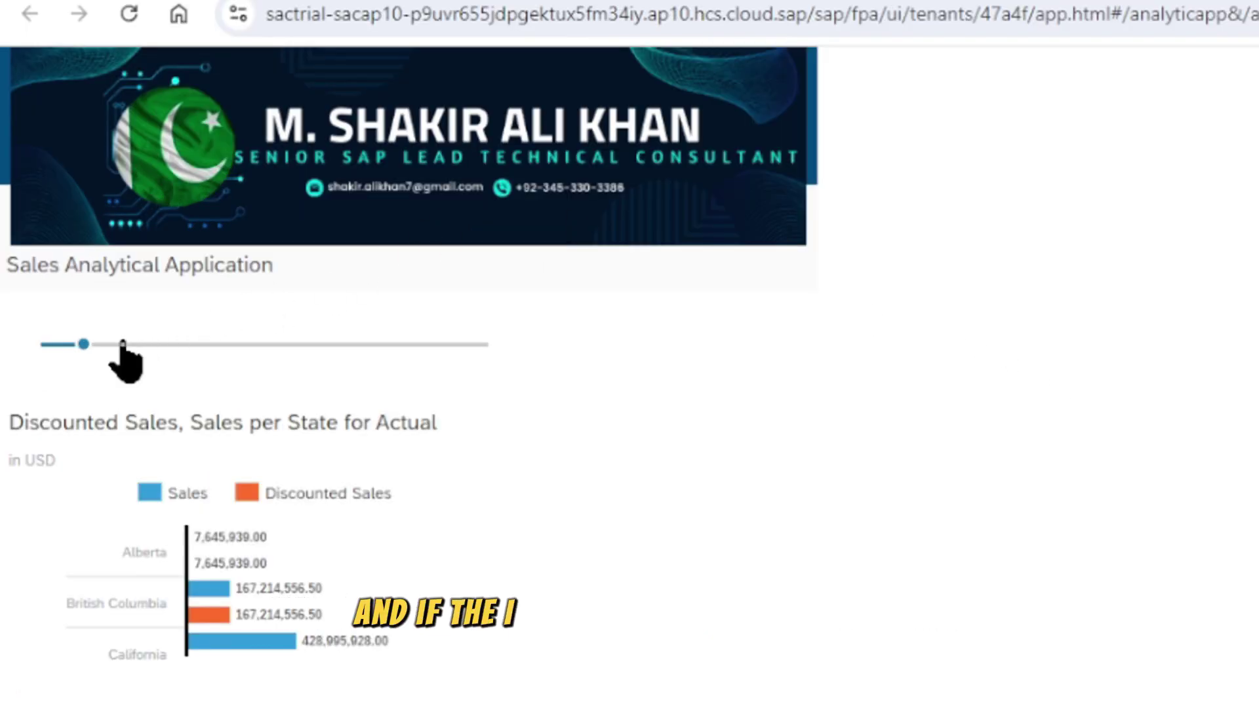
{"action": "left_click", "coordinate": [123, 344]}
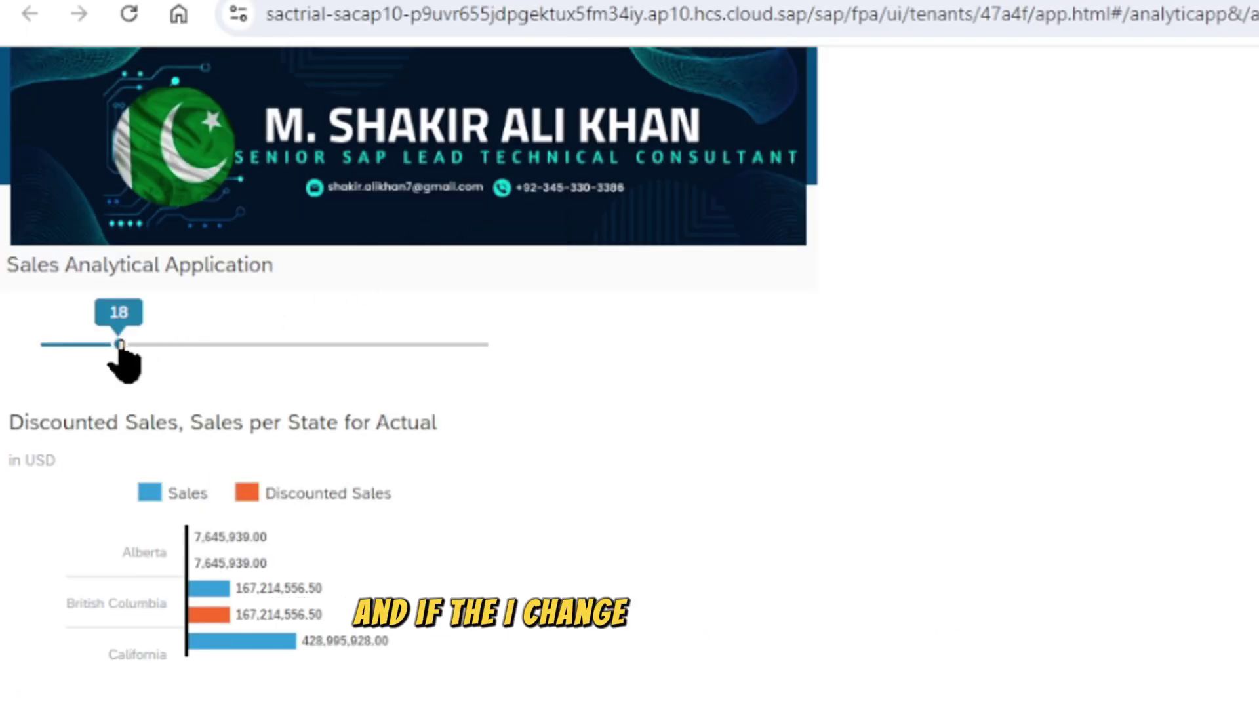
{"action": "left_click", "coordinate": [160, 345]}
{"action": "left_click", "coordinate": [219, 345]}
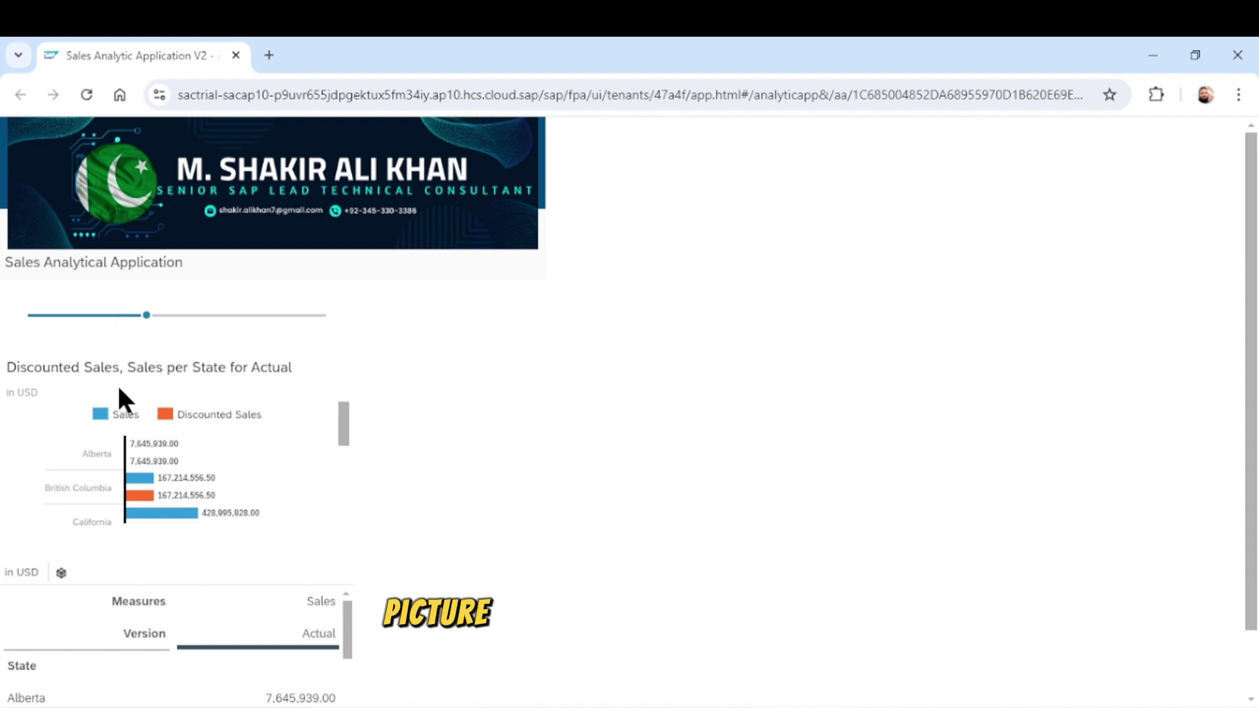
{"action": "left_click", "coordinate": [1240, 59]}
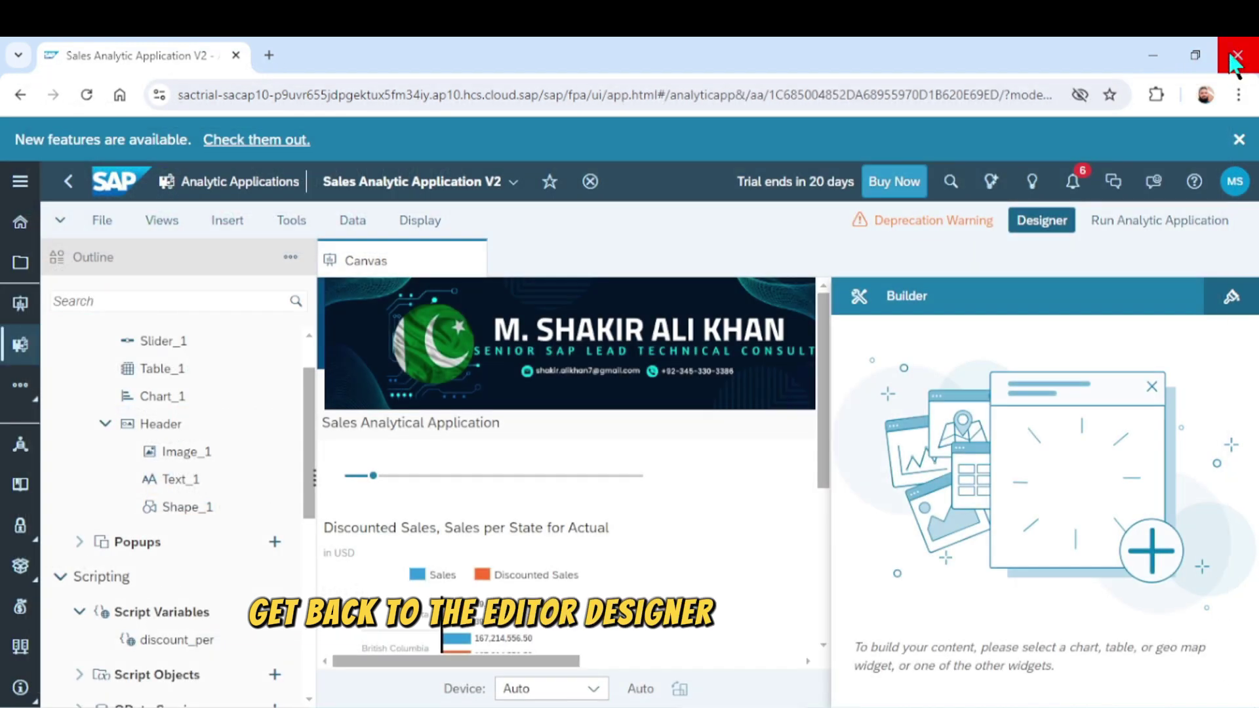